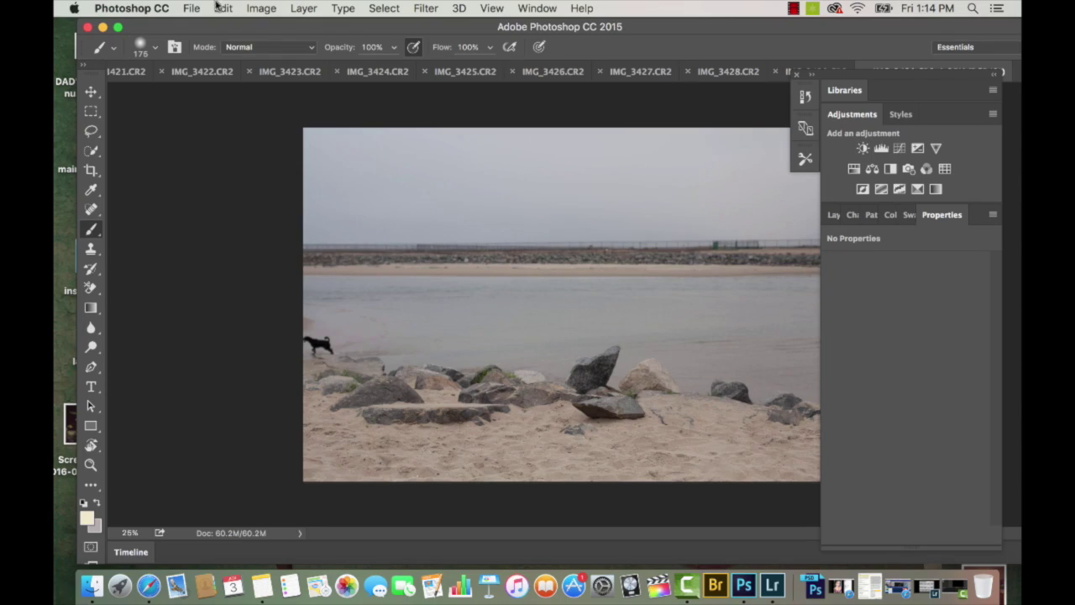
Photomerge the ten open photos IMG_3421.CR2 to IMG_3430.CR2 into a panorama with Auto layout and Blend Images Together.
left_click(192, 7)
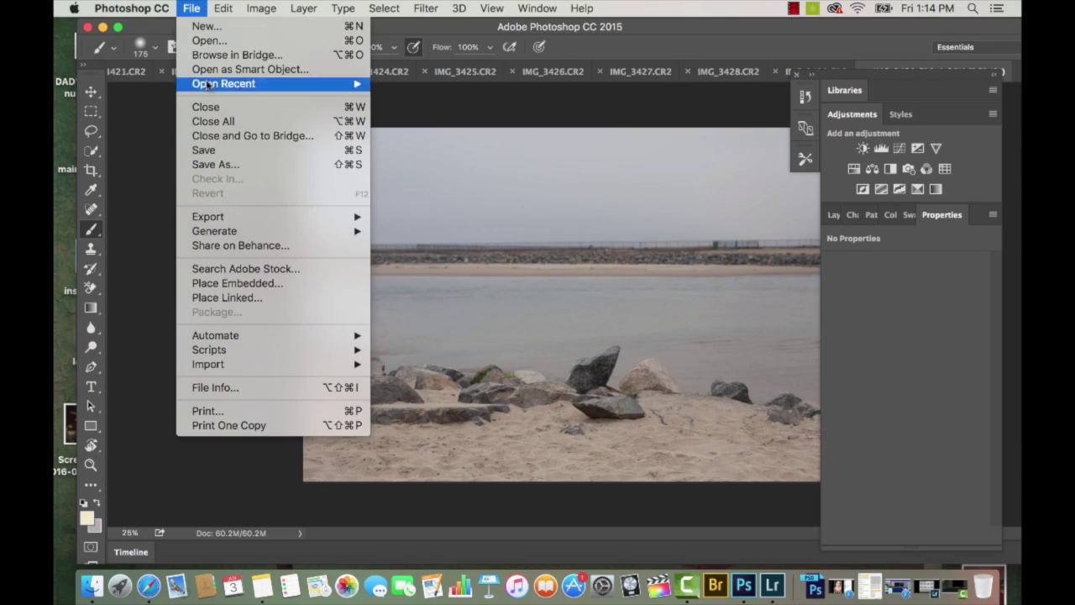
mouse_move(250, 216)
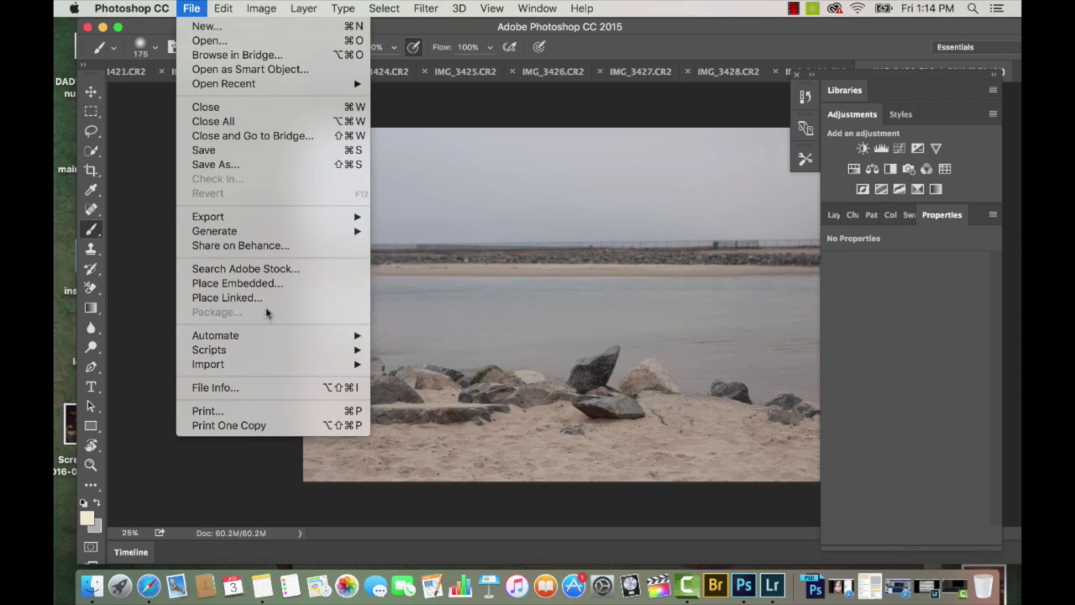
mouse_move(274, 332)
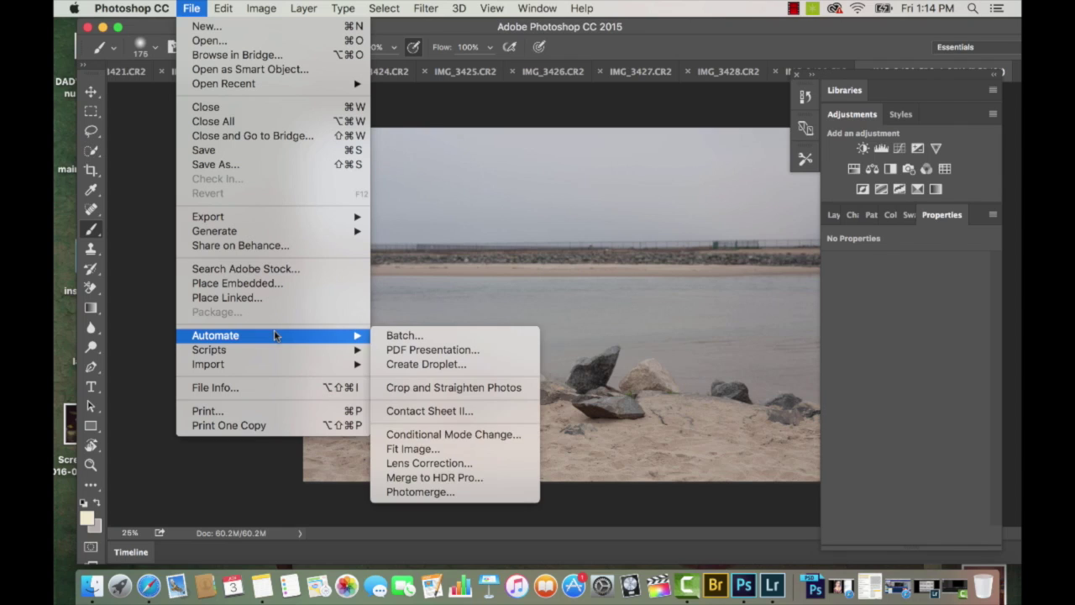
left_click(415, 491)
left_click(651, 208)
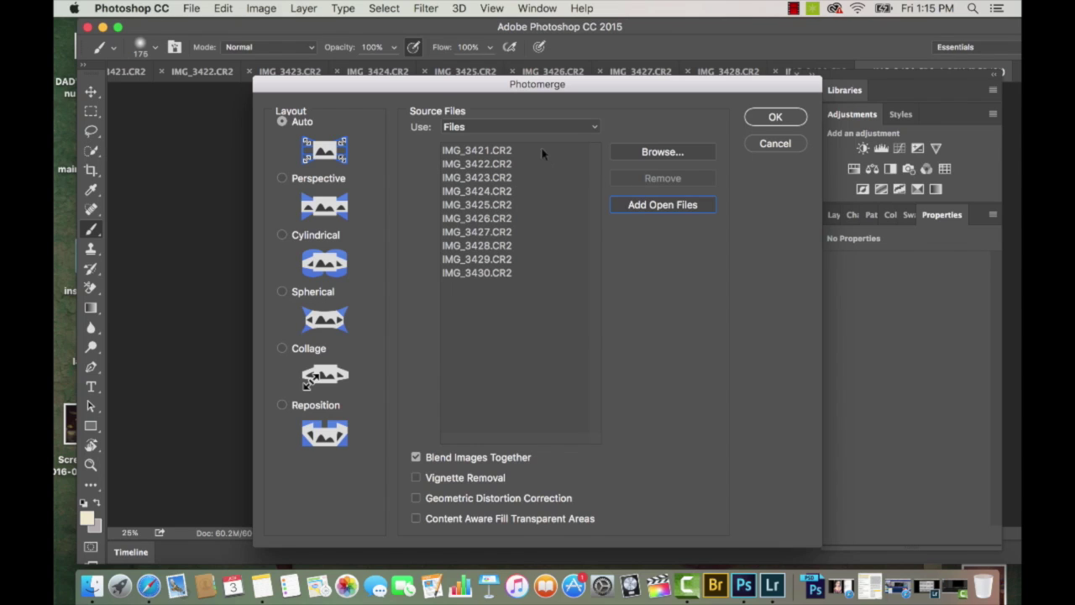
left_click(541, 152)
left_click(538, 277, "shift")
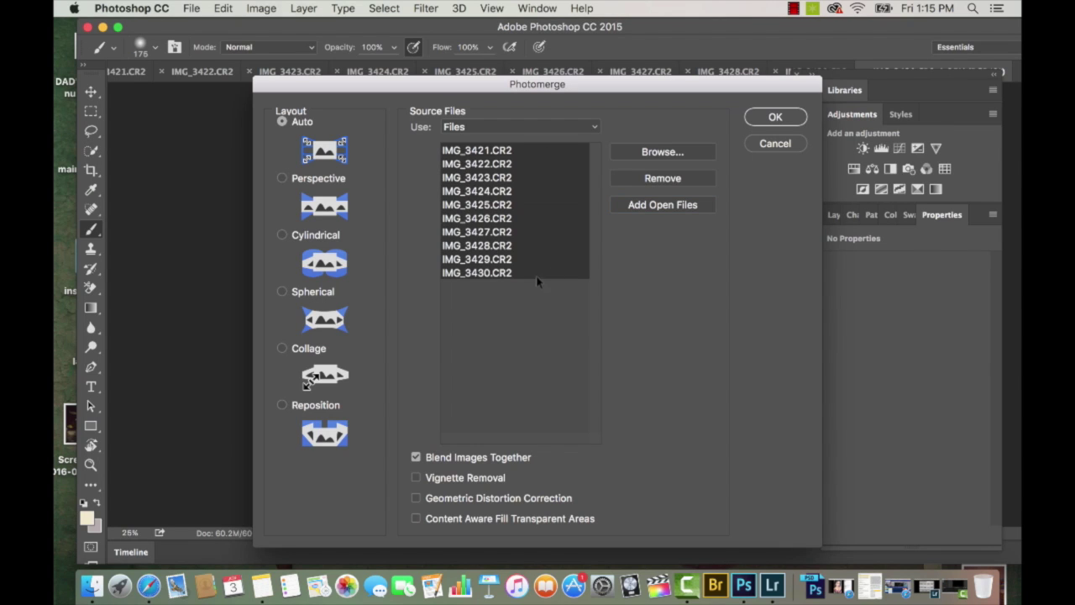
left_click(785, 123)
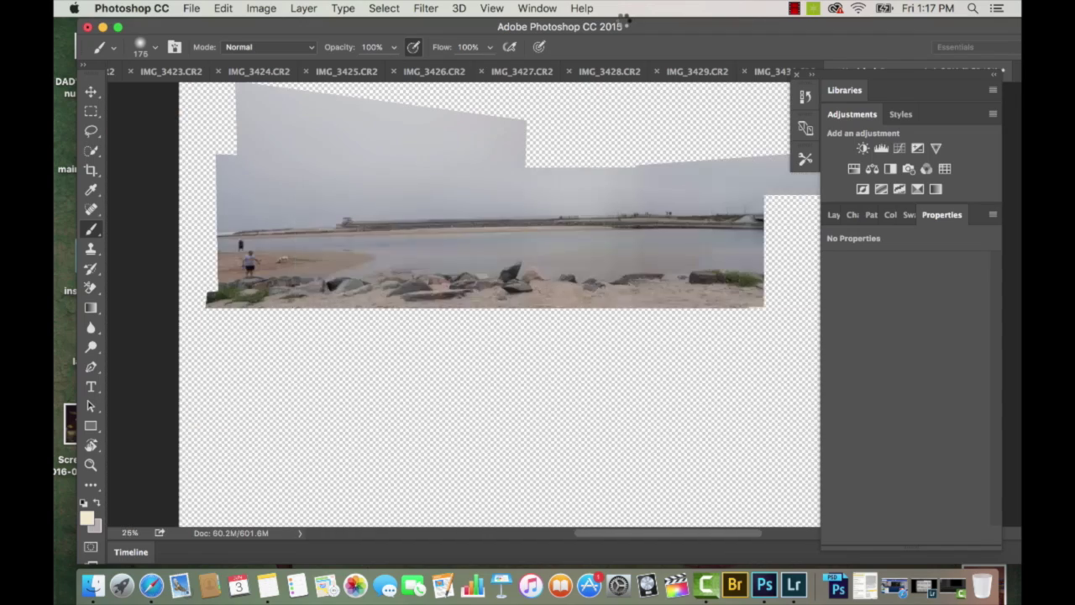
Crop the stitched panorama to trim off the empty transparent areas around the beach scene.
left_click_drag(626, 26, 600, 38)
key("c")
left_click_drag(805, 117, 807, 117)
left_click_drag(730, 38, 654, 53)
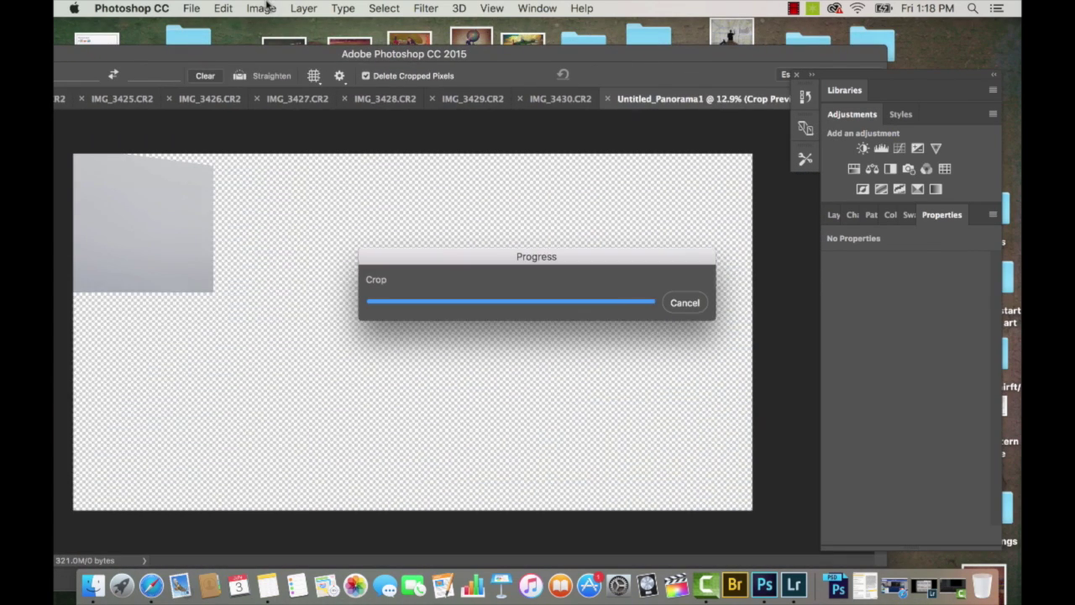
Extend the canvas height to 30 inches, anchored at the bottom centre so the extra space is added above the sky.
left_click(261, 8)
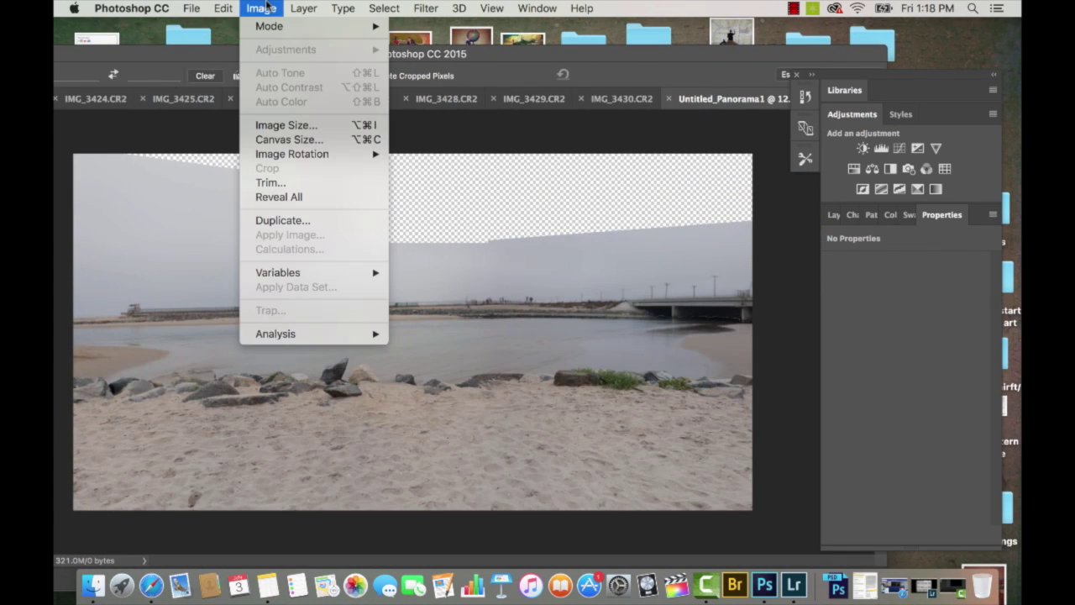
left_click(286, 140)
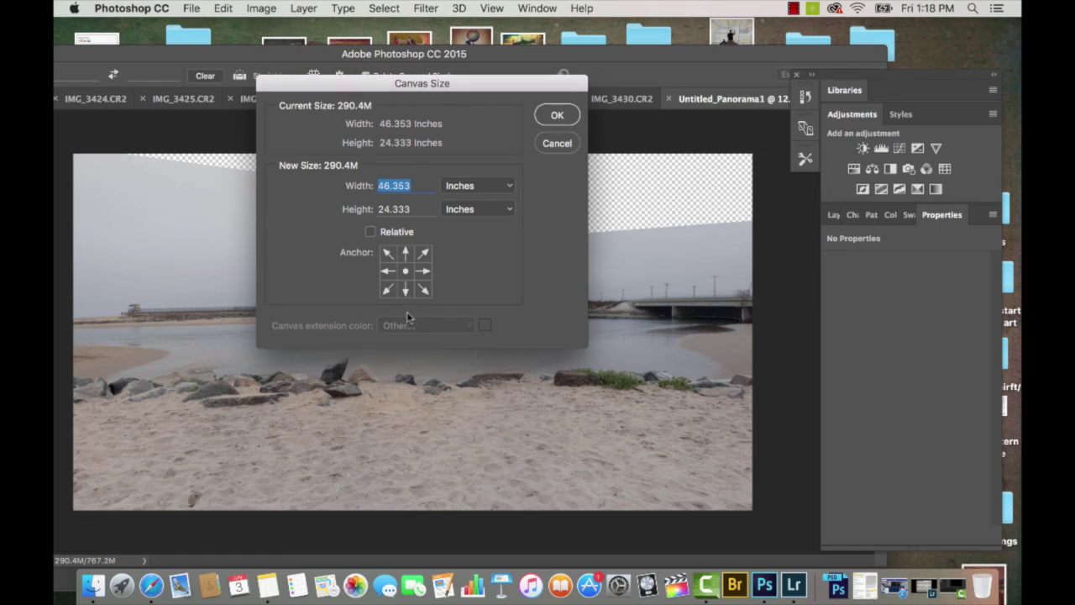
left_click(405, 290)
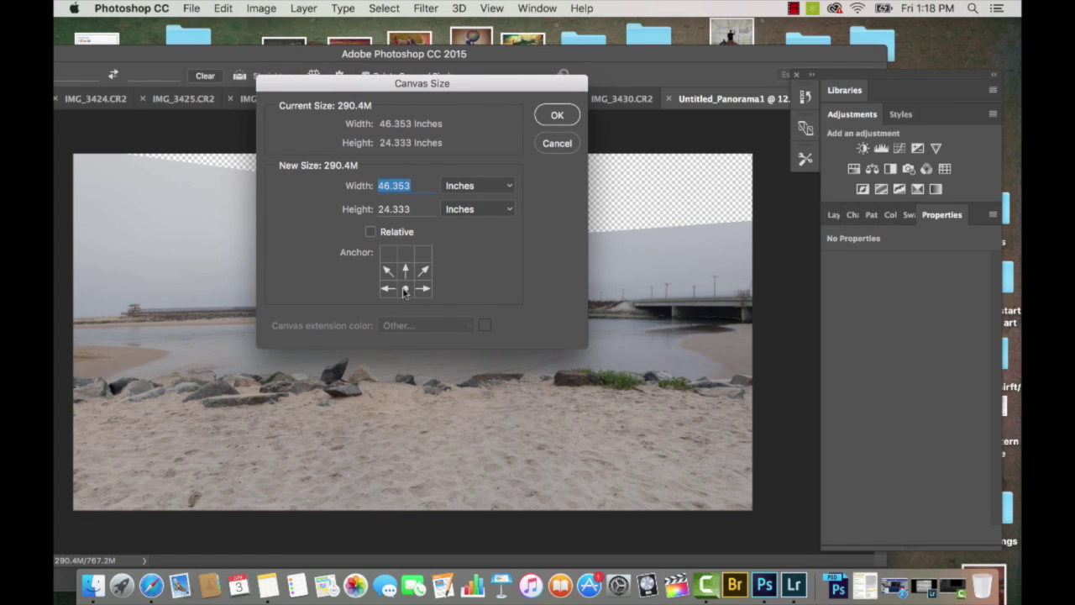
key("Tab")
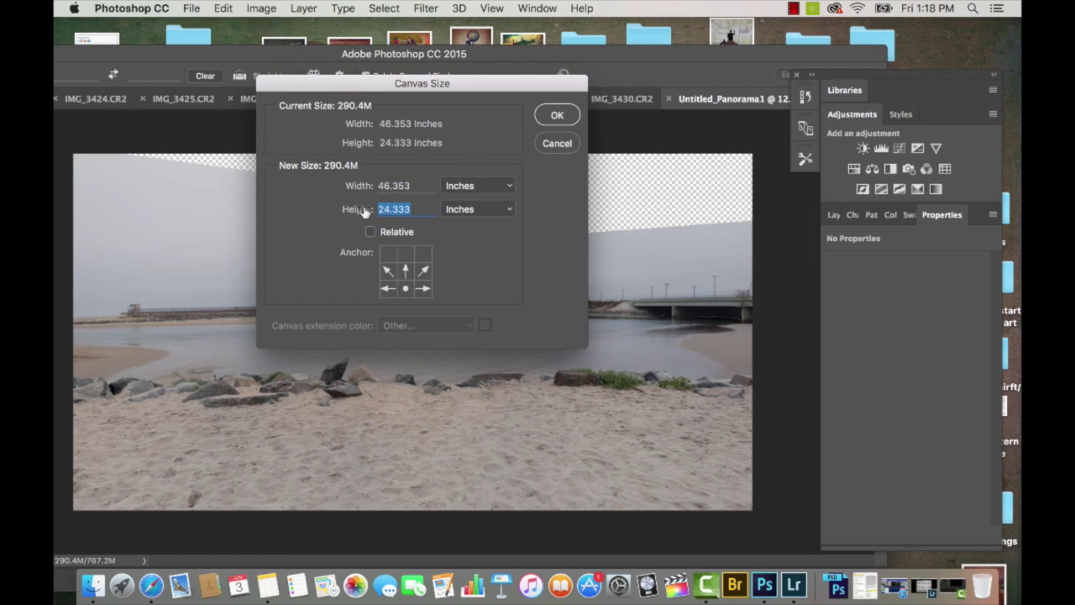
type("30")
key("Return")
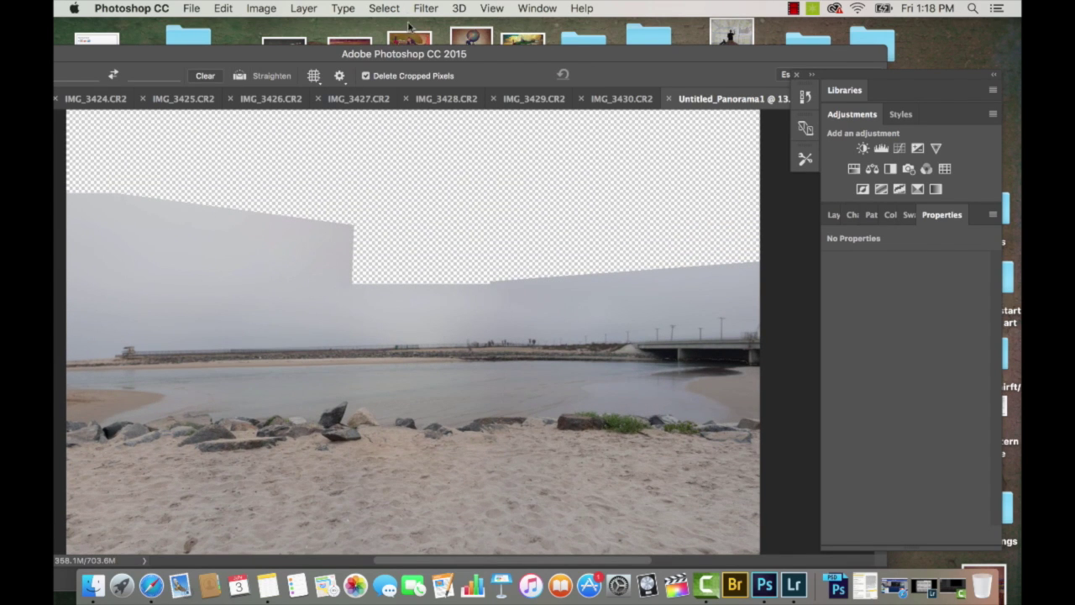
Reveal the panorama's photo layers from IMG_3429.CR2 up to IMG_3421.CR2 to examine how they are blended.
left_click_drag(404, 53, 456, 50)
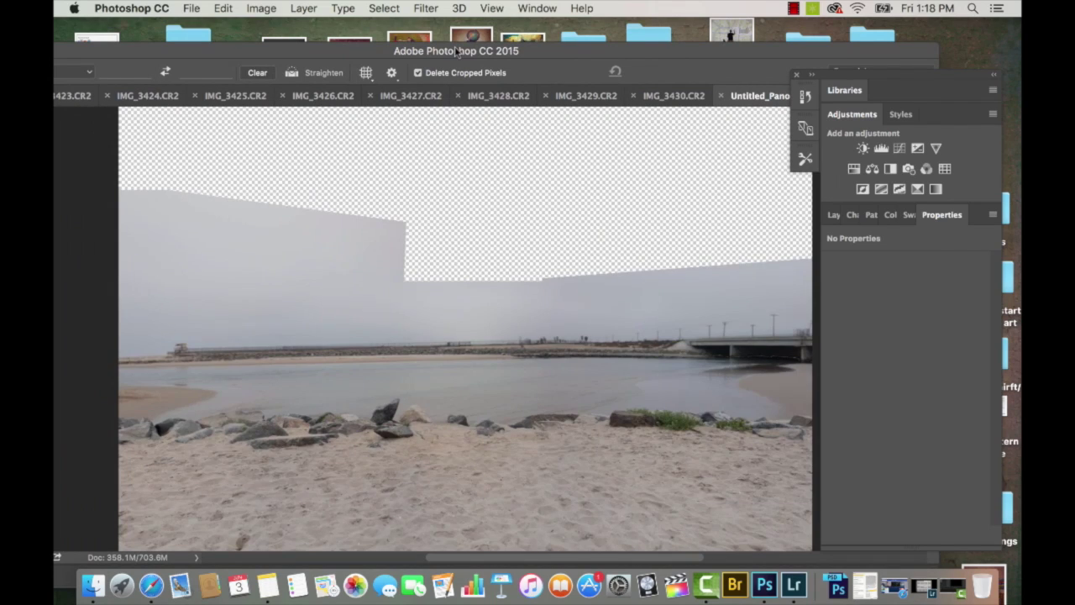
left_click(832, 478)
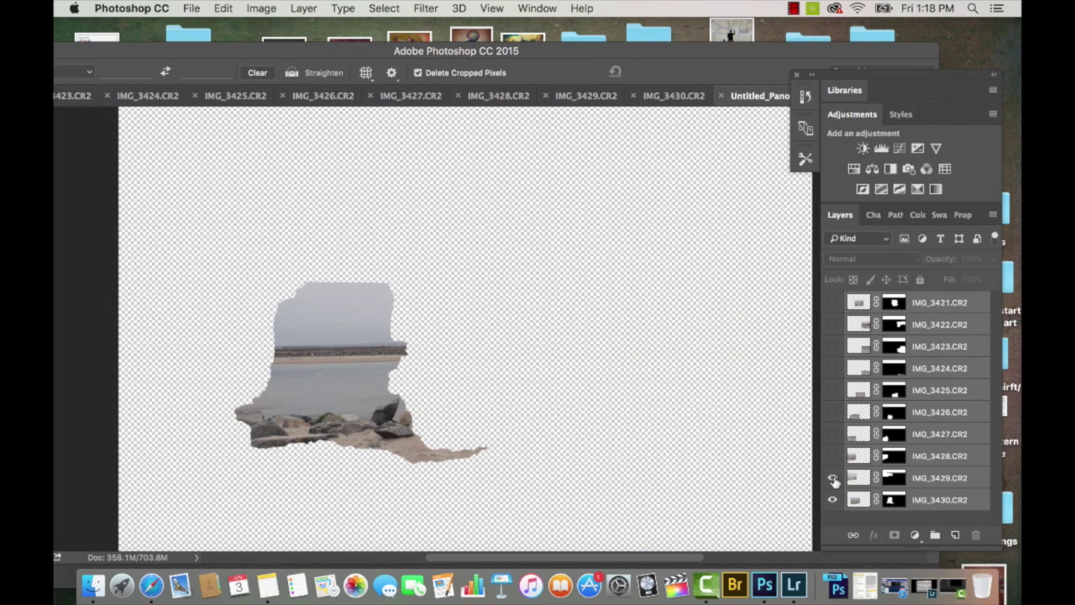
left_click_drag(833, 479, 832, 304)
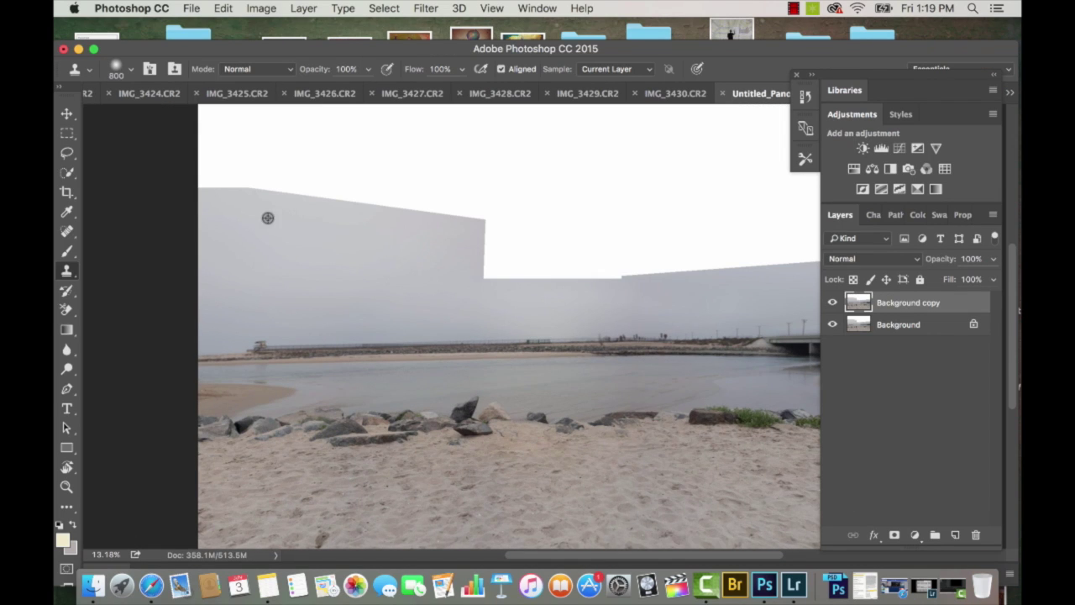
Clone existing sky over the blank white area on the Background copy layer, enlarging the Clone Stamp brush and resampling as needed.
left_click(382, 264, "alt")
mouse_move(479, 252)
left_mouse_down()
mouse_move(518, 273)
mouse_move(475, 278)
mouse_move(573, 269)
mouse_move(536, 258)
mouse_move(490, 214)
mouse_move(197, 191)
mouse_move(209, 169)
mouse_move(261, 182)
mouse_move(408, 180)
mouse_move(502, 252)
mouse_move(456, 237)
mouse_move(600, 205)
mouse_move(595, 252)
mouse_move(702, 241)
mouse_move(718, 218)
mouse_move(566, 165)
mouse_move(494, 170)
mouse_move(499, 143)
mouse_move(485, 183)
mouse_move(313, 112)
mouse_move(303, 124)
mouse_move(243, 117)
left_mouse_up()
key("bracketright")
key("bracketright")
key("bracketright")
key("bracketright")
left_click(455, 238, "alt")
key("bracketright")
key("bracketright")
key("bracketright")
key("bracketright")
key("bracketright")
key("bracketright")
key("bracketright")
left_click_drag(453, 47, 331, 97)
left_click(461, 297, "alt")
mouse_move(659, 319)
left_mouse_down()
mouse_move(555, 219)
mouse_move(351, 176)
left_mouse_up()
mouse_move(452, 207)
left_mouse_down()
mouse_move(652, 192)
mouse_move(760, 160)
left_mouse_up()
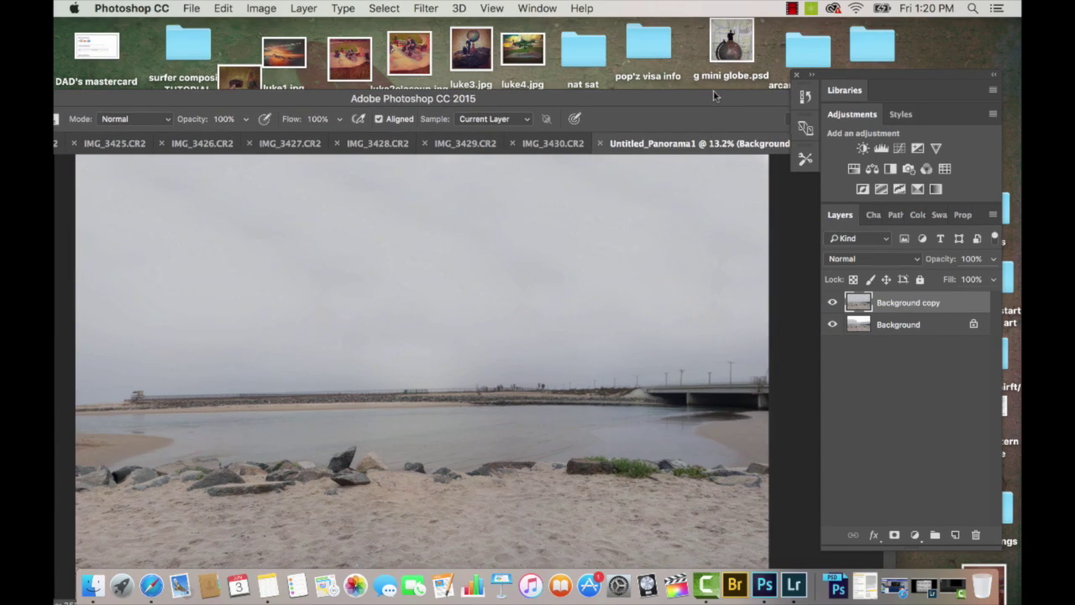
Toggle the visibility of the Background copy layer to compare the sky before and after cloning.
double_click(712, 95)
left_click(830, 301)
left_click(830, 301)
left_click(829, 302)
left_click(829, 301)
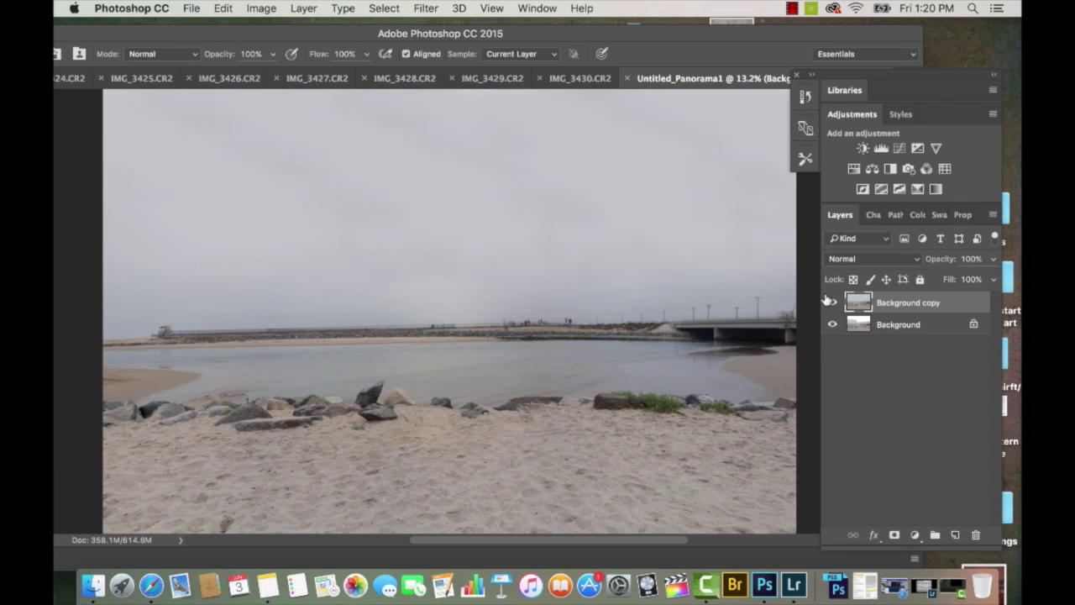
left_click(828, 302)
left_click(828, 302)
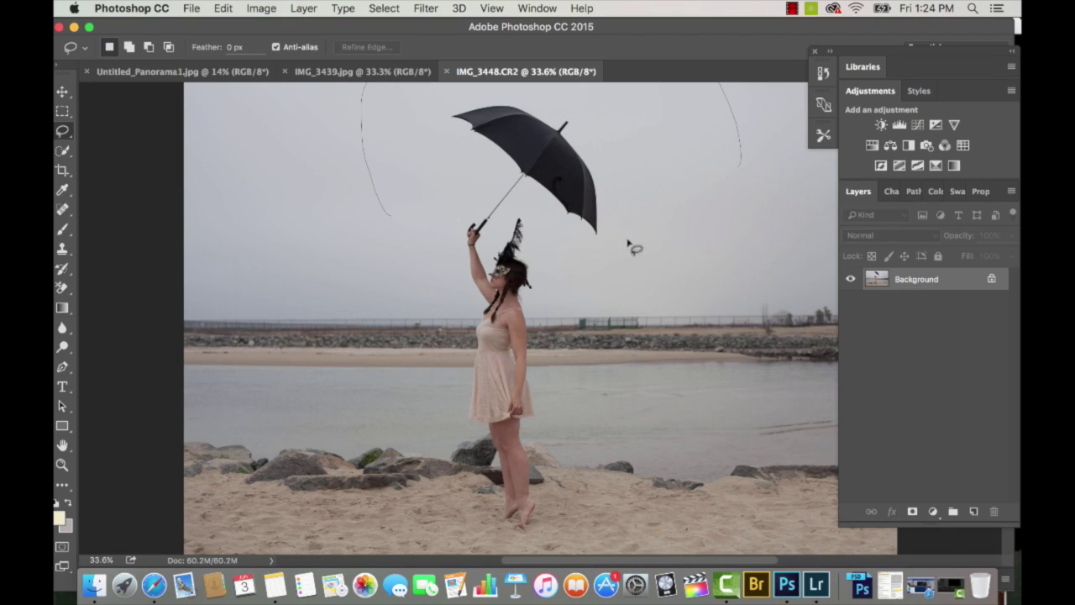
Lasso loosely around the woman's upper body and umbrella in IMG_3448.CR2, copy the selection and close that file.
left_click_drag(636, 248, 586, 288)
left_click_drag(390, 215, 477, 306)
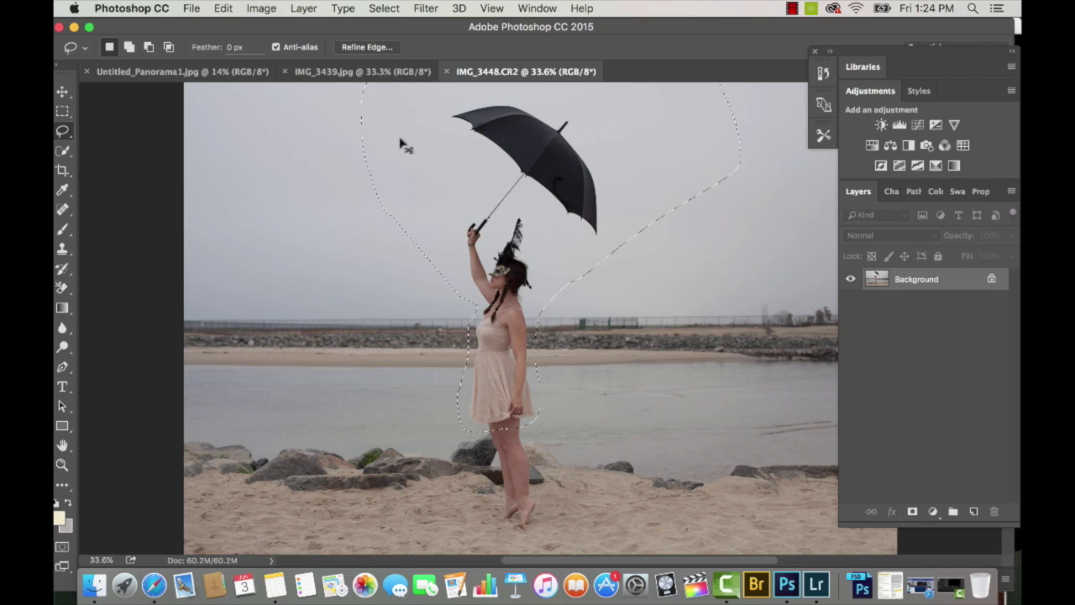
left_click(447, 72)
left_click(489, 220)
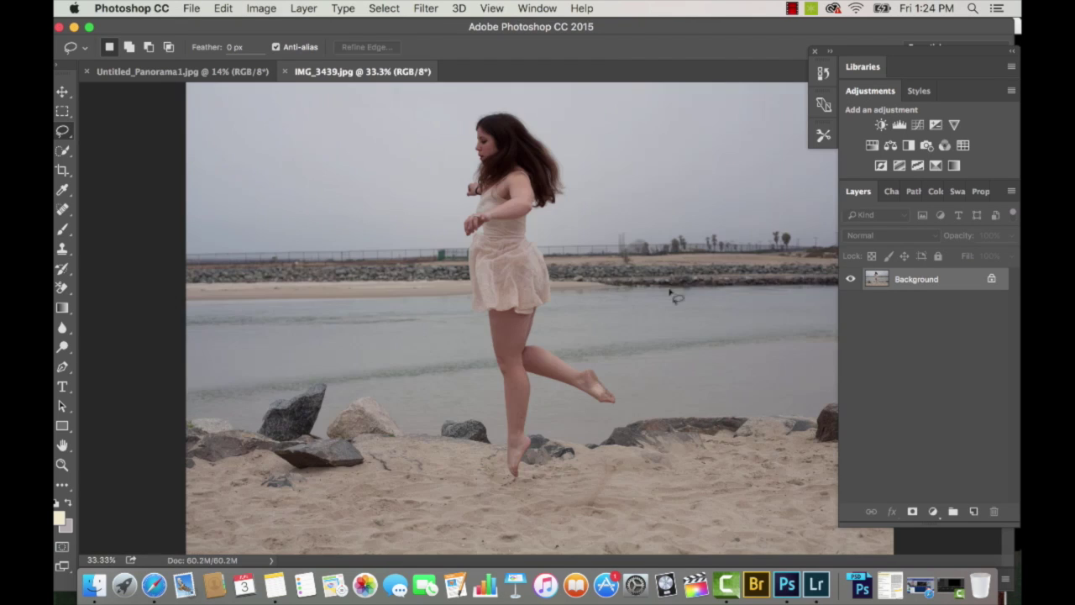
Paste the copied upper body and umbrella into Untitled_Panorama1.jpg and move it up into the sky.
left_click(252, 73)
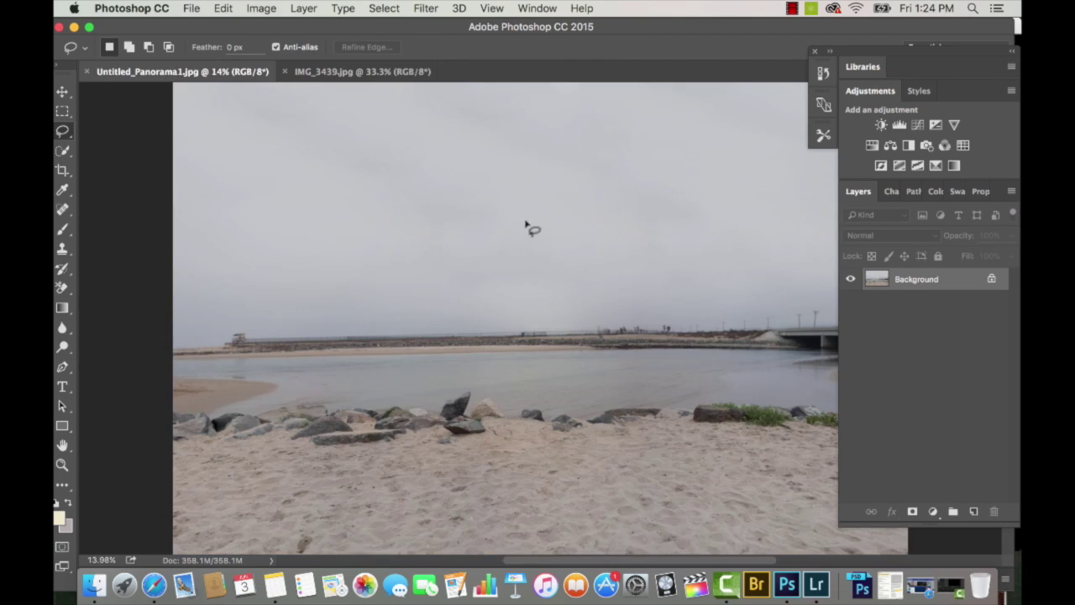
key("cmd+v")
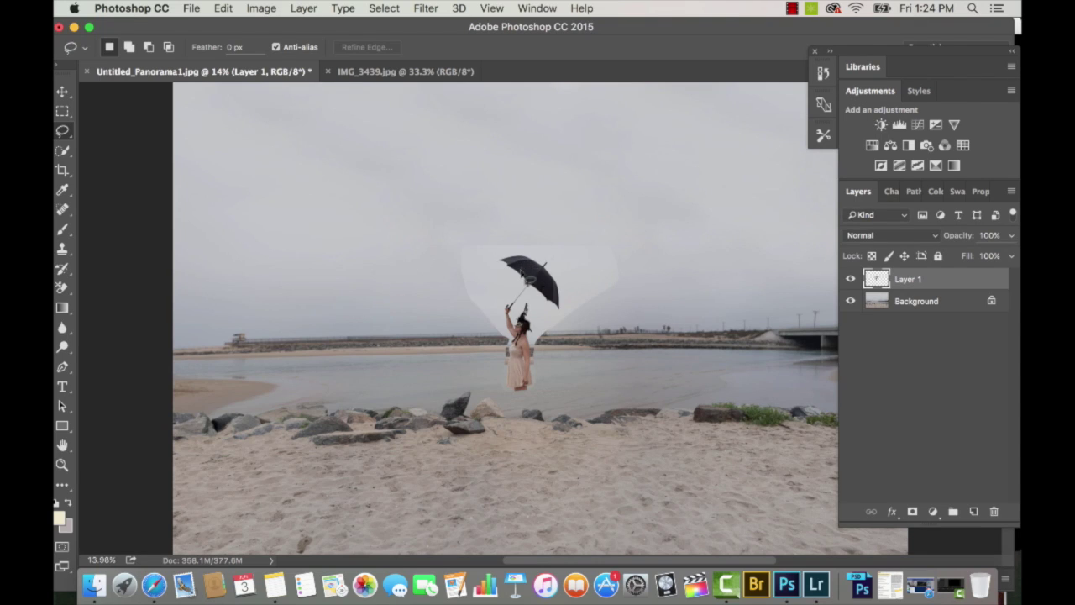
key("v")
left_click_drag(519, 299, 519, 233)
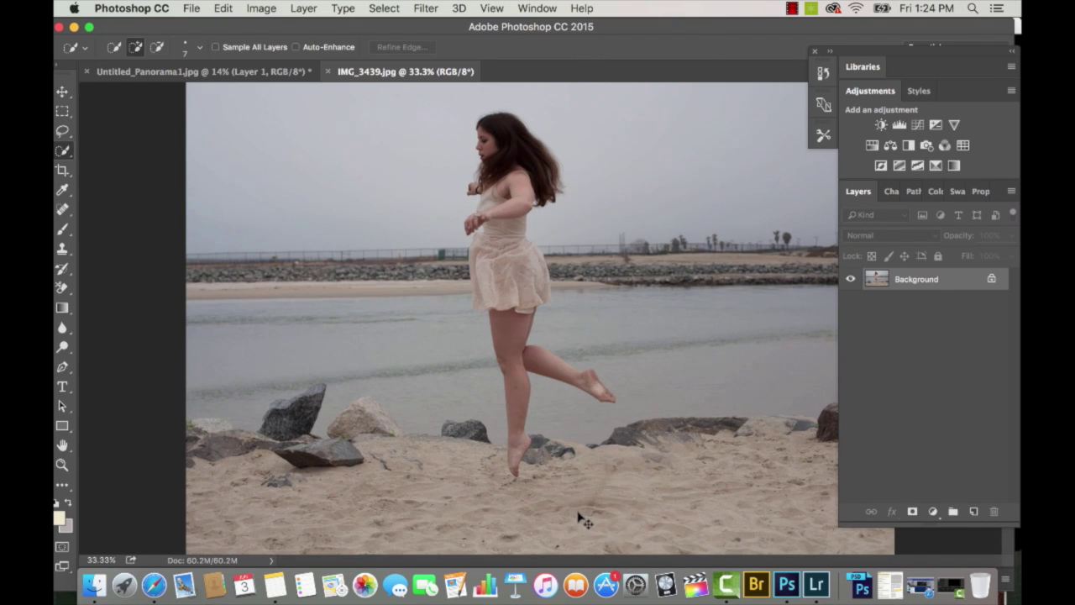
Select the jumping woman's skirt and legs in IMG_3439.jpg and copy them.
key("super+equal")
scroll(653, 510, "down", 4)
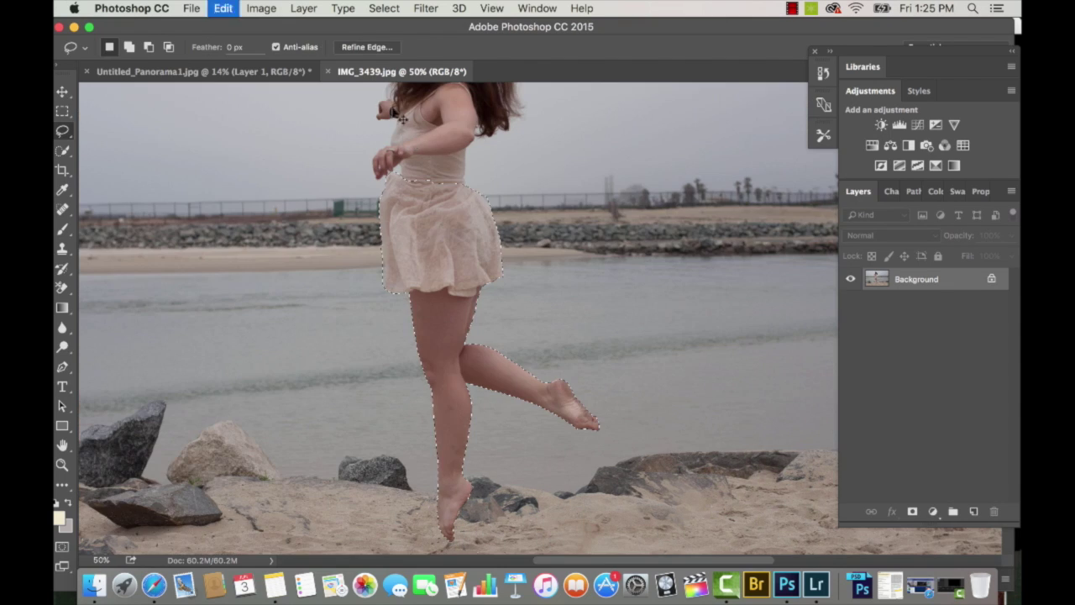
key("super+c")
Paste the skirt and legs into Untitled_Panorama1.jpg and move them into place beneath the floating upper body.
key("ctrl+Tab")
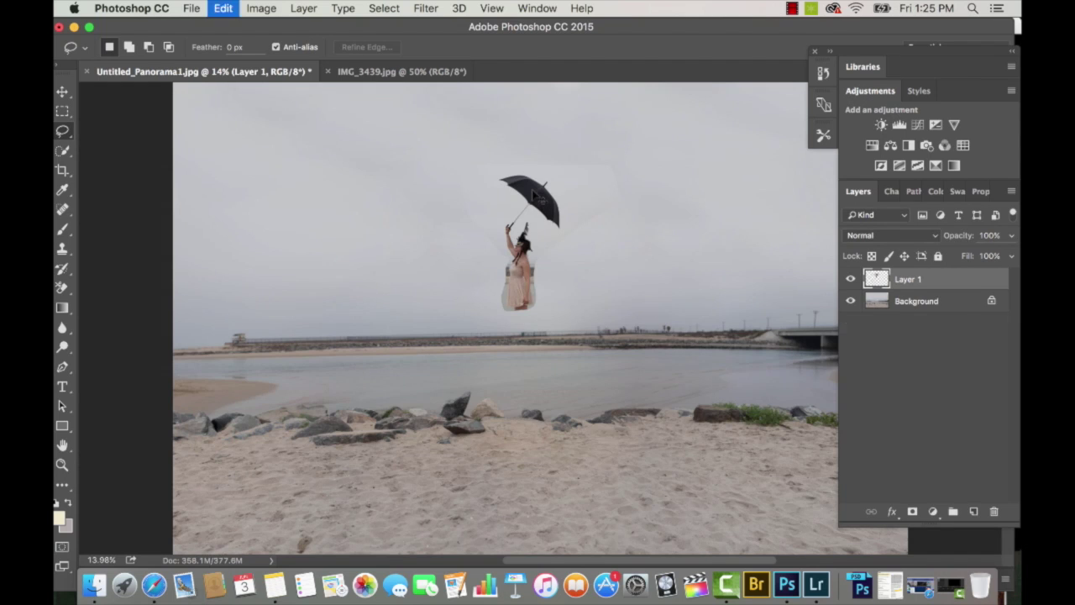
key("super+v")
key("super+equal")
key("super+equal")
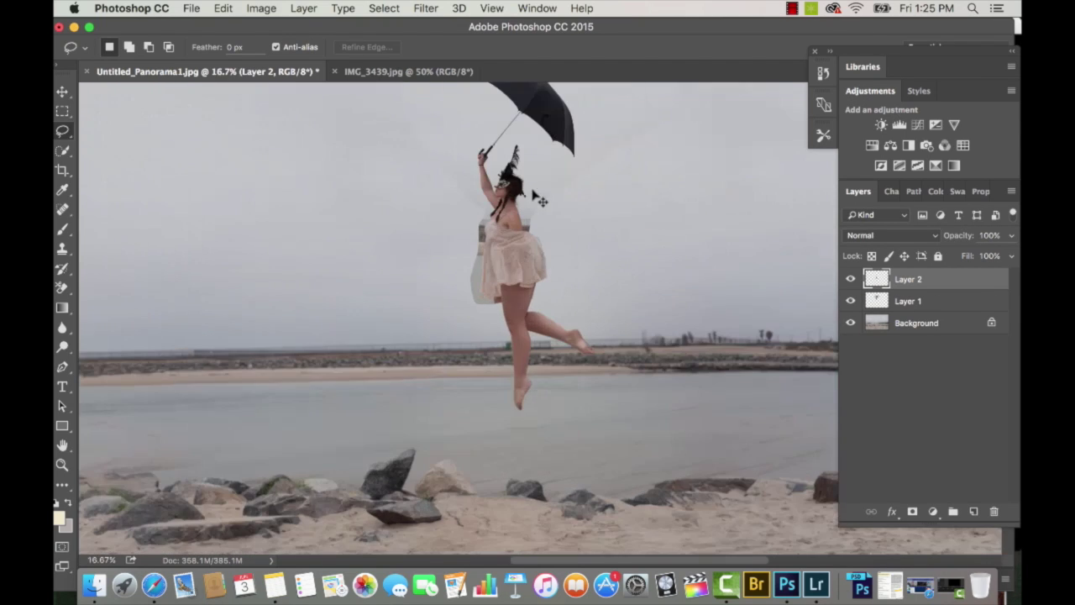
key("v")
left_click_drag(520, 294, 574, 299)
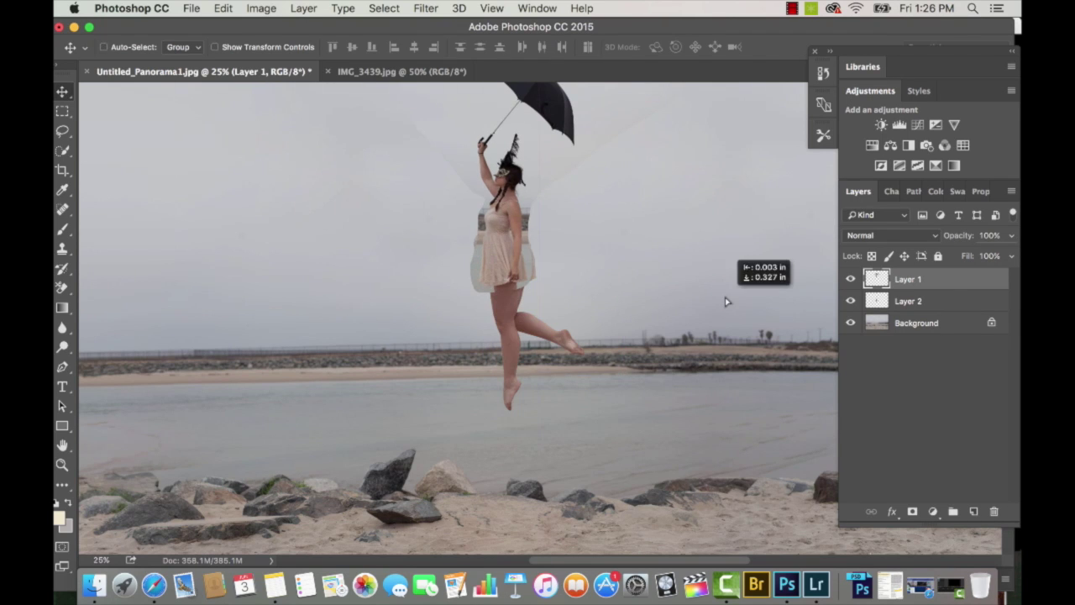
Enlarge the upper body layer with Free Transform and reposition it to fit the legs on Layer 2.
left_click_drag(726, 301, 726, 297)
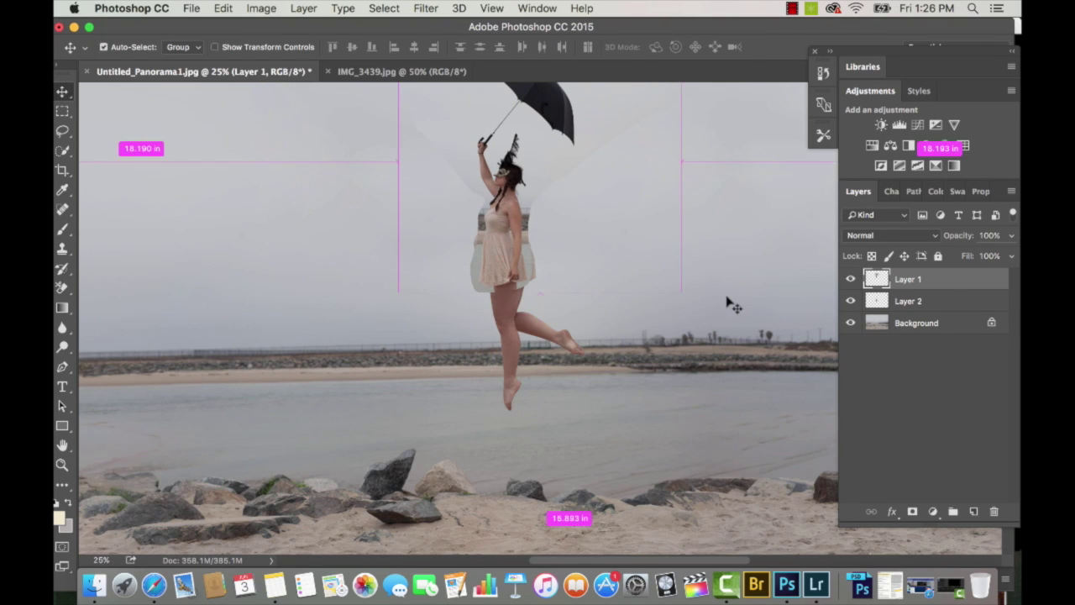
key("super+t")
left_click_drag(693, 243, 694, 398)
left_click_drag(679, 198, 794, 95)
left_click_drag(391, 464, 377, 473)
key("Return")
left_click_drag(473, 431, 443, 418)
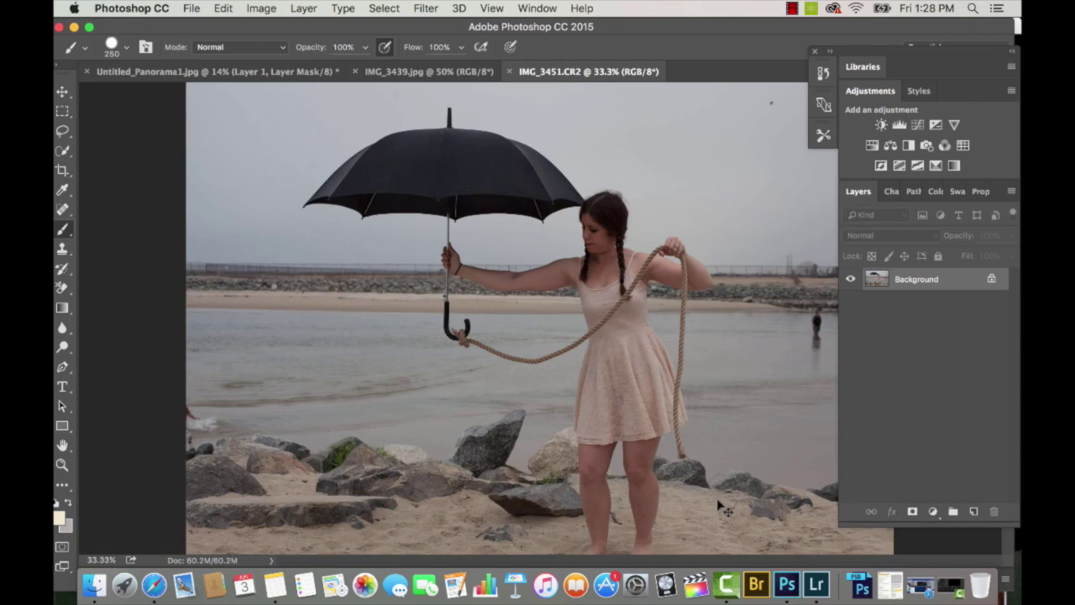
Lasso the open umbrella with its handle and tied rope in IMG_3451.CR2 and copy it.
key("ctrl+=")
key("ctrl+=")
key("ctrl+=")
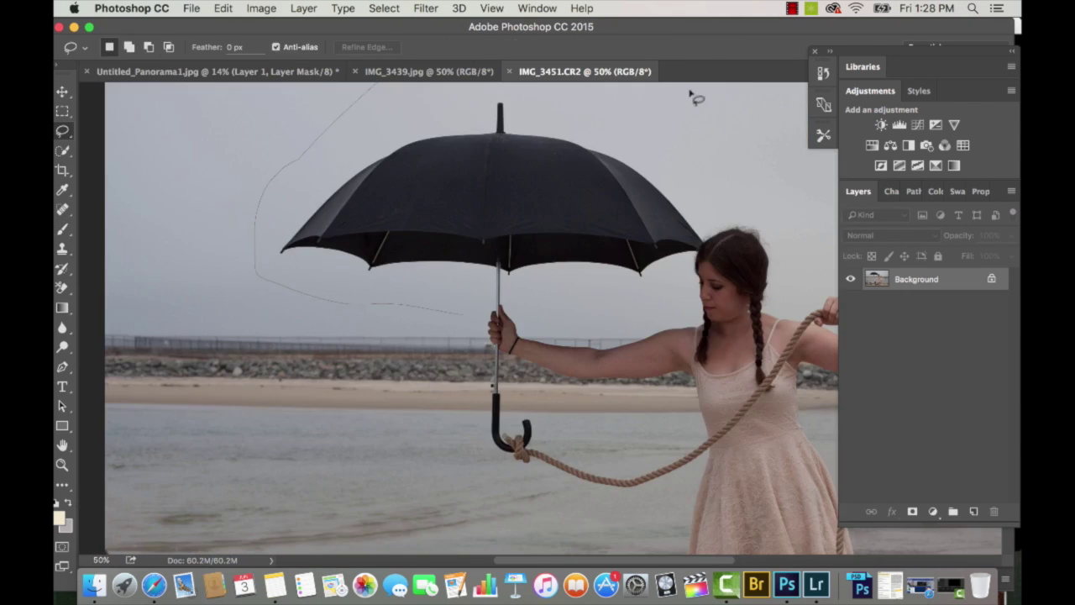
left_click_drag(693, 94, 730, 209)
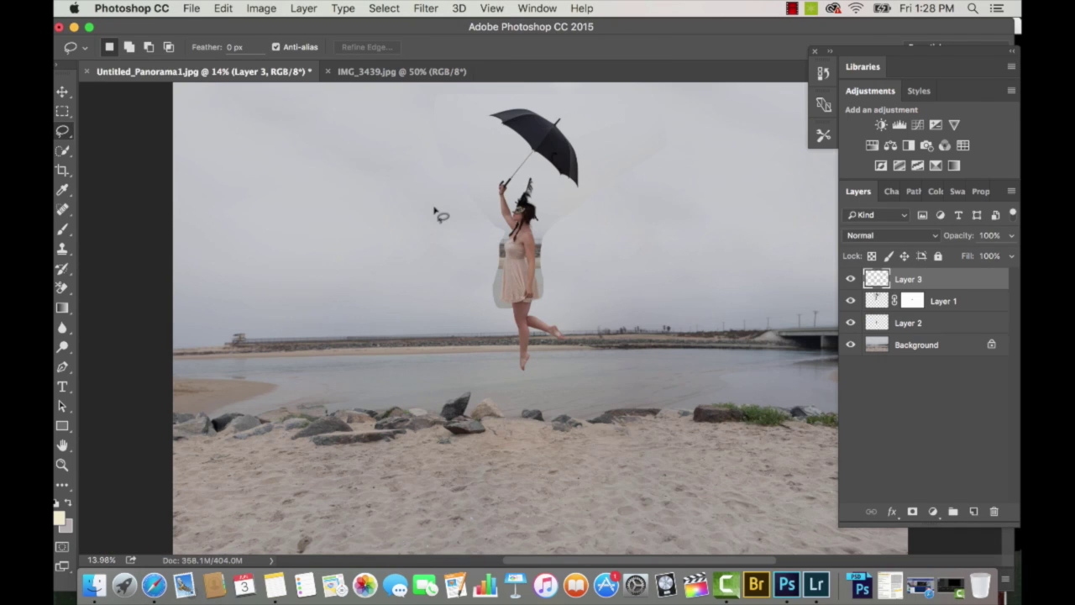
Paste the roped umbrella into Untitled_Panorama1.jpg and move it into the sky left of the floating woman.
key("ctrl+v")
key("v")
left_click_drag(487, 249, 261, 168)
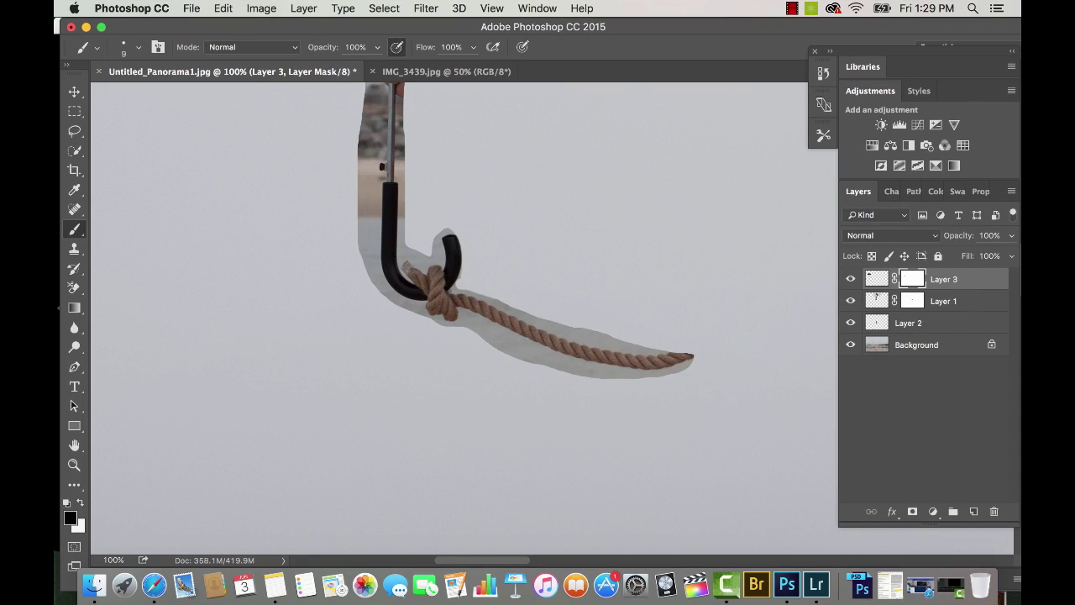
Paint black on Layer 3's mask to hide the leftover background around the rope and the umbrella's handle.
mouse_move(672, 424)
left_mouse_down()
mouse_move(619, 438)
mouse_move(269, 300)
mouse_move(204, 309)
left_mouse_up()
key("bracketright")
key("bracketright")
key("bracketright")
mouse_move(205, 315)
left_mouse_down()
mouse_move(456, 390)
mouse_move(336, 373)
left_mouse_up()
left_click_drag(259, 261, 676, 384)
left_click_drag(241, 230, 543, 381)
key("l")
key("b")
mouse_move(541, 306)
left_mouse_down()
mouse_move(458, 387)
mouse_move(445, 88)
left_mouse_up()
Refine Layer 3's mask along the umbrella's hooked handle and shaft, switching between smaller and larger brush sizes.
key("bracketleft")
key("bracketleft")
key("bracketleft")
left_click_drag(491, 441, 410, 282)
left_click_drag(411, 235, 410, 178)
key("bracketright")
key("bracketright")
key("bracketright")
key("bracketright")
key("bracketright")
key("bracketright")
key("bracketright")
key("bracketright")
mouse_move(459, 110)
left_mouse_down()
mouse_move(415, 362)
mouse_move(455, 122)
left_mouse_up()
mouse_move(403, 277)
left_mouse_down()
mouse_move(392, 386)
mouse_move(395, 109)
left_mouse_up()
mouse_move(403, 167)
left_mouse_down()
mouse_move(408, 472)
mouse_move(412, 150)
left_mouse_up()
Mask out the surrounding sky along the left and lower edges of the umbrella canopy with a 300-pixel brush.
key("super+minus")
key("super+minus")
key("super+minus")
key("bracketright")
key("bracketright")
key("bracketright")
key("bracketright")
key("bracketright")
key("bracketright")
key("bracketright")
key("bracketright")
left_click_drag(495, 334, 294, 252)
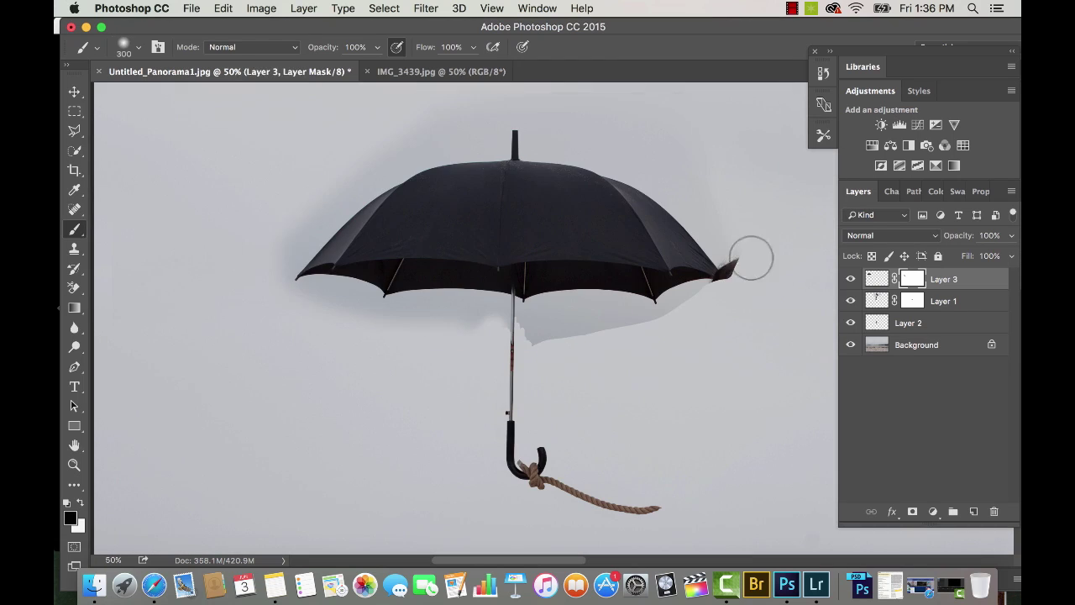
Mask out the remaining sky patch beneath the right side of the canopy on Layer 3 with a smaller brush.
left_click(138, 47)
key("Return")
key("bracketleft")
key("bracketleft")
key("bracketleft")
key("bracketleft")
key("bracketleft")
key("bracketleft")
left_click_drag(695, 294, 435, 331)
Set up a Curves adjustment on Layer 3's image, lifting the midtones slightly and moving the black point to input 9, output 0.
left_click(875, 283)
key("super+m")
left_click_drag(597, 91, 909, 138)
left_click_drag(763, 301, 761, 294)
left_click_drag(669, 397, 678, 396)
Try raising an additional point in the upper midtones of the curve, and undo it.
left_click(774, 282)
left_click_drag(774, 282, 775, 276)
key("super+z")
key("super+z")
key("super+z")
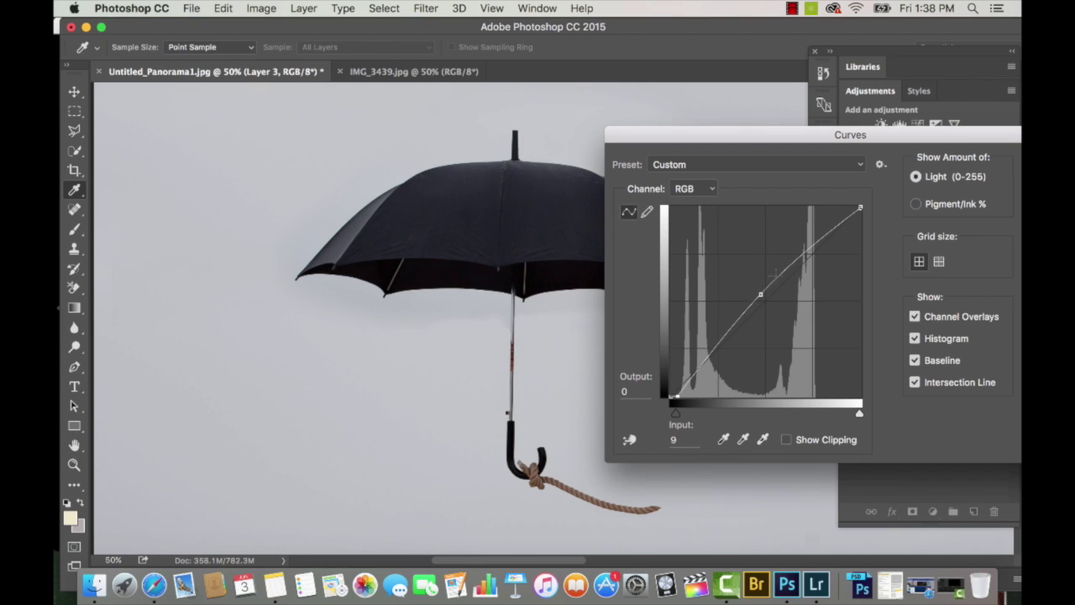
Apply the Curves adjustment to the umbrella layer and compare the umbrella before and after it.
key("Return")
key("super+z")
key("super+z")
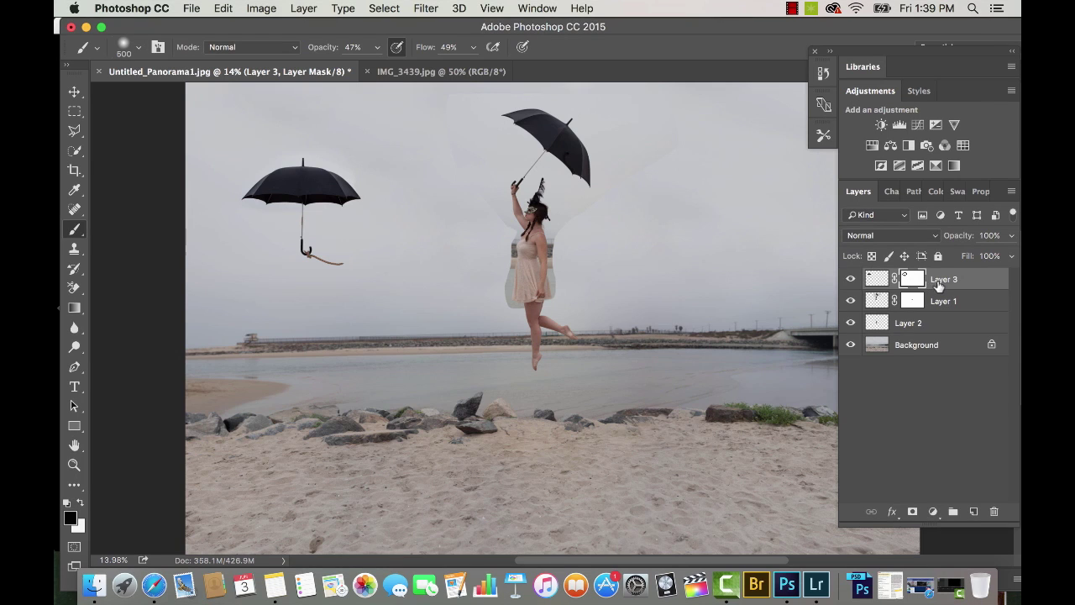
Duplicate the umbrella layer, Layer 3, and flip the copy horizontally.
mouse_move(938, 283)
left_mouse_down()
mouse_move(946, 457)
mouse_move(973, 511)
left_mouse_up()
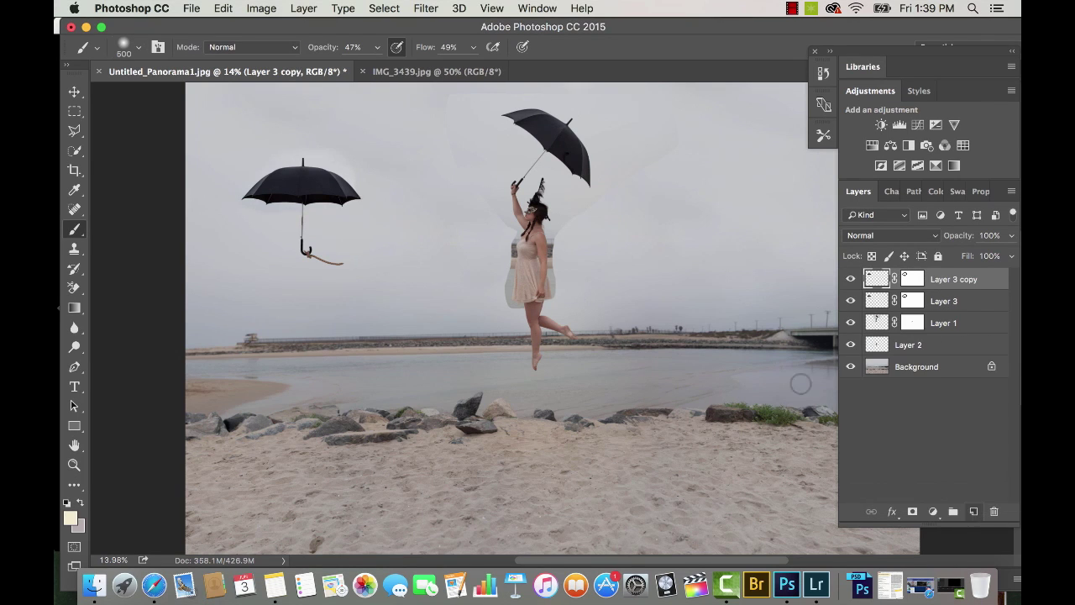
key("super+t")
left_click(224, 8)
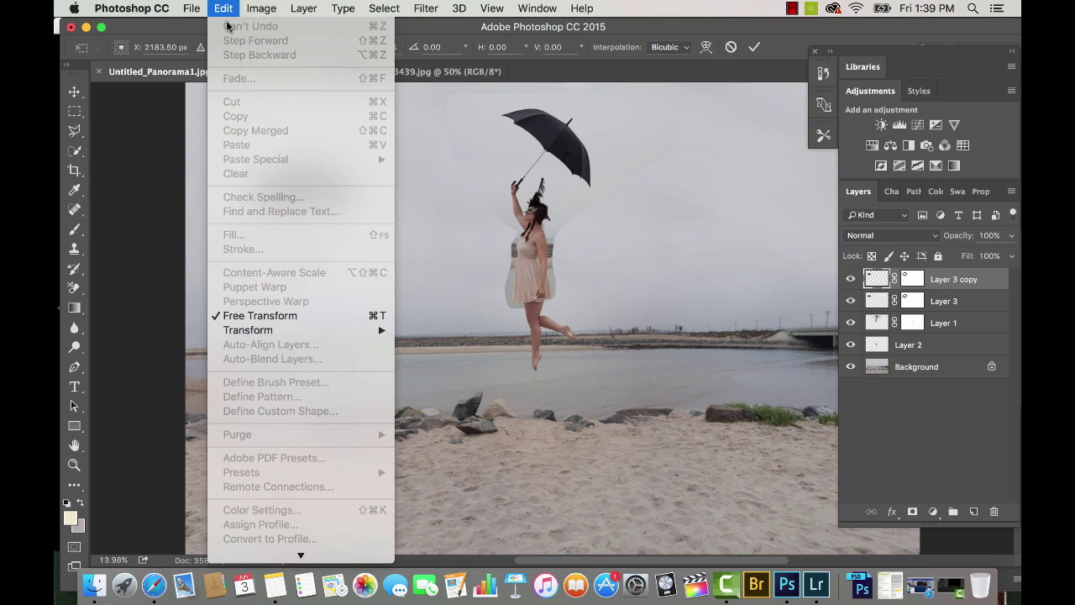
mouse_move(301, 337)
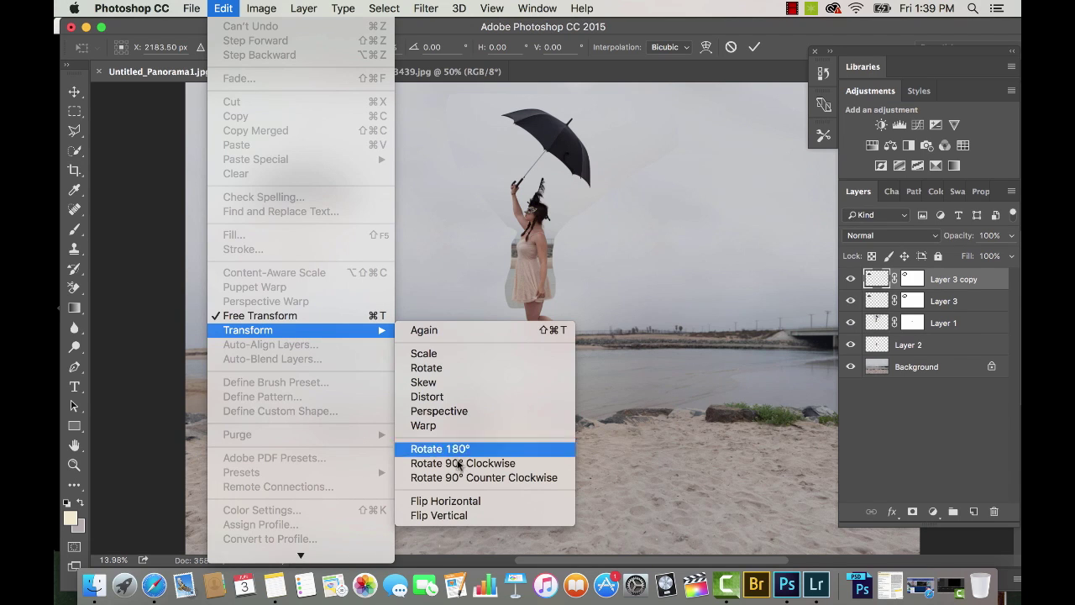
left_click(451, 500)
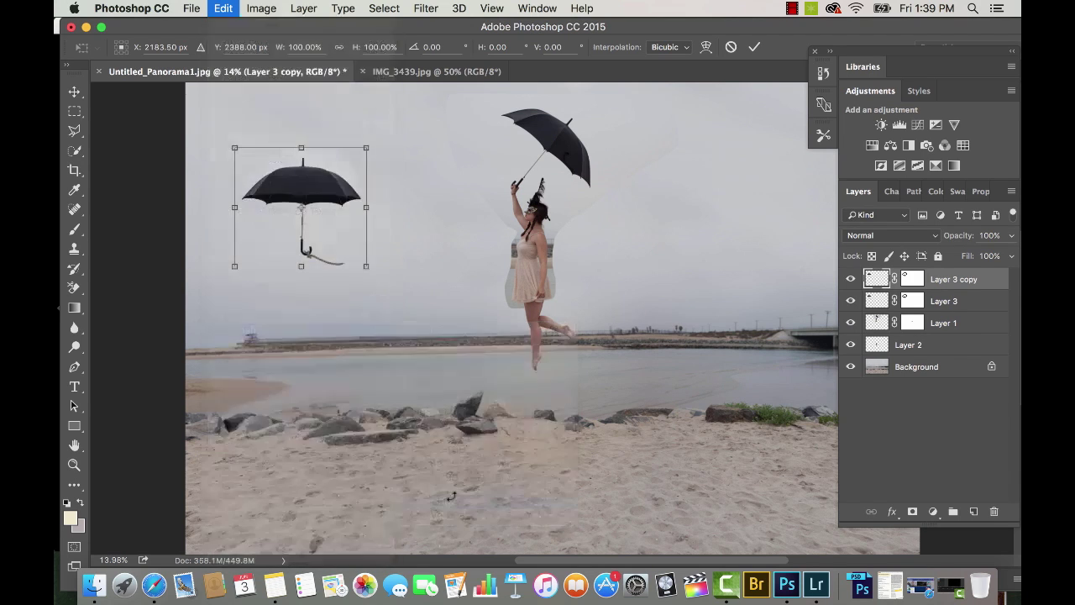
key("Return")
Move the flipped umbrella copy across the sky to the opposite side of the woman, level with the original.
key("b")
key("v")
left_click_drag(318, 246, 770, 242)
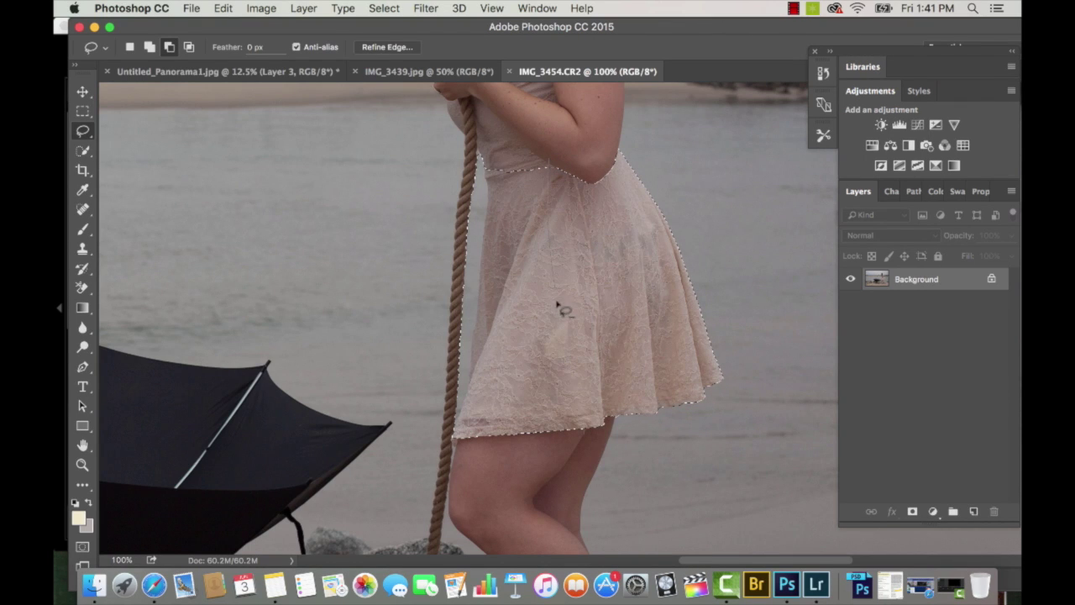
Subtract the front of the skirt from the selection in IMG_3454.CR2 and paste the remaining rear part into the panorama.
left_click_drag(484, 136, 536, 152)
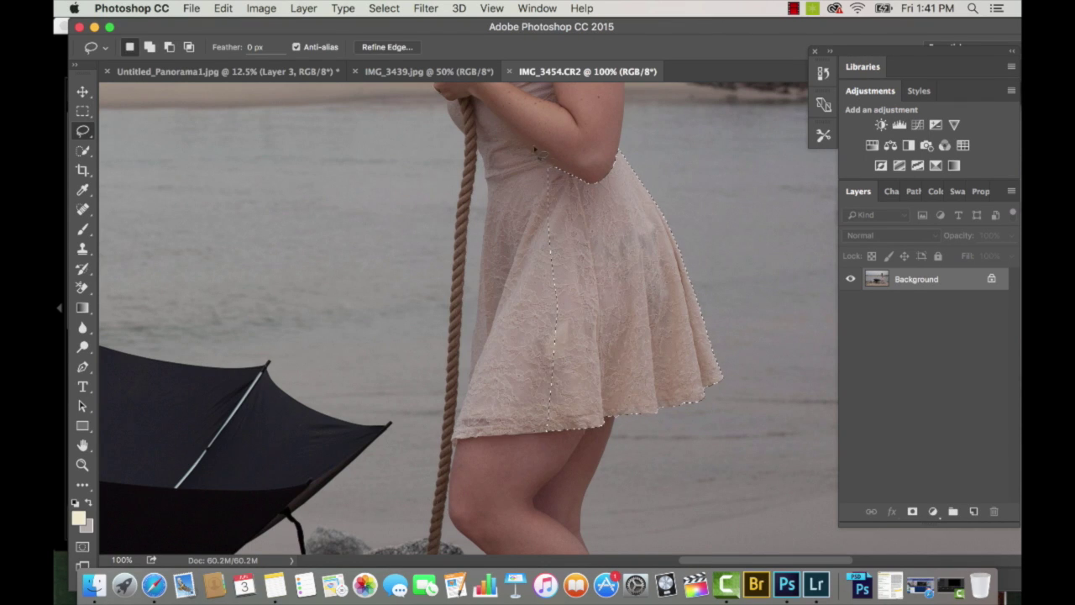
left_click(330, 74)
key("super+v")
scroll(502, 152, "up", 4)
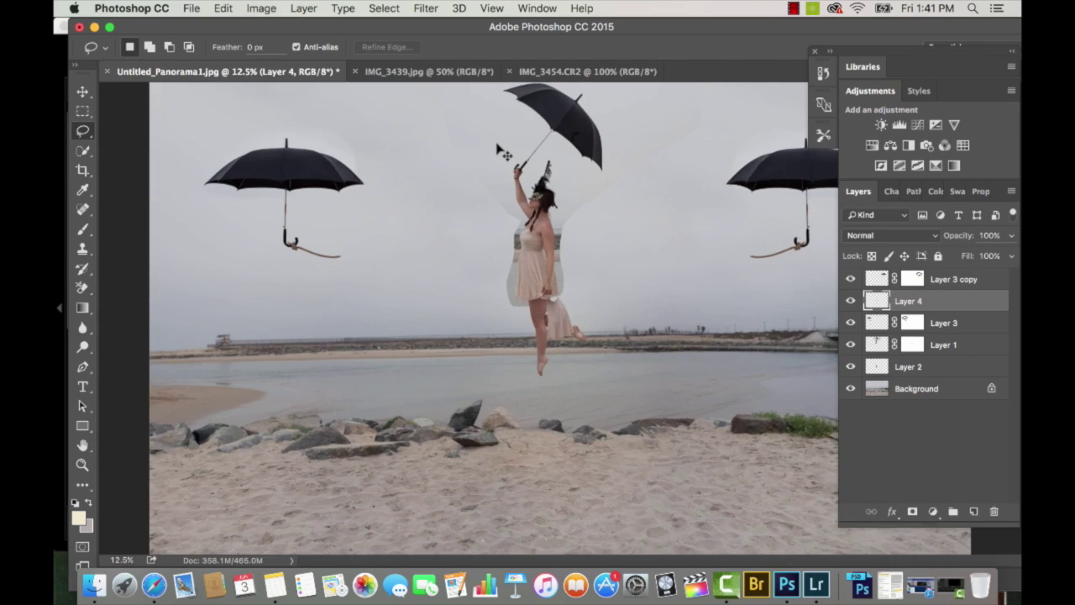
Move the pasted skirt piece to the back of the woman's dress and transform it to fit.
key("v")
left_click_drag(578, 337, 592, 252)
key("super+t")
left_click_drag(612, 204, 617, 156)
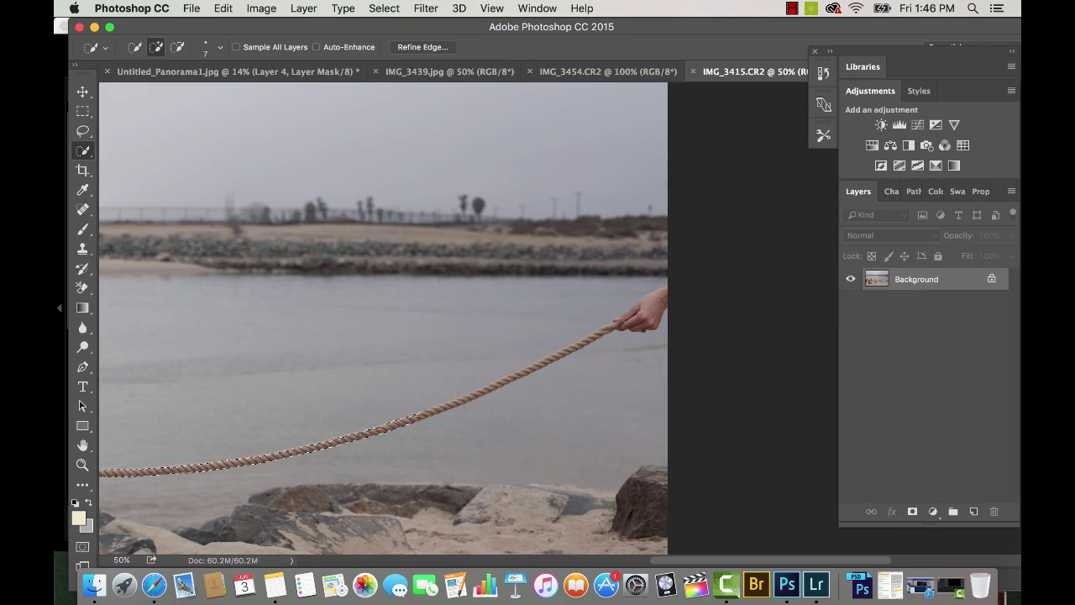
Extend the quick selection along the rope in IMG_3415.CR2 up to the hand holding it.
left_click_drag(418, 416, 531, 368)
key("super+plus")
key("super+plus")
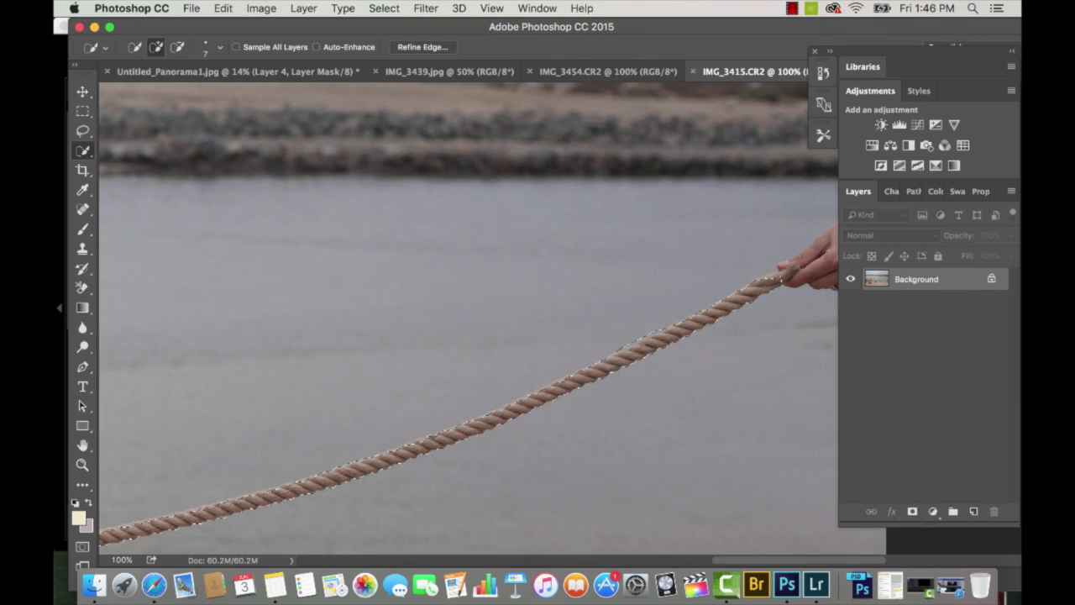
left_click_drag(419, 431, 697, 367)
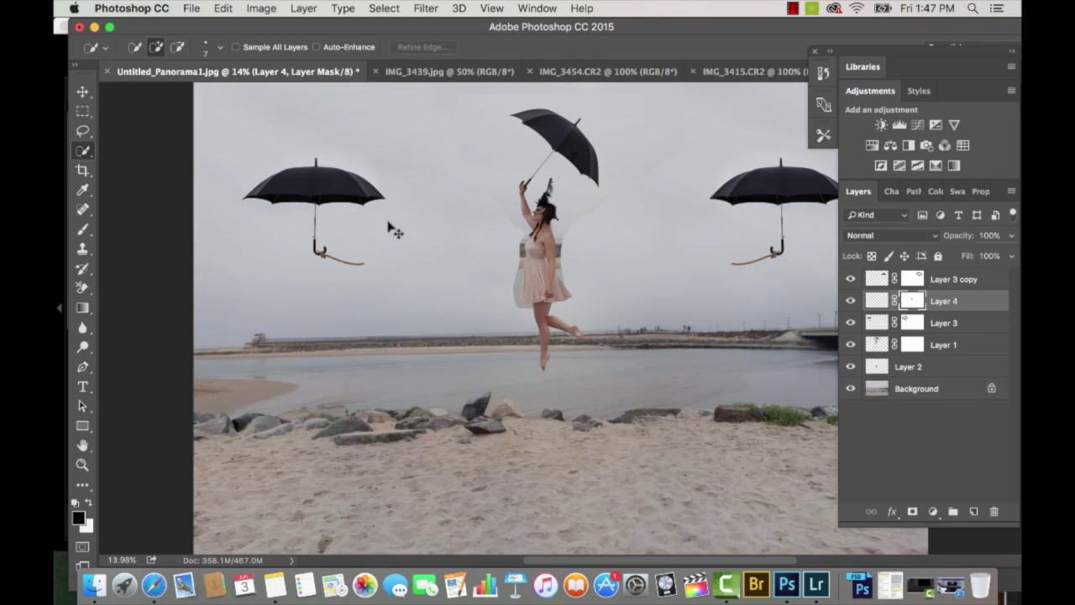
Paste the rope into the panorama and position it beneath the woman.
key("super+v")
key("v")
mouse_move(586, 327)
left_mouse_down()
mouse_move(582, 366)
mouse_move(583, 341)
left_mouse_up()
left_click_drag(583, 341, 601, 318)
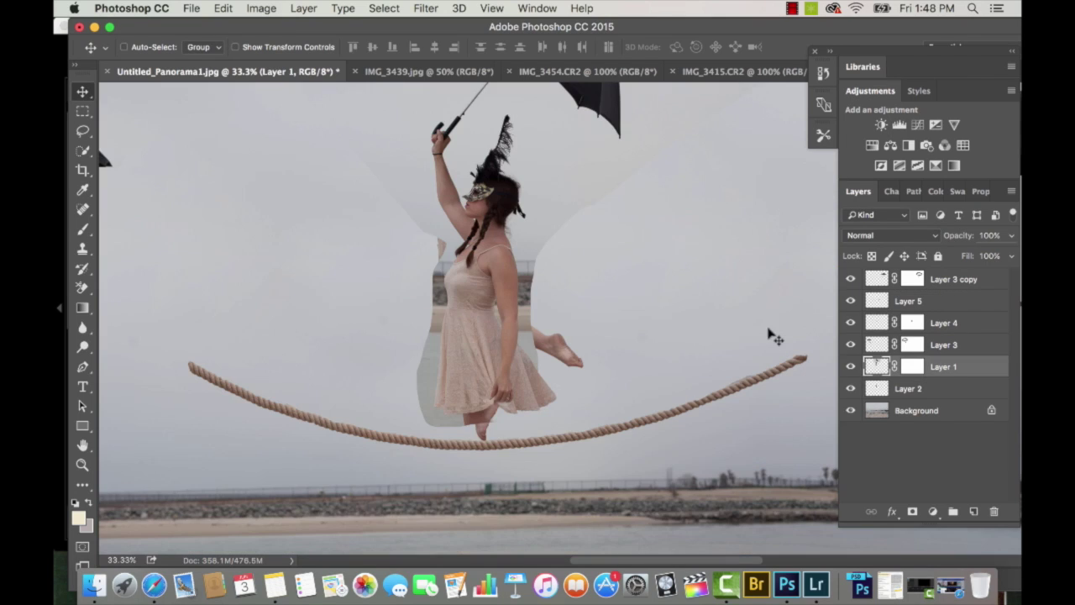
Raise the woman so her foot stands on the rope, and raise the skirt piece back onto her dress.
left_click_drag(691, 306, 689, 197)
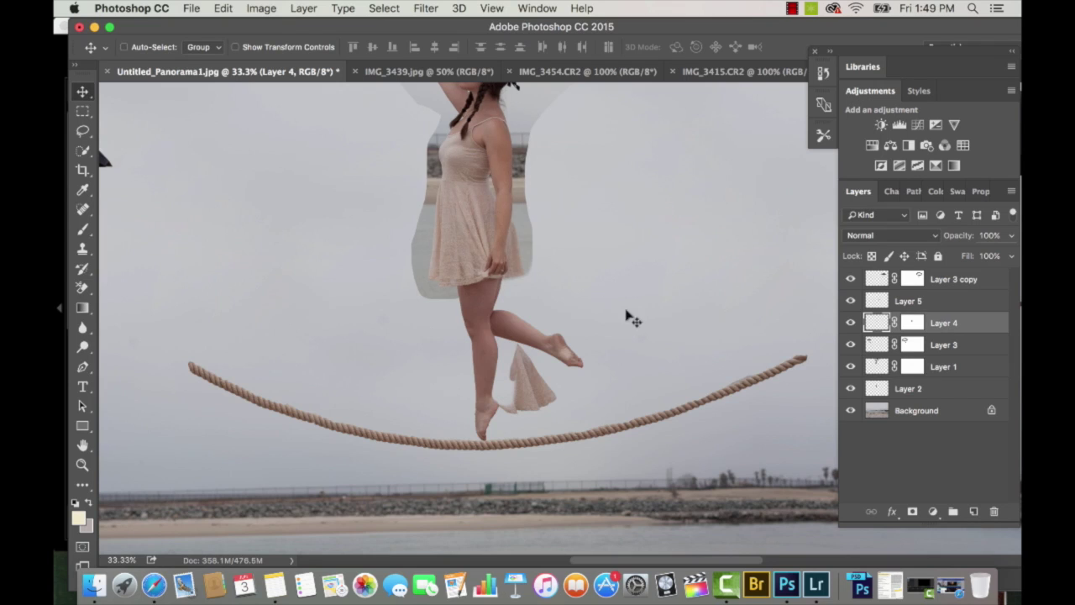
left_click_drag(588, 334, 586, 227)
key("super+equal")
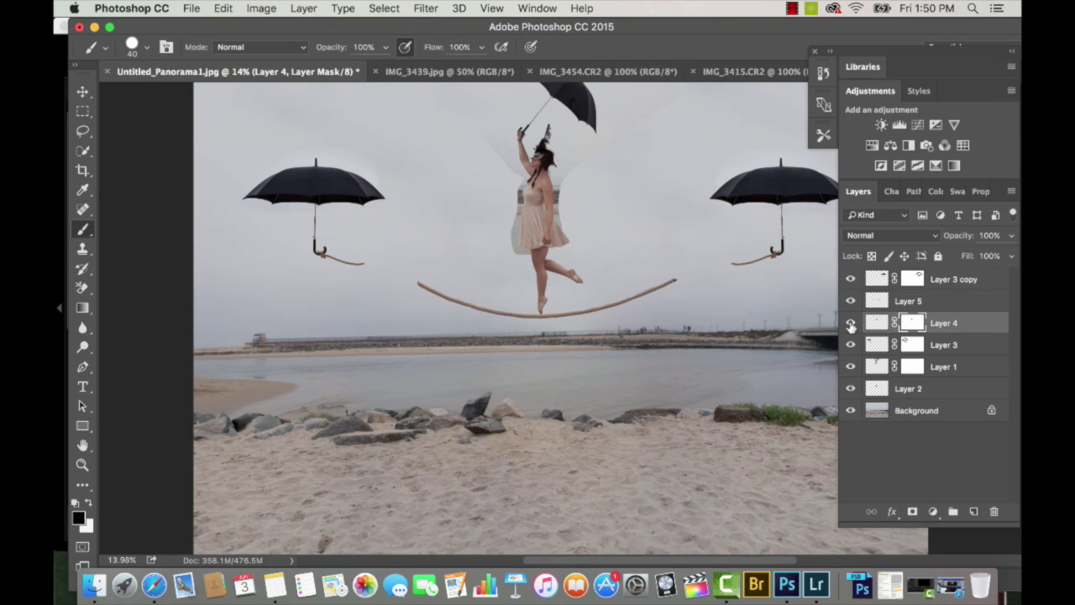
Extend the canvas upward to a height of 35 inches, anchored at the bottom centre.
left_click(261, 8)
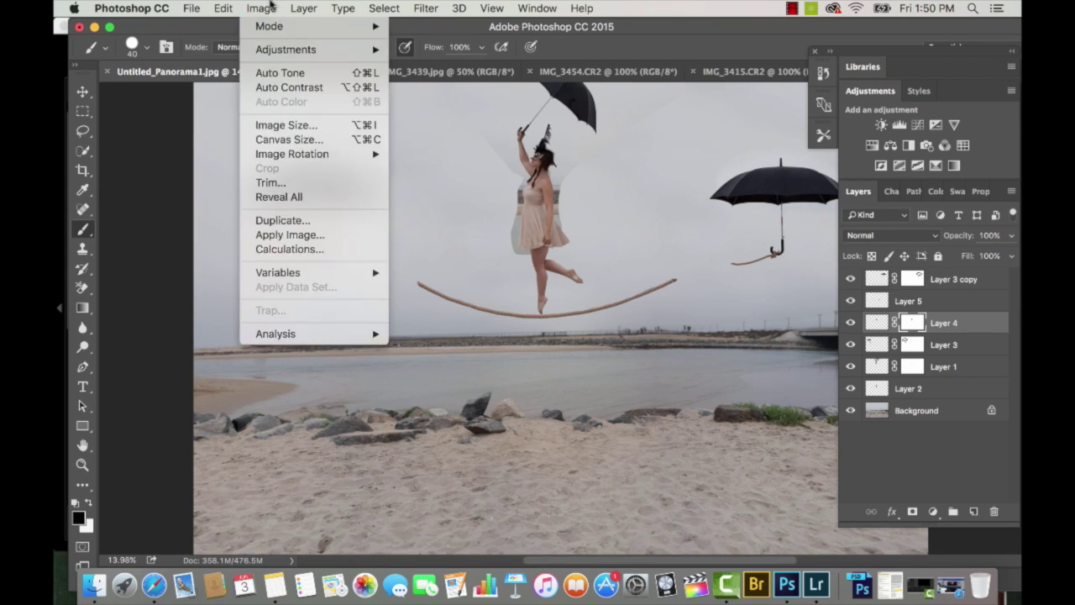
left_click(293, 138)
left_click(401, 288)
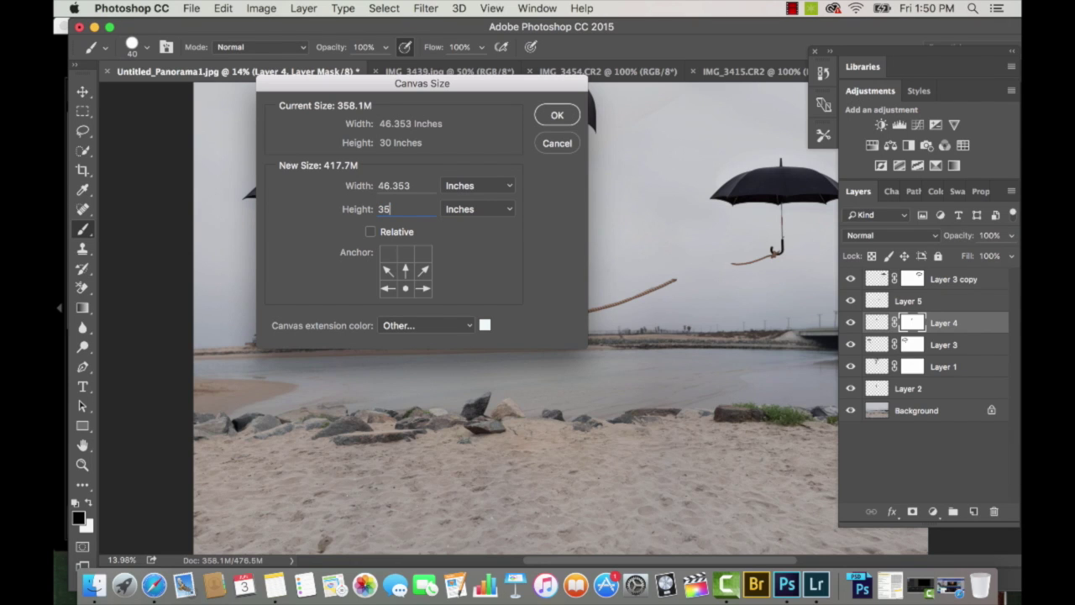
type("35")
key("Return")
scroll(515, 318, "down", 2)
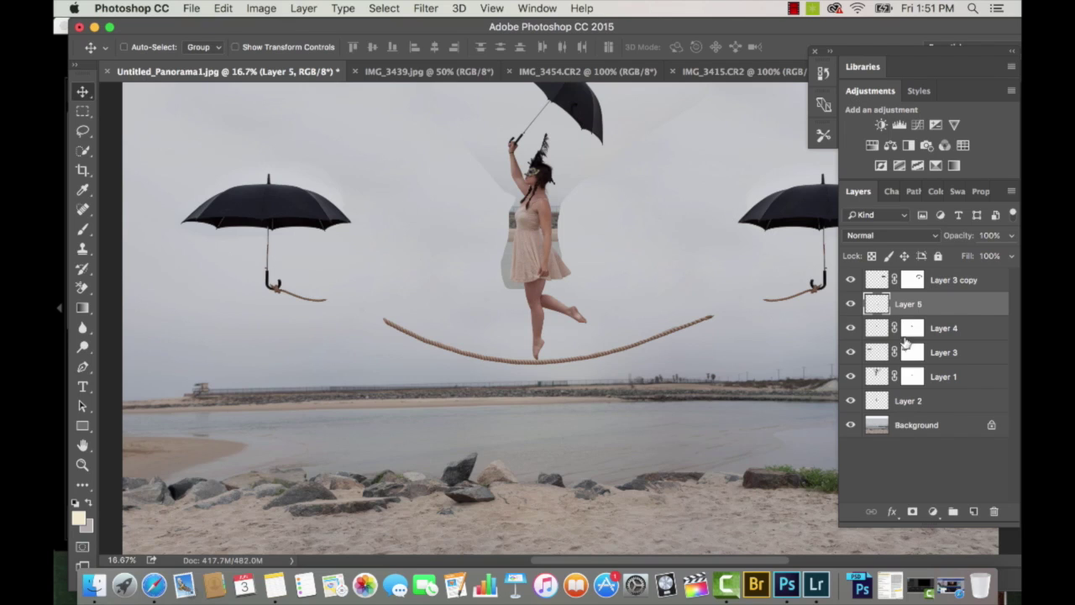
Duplicate the rope on Layer 5 and position and transform the copy so it reaches the right umbrella's handle.
left_click_drag(932, 306, 970, 510)
left_click_drag(629, 379, 710, 340)
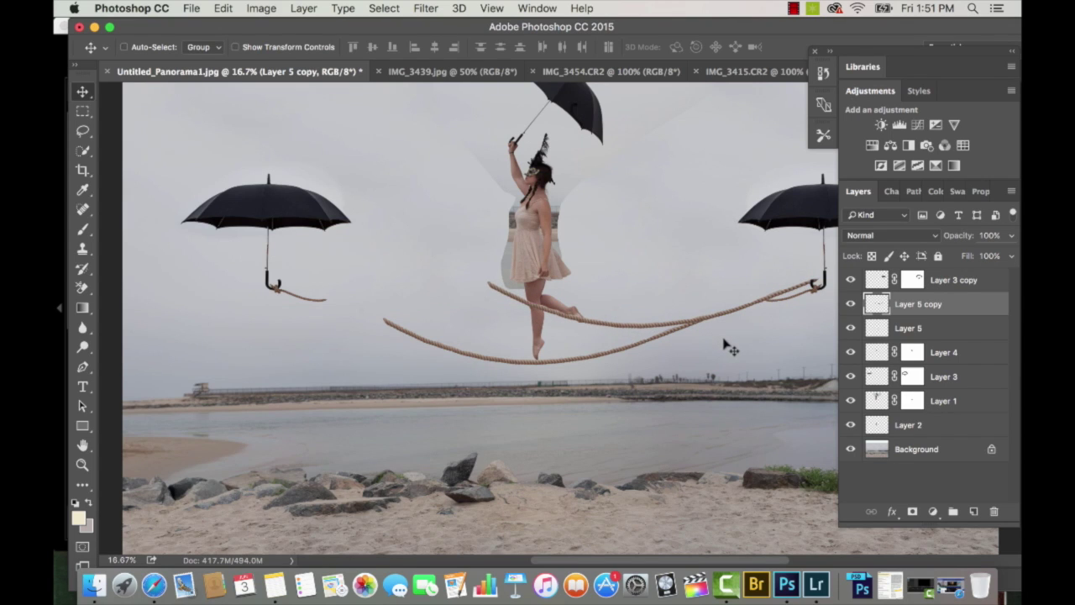
key("ctrl+t")
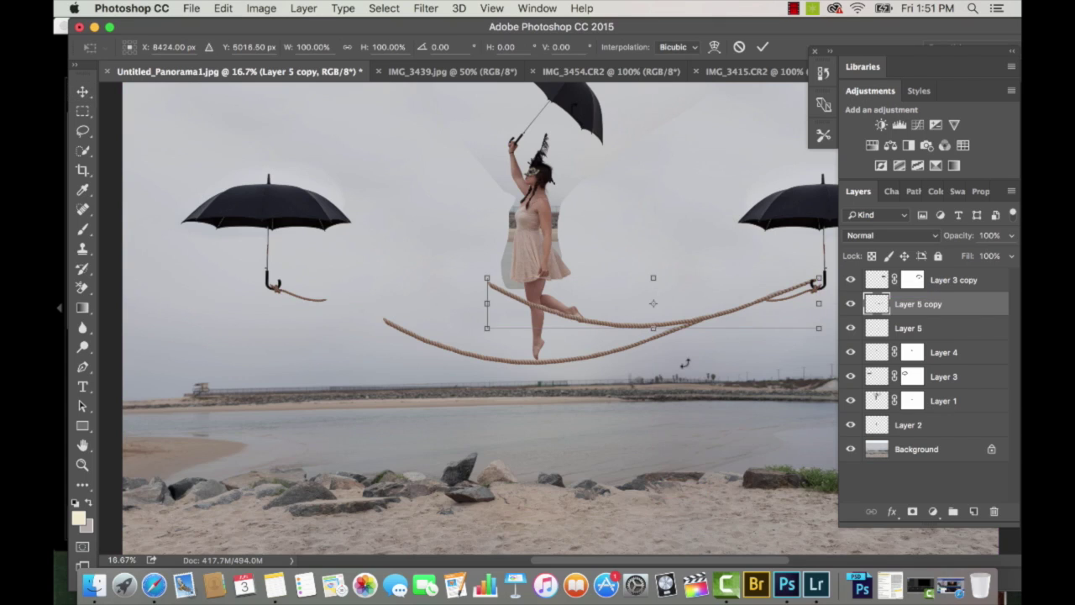
left_click_drag(690, 335, 688, 344)
key("Return")
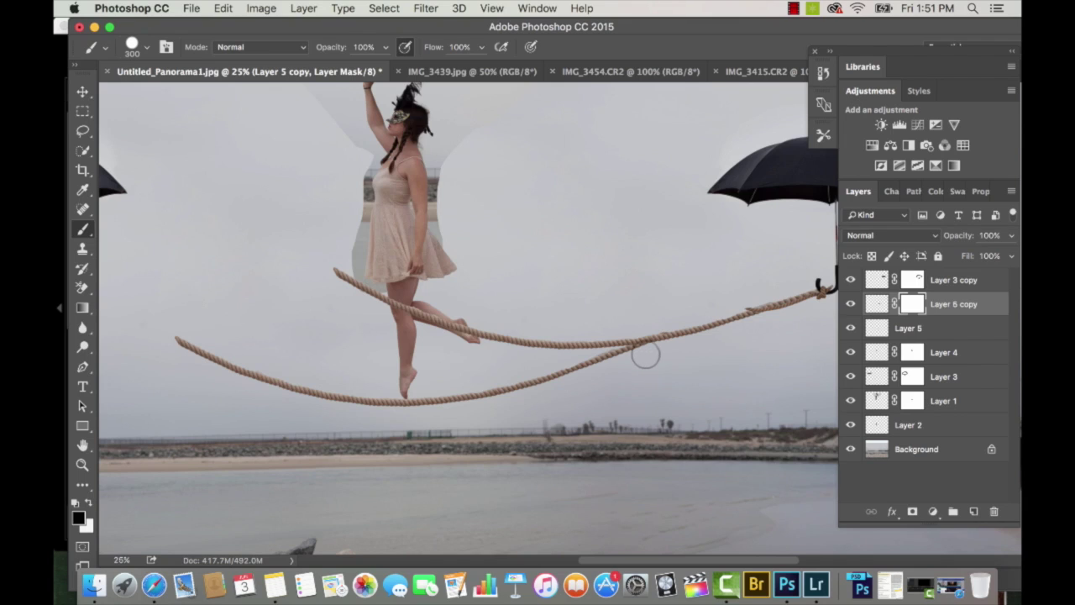
Mask out the part of the right rope copy that overlaps the woman's legs and the main rope.
mouse_move(646, 355)
left_mouse_down()
mouse_move(613, 312)
mouse_move(592, 346)
mouse_move(567, 341)
mouse_move(571, 359)
mouse_move(366, 280)
left_mouse_up()
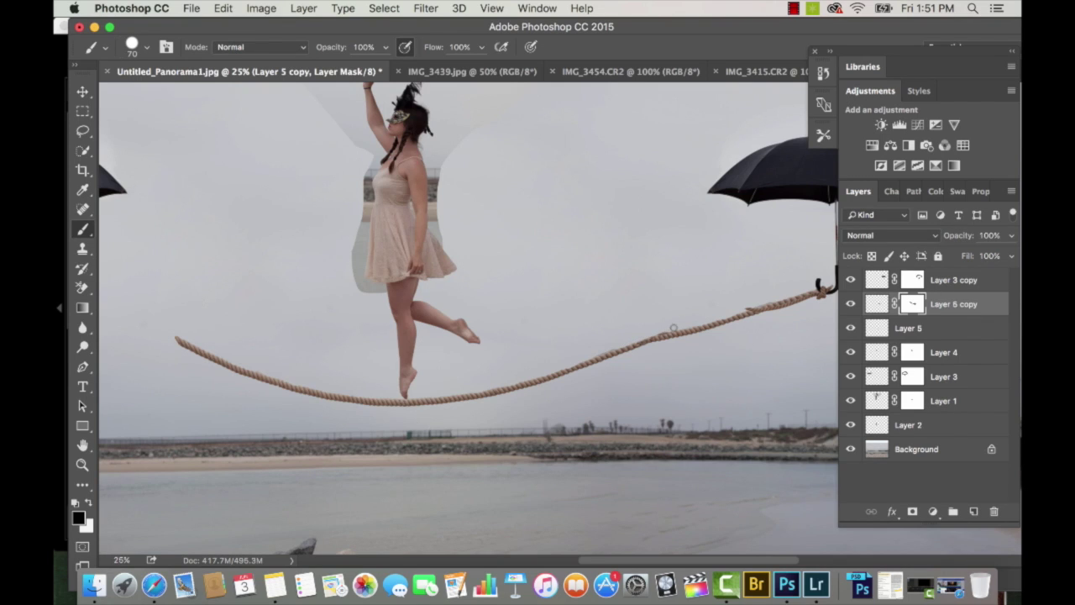
key("super+c")
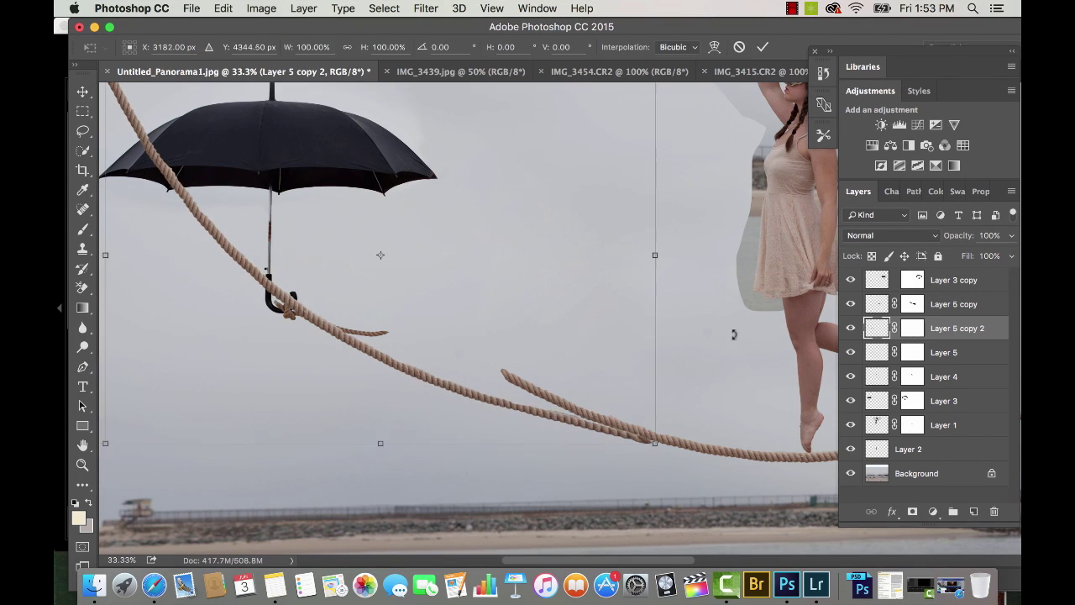
Join the second rope copy to the left umbrella's handle and mask out the stray rope ends, including on Layer 3.
key("Return")
scroll(571, 372, "up", 3)
scroll(571, 372, "left", 3)
scroll(557, 470, "right", 5)
key("alt+bracketleft")
key("x")
left_click(912, 400)
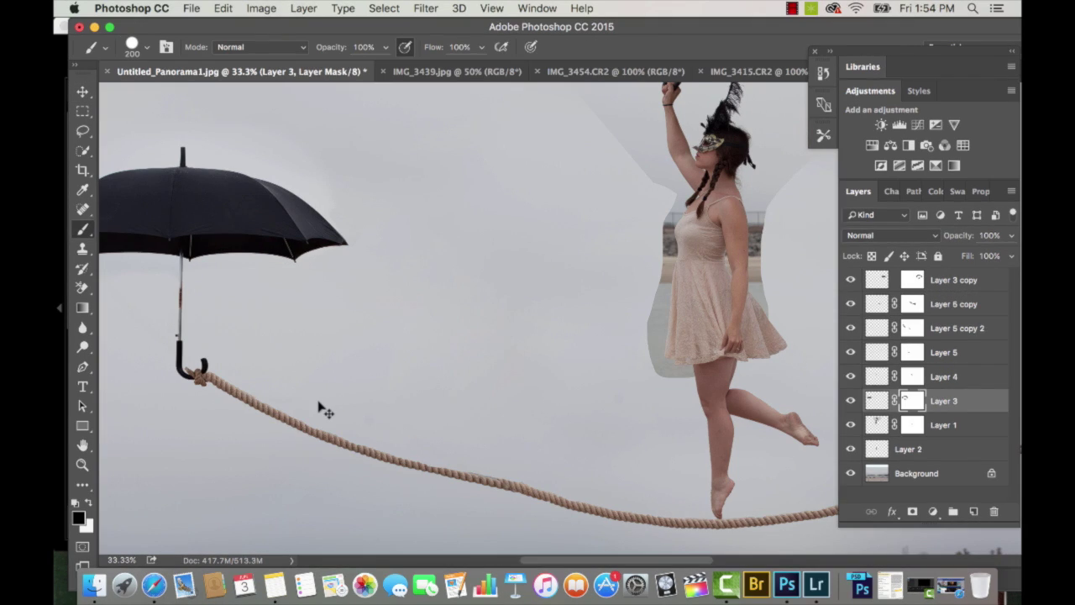
key("super+0")
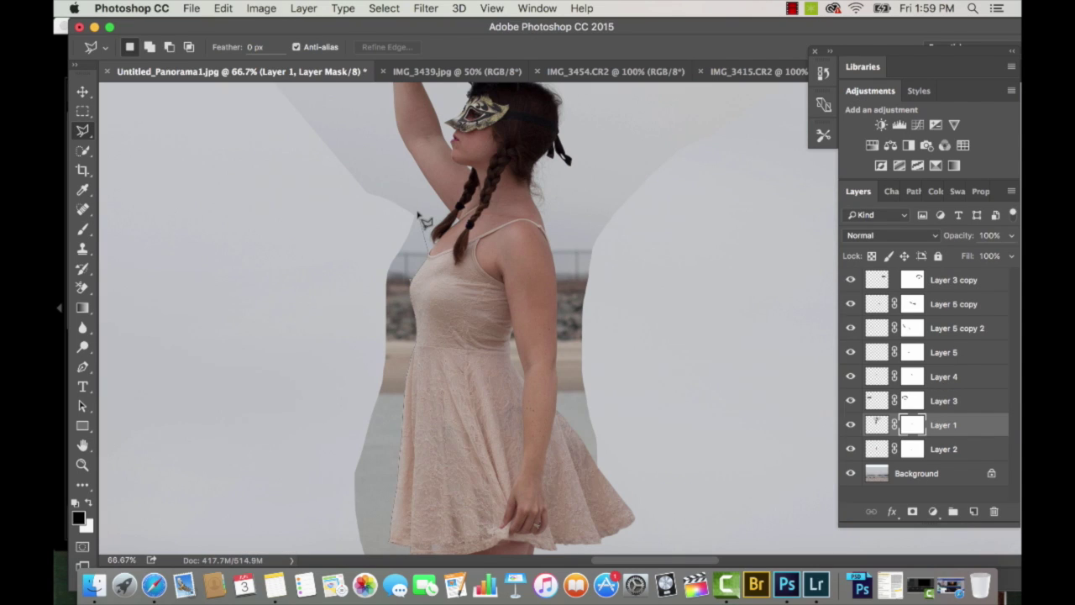
Select the leftover background in front of the dress and mask it out on Layer 1 with a 600 px brush at 0% hardness.
left_click(416, 215)
left_click(291, 477)
double_click(407, 520)
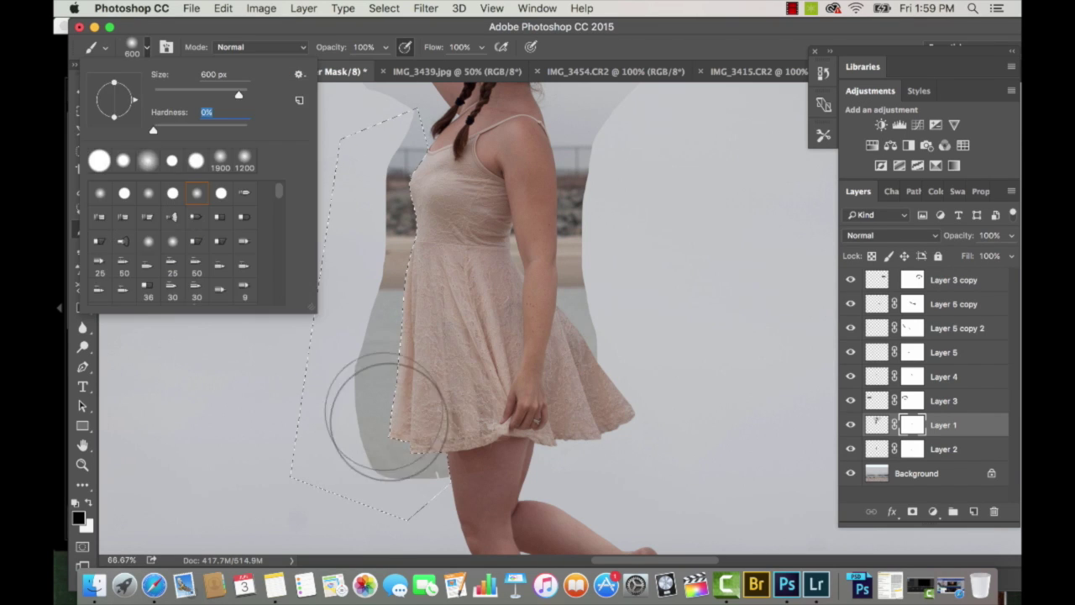
mouse_move(386, 418)
left_mouse_down()
mouse_move(418, 493)
mouse_move(408, 263)
mouse_move(384, 384)
mouse_move(428, 253)
left_mouse_up()
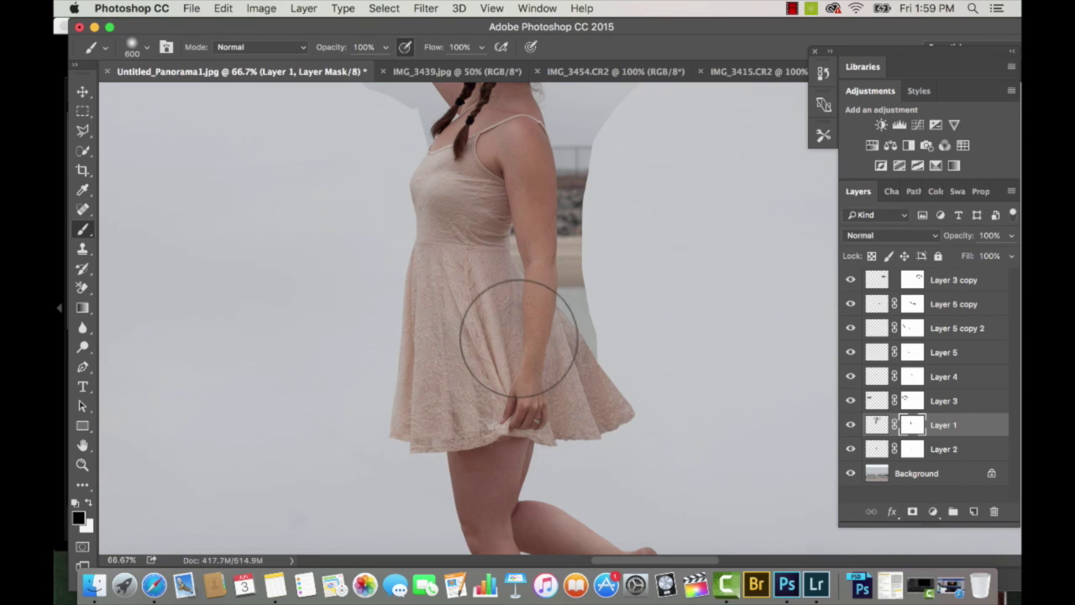
key("super+d")
Select the leftover background behind the woman's arm and back with the Polygonal Lasso and mask it out on Layer 1.
mouse_move(518, 281)
left_mouse_down()
mouse_move(518, 214)
mouse_move(513, 355)
left_mouse_up()
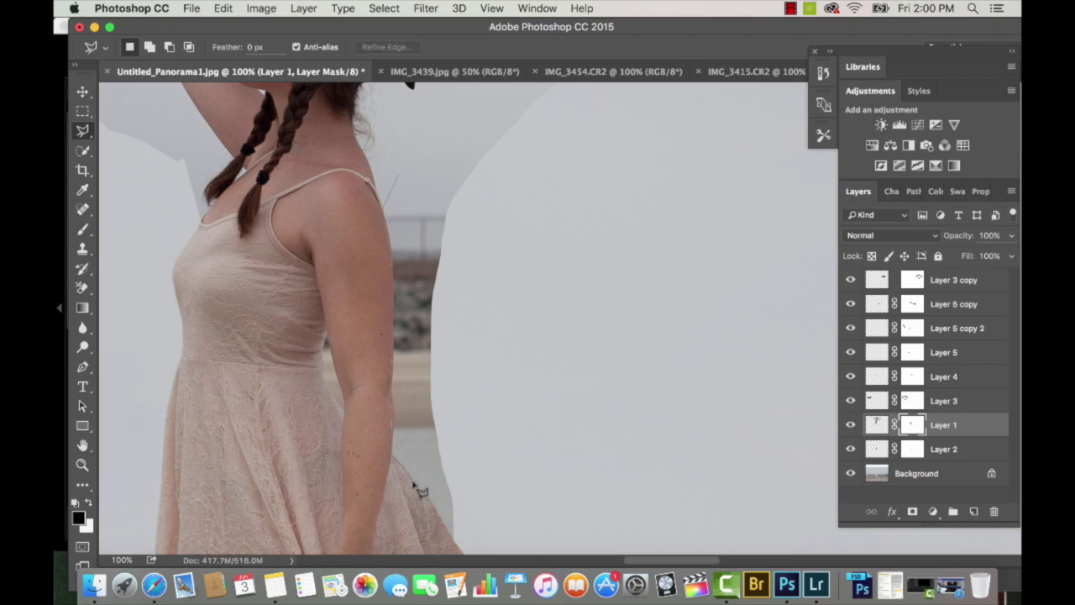
left_click(460, 544)
double_click(507, 180)
key("b")
mouse_move(466, 214)
left_mouse_down()
mouse_move(396, 236)
mouse_move(433, 258)
mouse_move(440, 322)
mouse_move(388, 475)
mouse_move(448, 449)
mouse_move(431, 486)
mouse_move(479, 457)
mouse_move(413, 220)
mouse_move(416, 281)
left_mouse_up()
key("ctrl+d")
Select the background gap between the woman's arm and waist with the freehand Lasso and mask it out.
mouse_move(499, 294)
left_mouse_down()
mouse_move(499, 197)
mouse_move(568, 264)
left_mouse_up()
left_click_drag(83, 130, 145, 138)
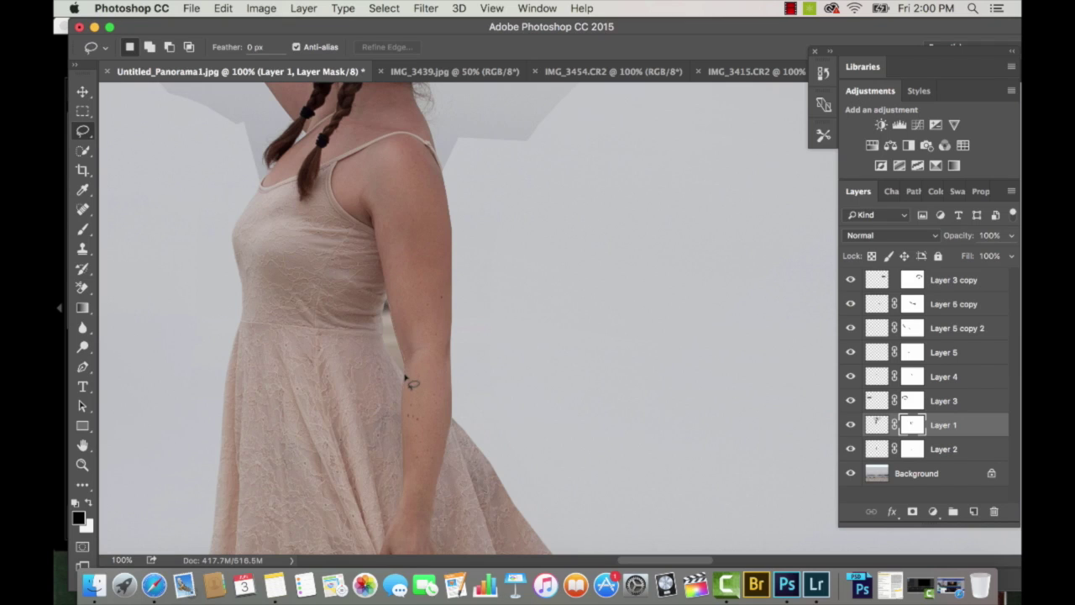
mouse_move(382, 313)
left_mouse_down()
mouse_move(392, 300)
mouse_move(403, 317)
mouse_move(397, 383)
left_mouse_up()
key("b")
key("super+d")
Blend away the sky edge beside the raised arm on Layer 1's mask with a larger soft brush, undoing the last dab.
key("super+minus")
key("super+minus")
key("super+minus")
key("]")
left_click_drag(363, 204, 396, 243)
left_click(405, 268)
key("super+z")
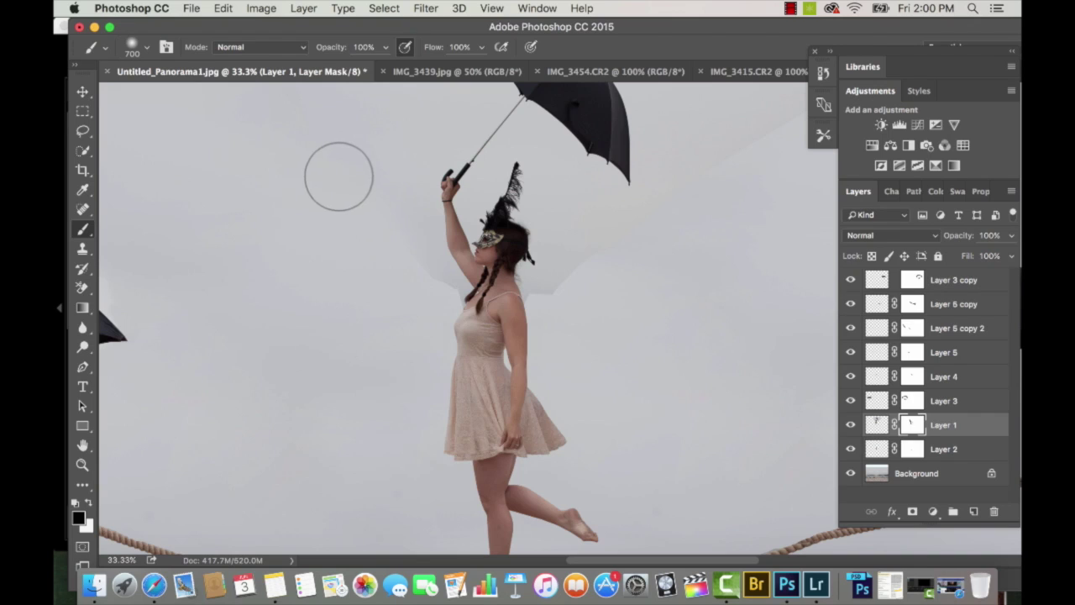
Reduce the mask brush to 40 px for the sky edge between the woman's raised arm and chest.
key("bracketleft")
key("bracketleft")
key("bracketleft")
key("bracketleft")
key("bracketleft")
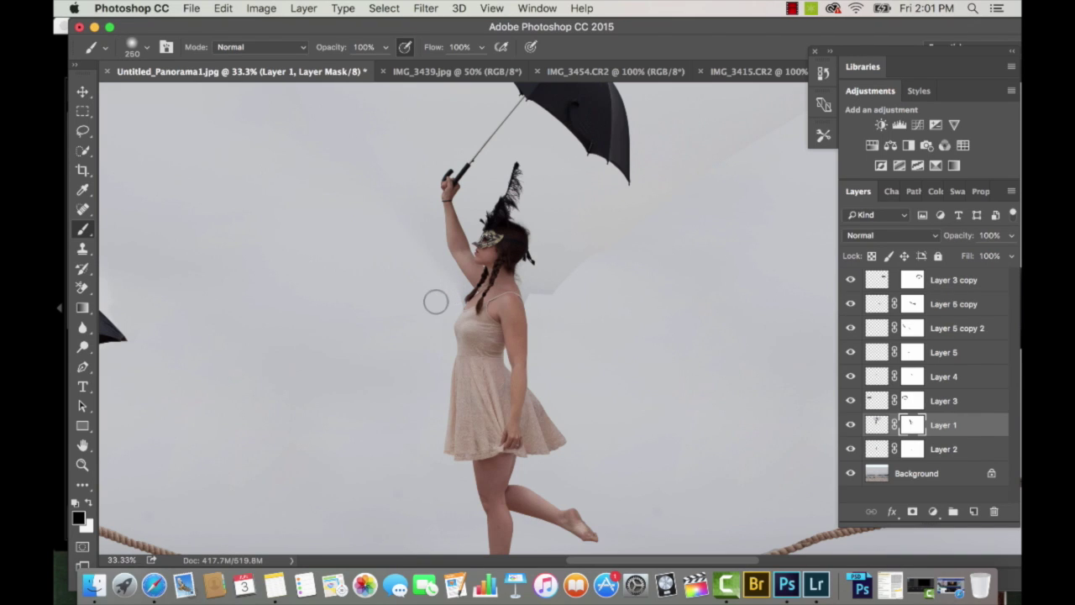
key("super+equal")
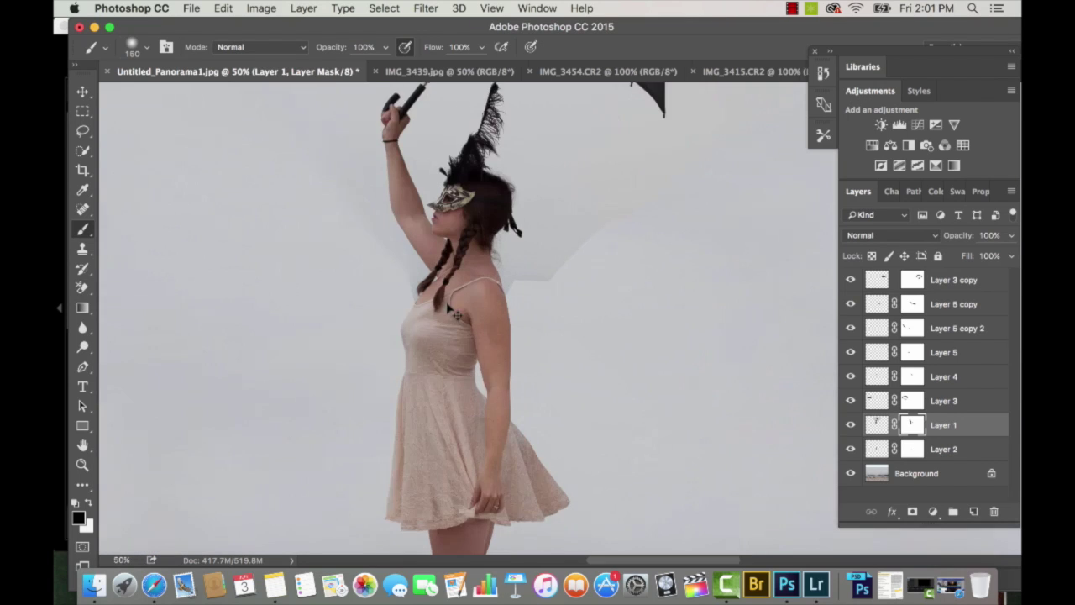
key("bracketleft")
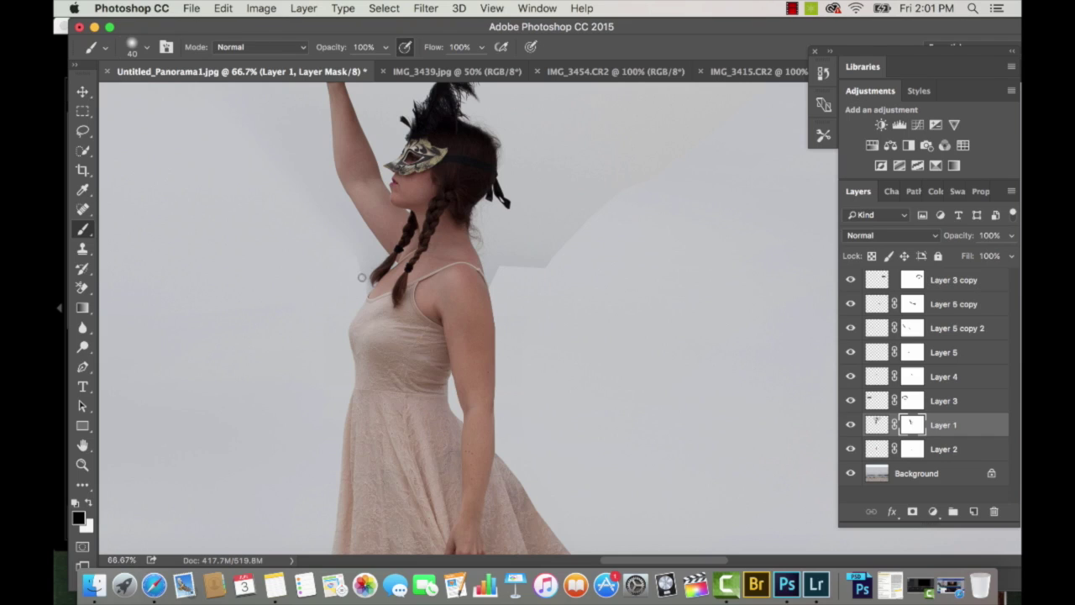
Mask out the leftover sky behind the woman's neck and beneath her umbrella on Layer 1, enlarging the soft brush up to 600 px.
key("bracketright")
key("bracketright")
key("bracketright")
key("bracketright")
key("bracketright")
key("bracketright")
key("bracketright")
key("bracketright")
key("bracketright")
key("bracketright")
mouse_move(506, 273)
left_mouse_down()
mouse_move(537, 279)
mouse_move(509, 257)
mouse_move(556, 244)
mouse_move(556, 286)
mouse_move(536, 264)
left_mouse_up()
key("x")
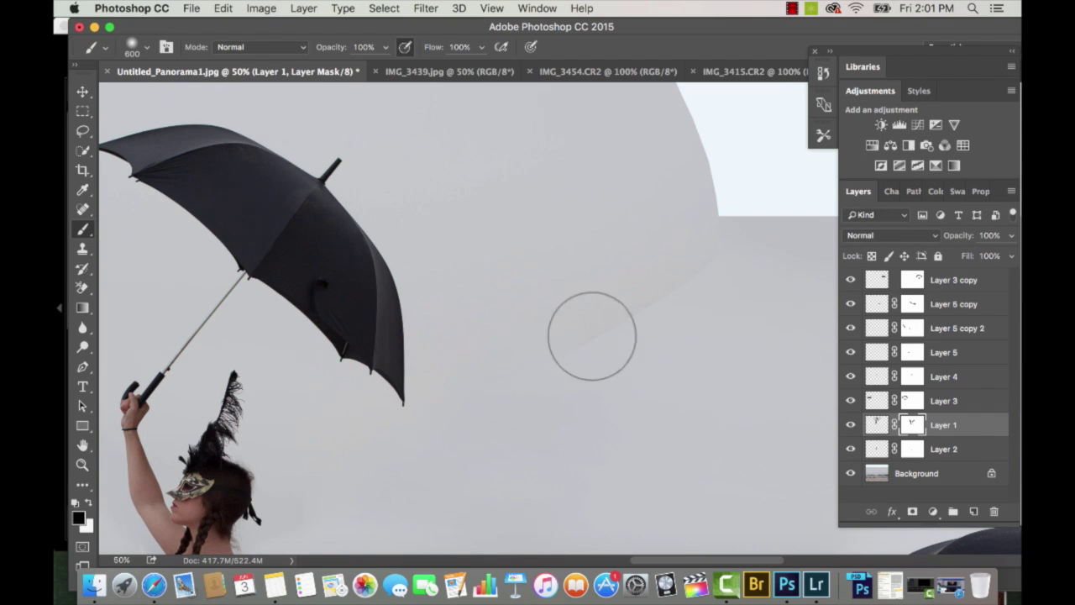
key("x")
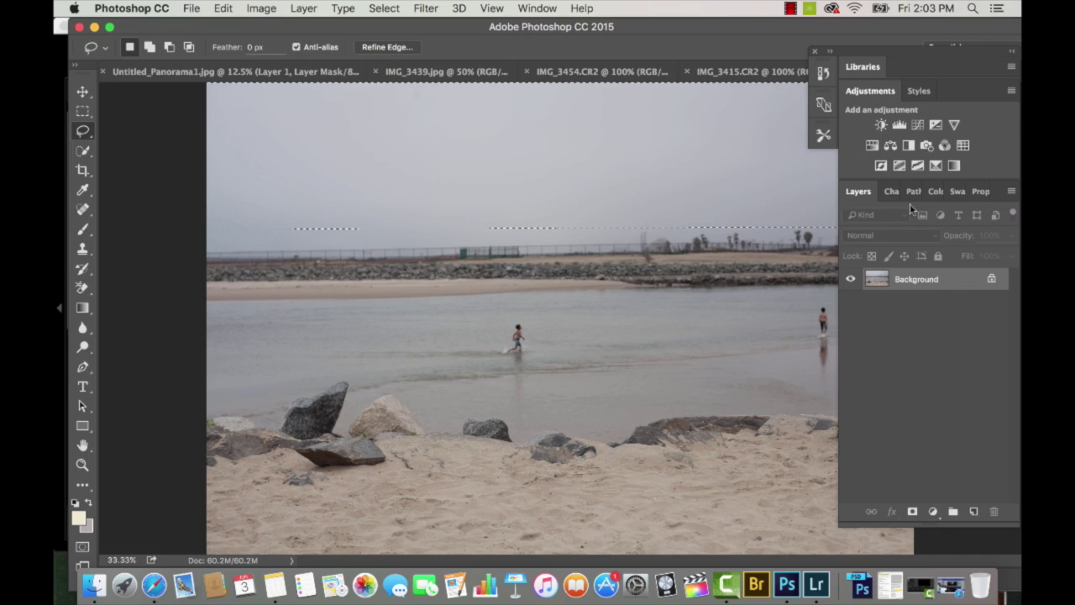
Close the IMG_3435.CR2 source photo and return to the panorama composite.
key("super+z")
left_click_drag(775, 30, 649, 28)
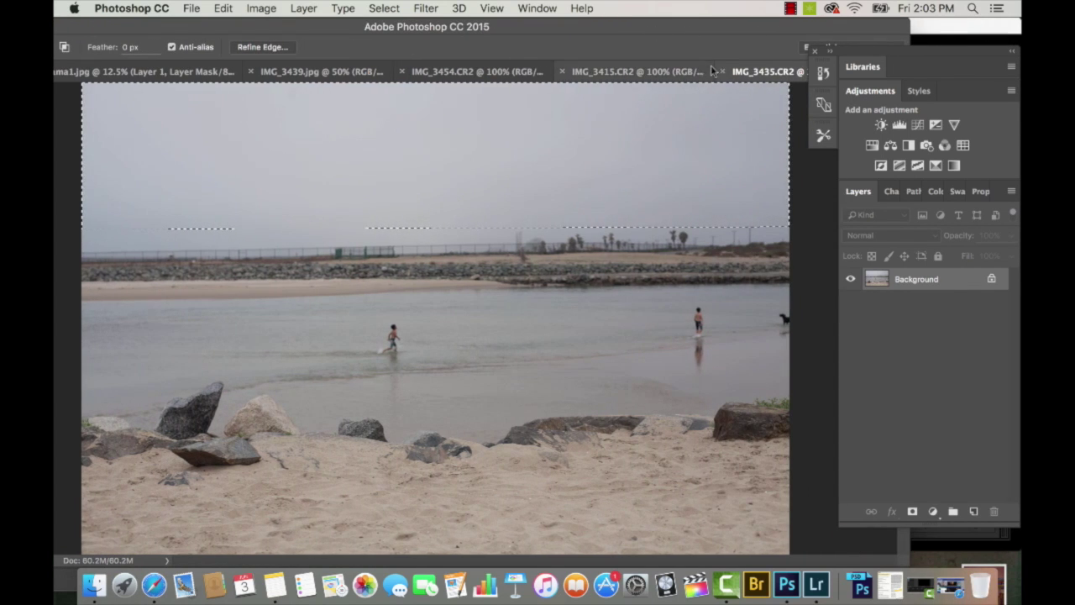
key("super+w")
left_click(517, 221)
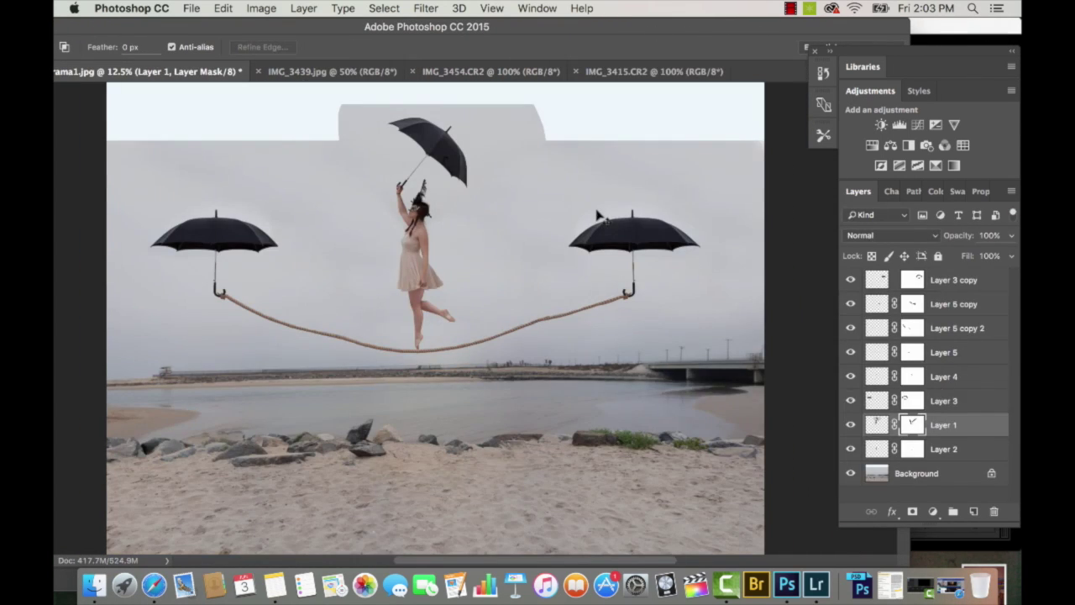
Copy a strip of sky onto a new layer, move it to the top of the panorama and stretch its height to about 164%.
key("ctrl+j")
key("v")
left_click_drag(550, 296, 379, 80)
key("ctrl+t")
left_click_drag(423, 140, 535, 165)
left_click_drag(535, 124, 902, 115)
left_click_drag(492, 165, 493, 219)
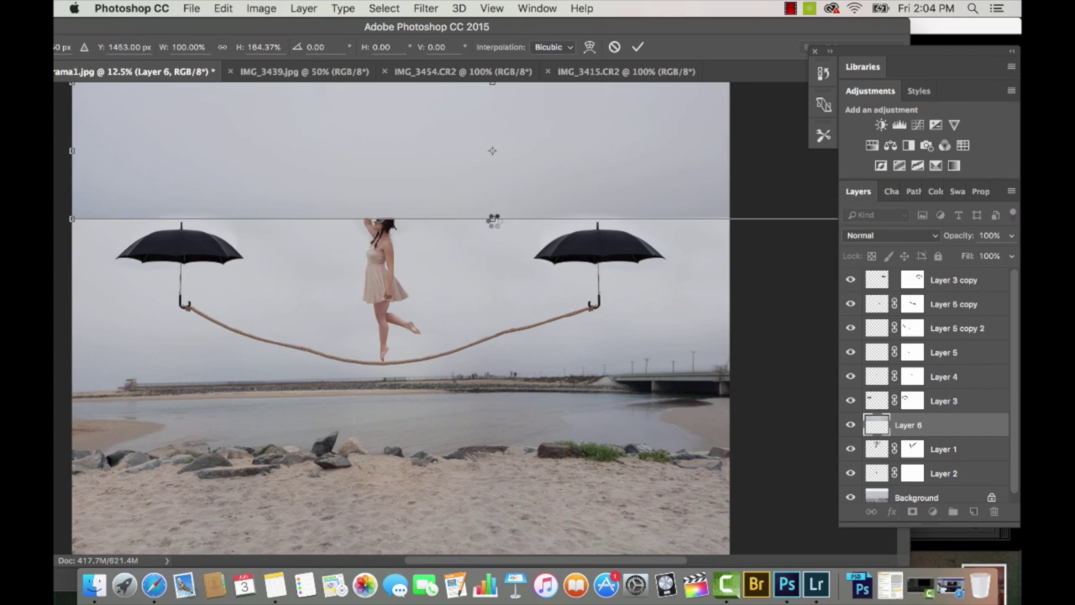
key("Return")
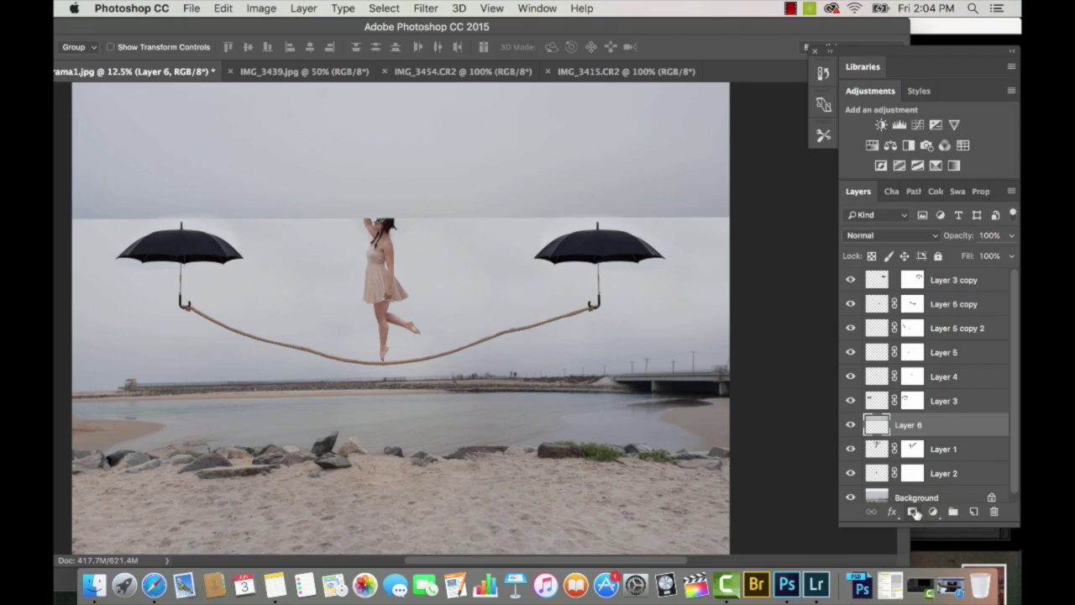
Add a mask to Layer 6 and paint with a soft 1700 px brush, reduced for the bright seam above the woman's umbrella, to blend the skies.
left_click(912, 511)
key("b")
mouse_move(353, 205)
left_mouse_down()
mouse_move(432, 216)
mouse_move(495, 152)
mouse_move(476, 149)
mouse_move(531, 182)
mouse_move(534, 173)
mouse_move(475, 141)
mouse_move(546, 180)
left_mouse_up()
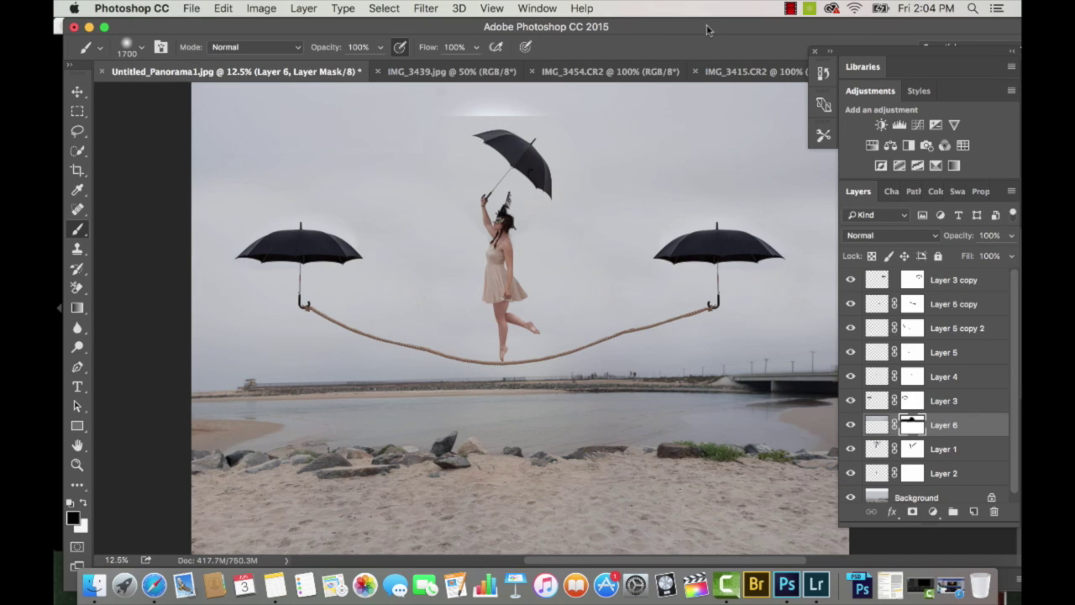
left_click_drag(706, 31, 614, 32)
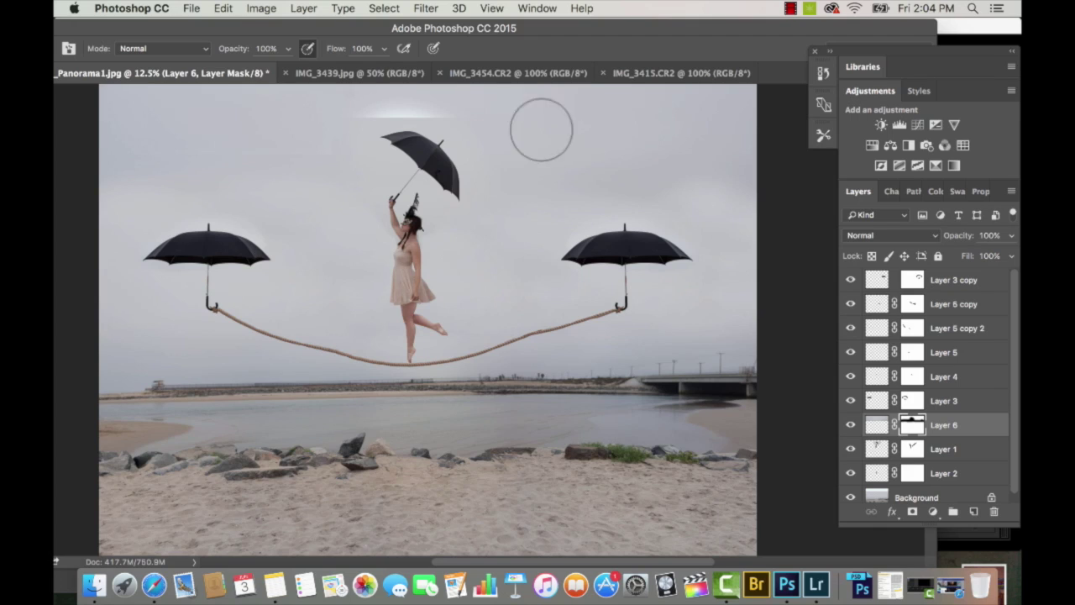
key("bracketleft")
key("bracketleft")
key("bracketleft")
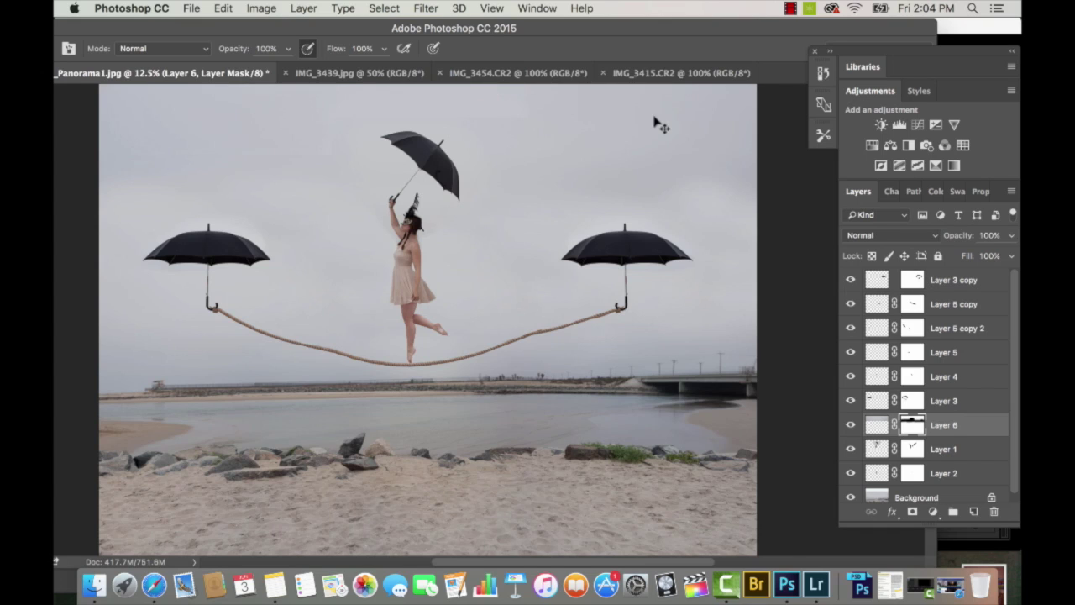
Isolate Layer 6 and show the umbrella, rope and woman layers again one after another to review the composite.
left_click(850, 425, "alt")
left_click(851, 401)
left_click_drag(850, 377, 848, 288)
left_click(851, 448)
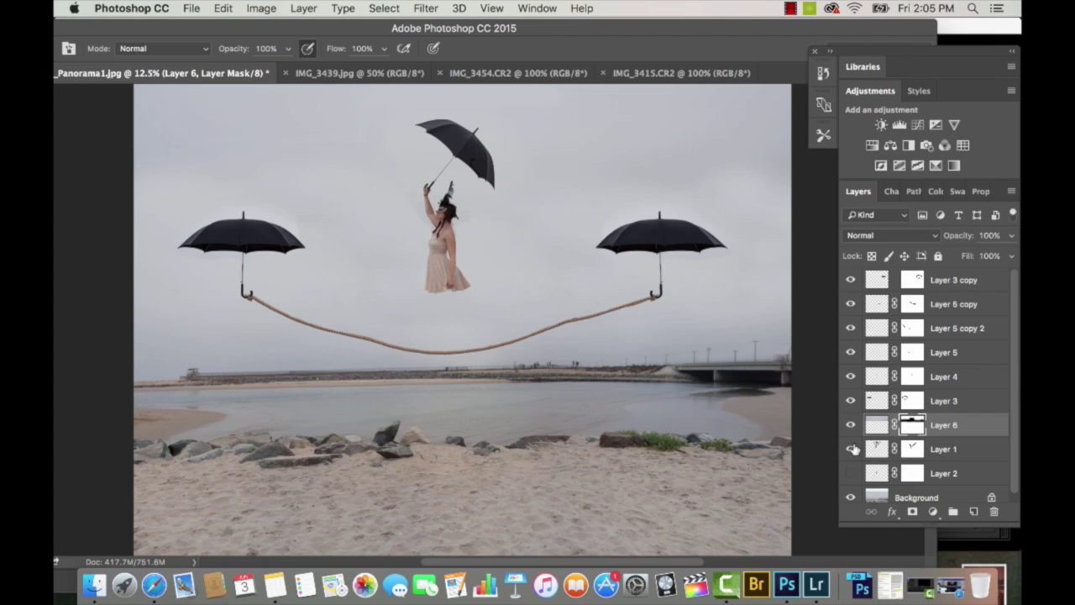
left_click(850, 474)
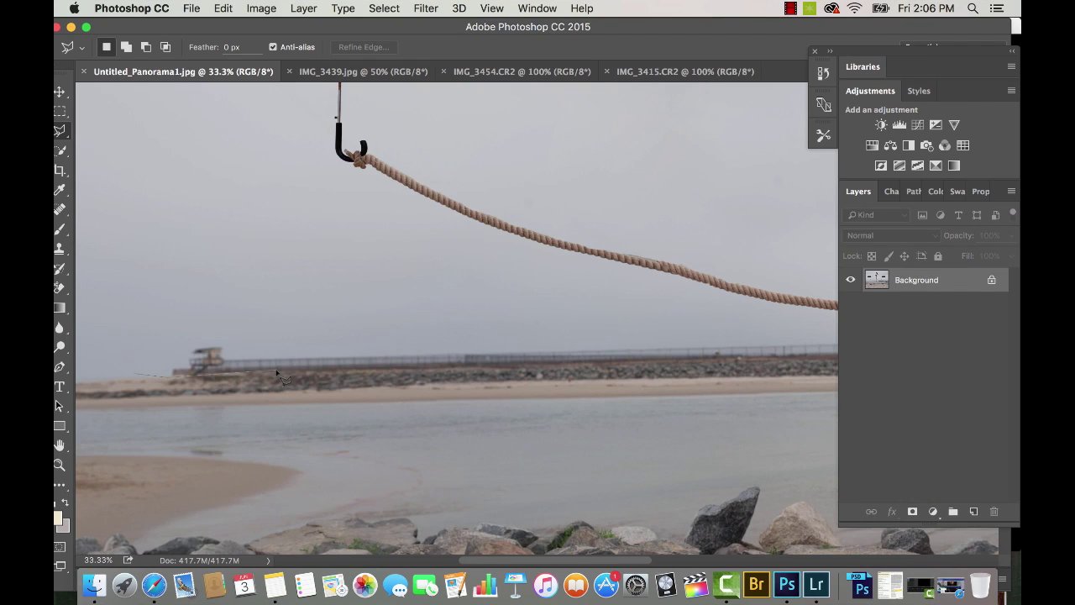
Outline the hut, fence and buildings above the far rock jetty, with a band of sky, using the Polygonal Lasso.
scroll(282, 378, "right", 6)
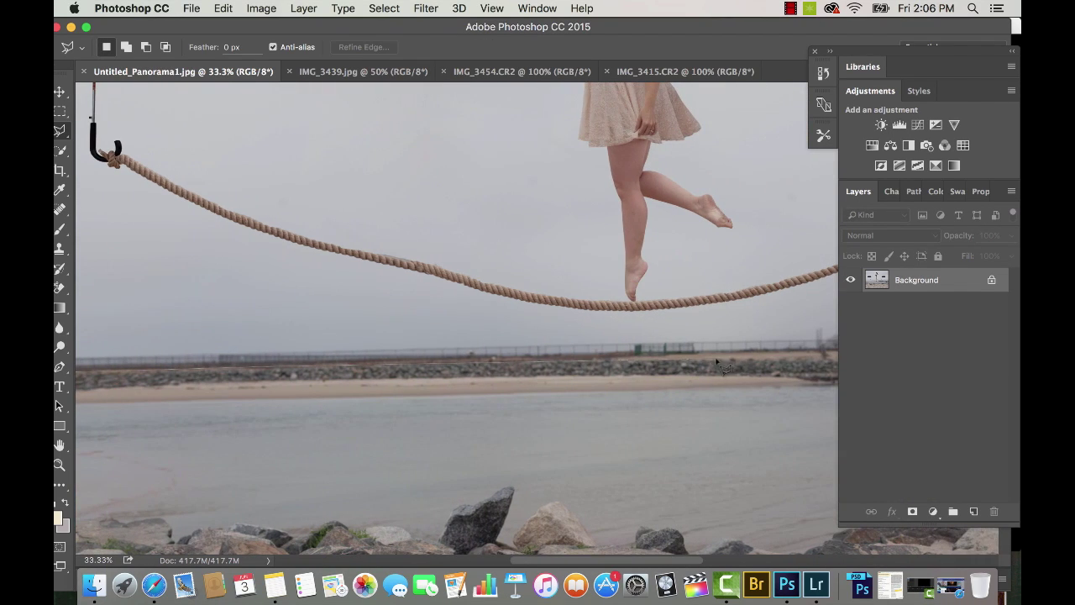
scroll(781, 358, "right", 7)
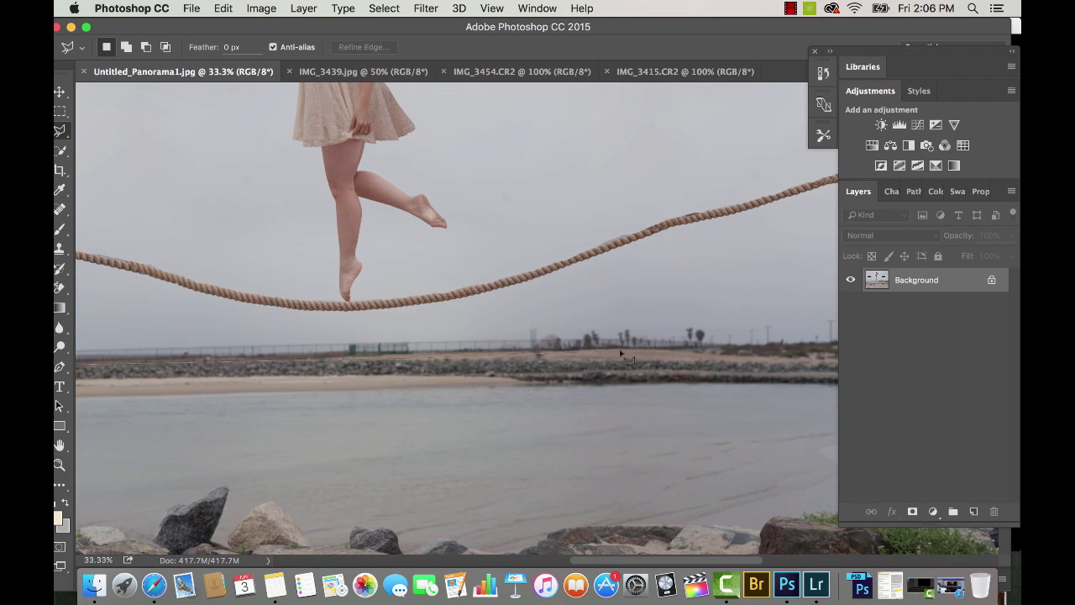
left_click(695, 296)
left_click(501, 317)
key("super+minus")
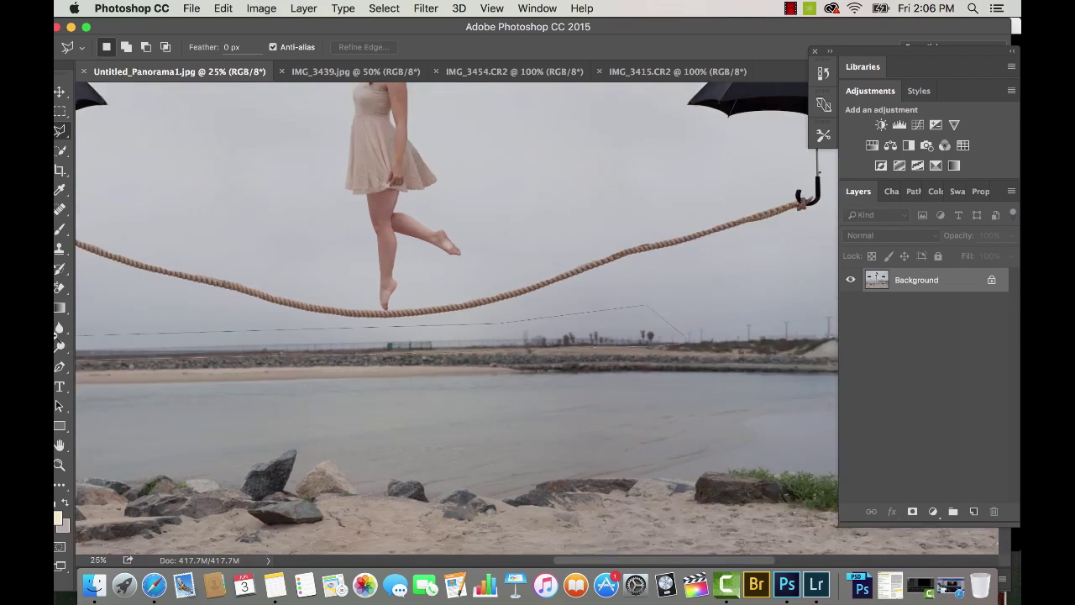
key("super+minus")
scroll(198, 328, "left", 3)
left_click(137, 328)
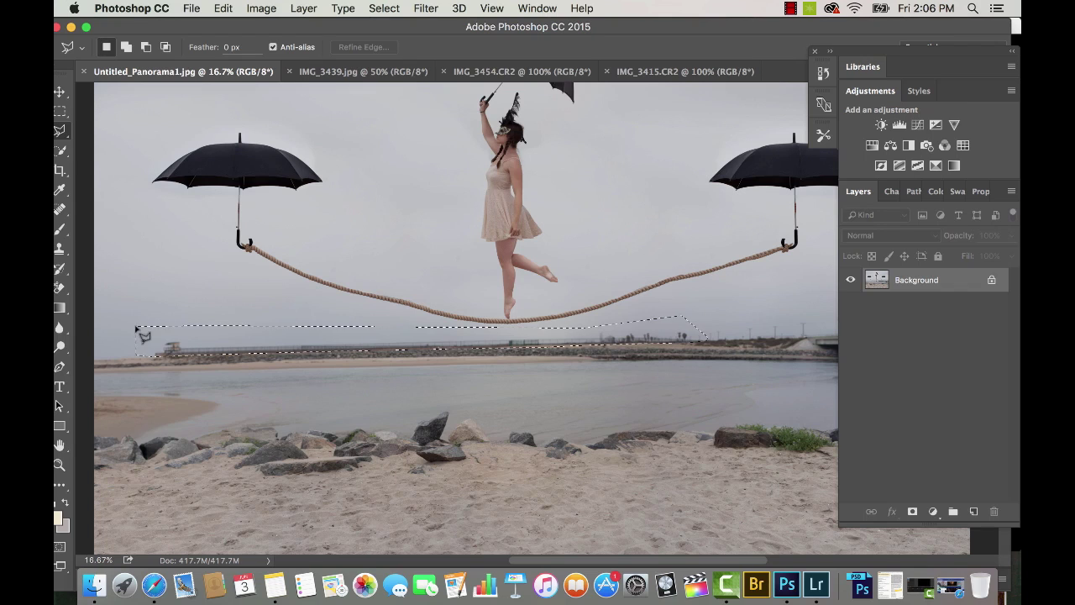
Feather the selection slightly with Refine Edge, clone sky over the hut, fence and buildings using a 600 px Clone Stamp, and deselect.
left_click(343, 49)
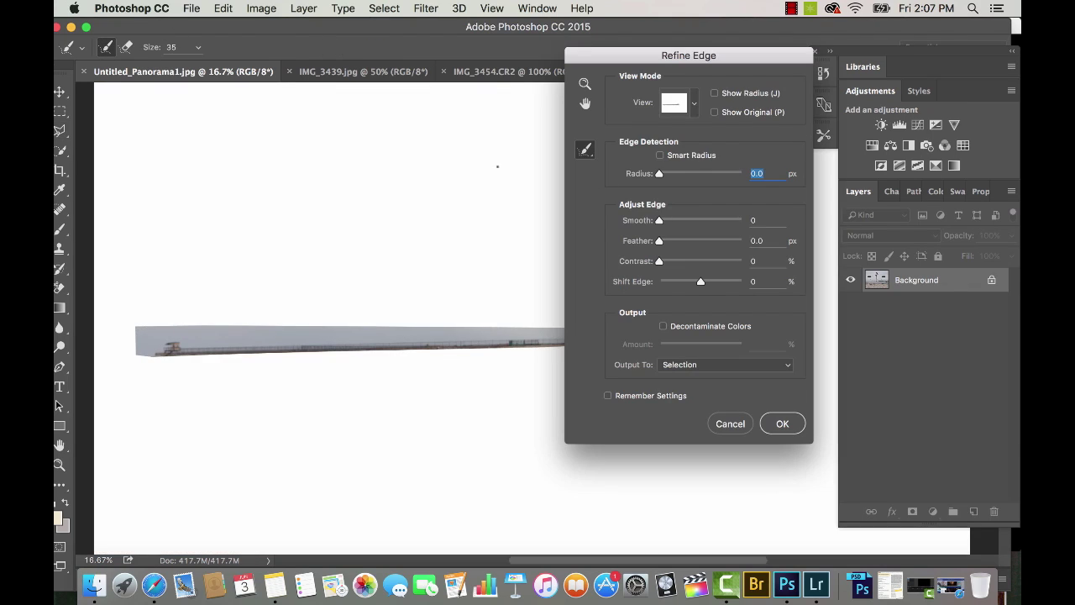
left_click_drag(666, 243, 670, 243)
key("Return")
key("s")
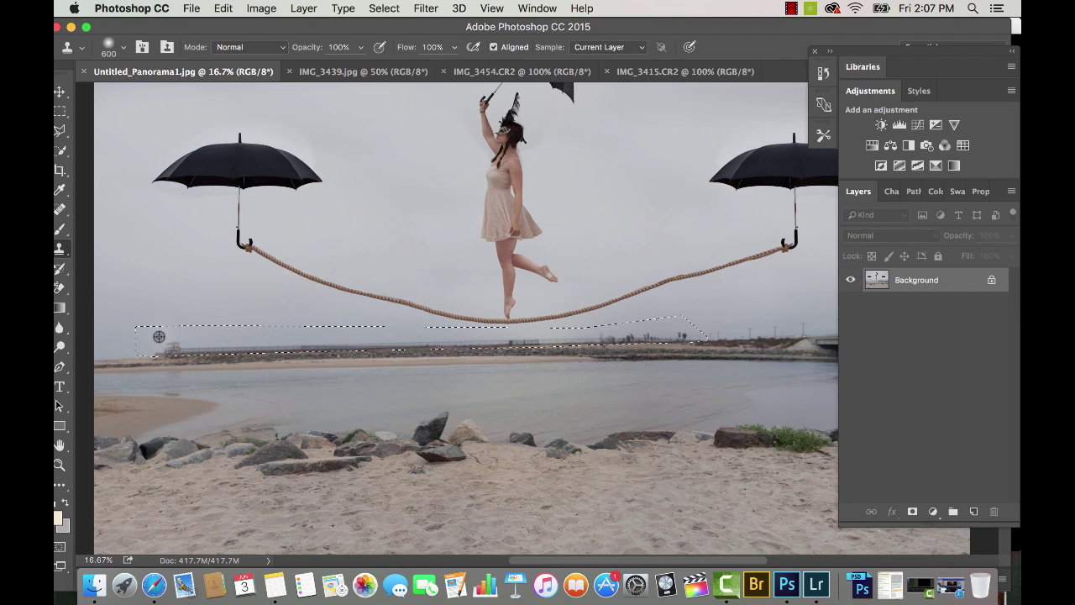
mouse_move(158, 347)
left_mouse_down()
mouse_move(195, 345)
mouse_move(165, 346)
mouse_move(350, 339)
mouse_move(441, 352)
mouse_move(453, 334)
mouse_move(509, 345)
mouse_move(707, 318)
mouse_move(653, 333)
mouse_move(705, 334)
left_mouse_up()
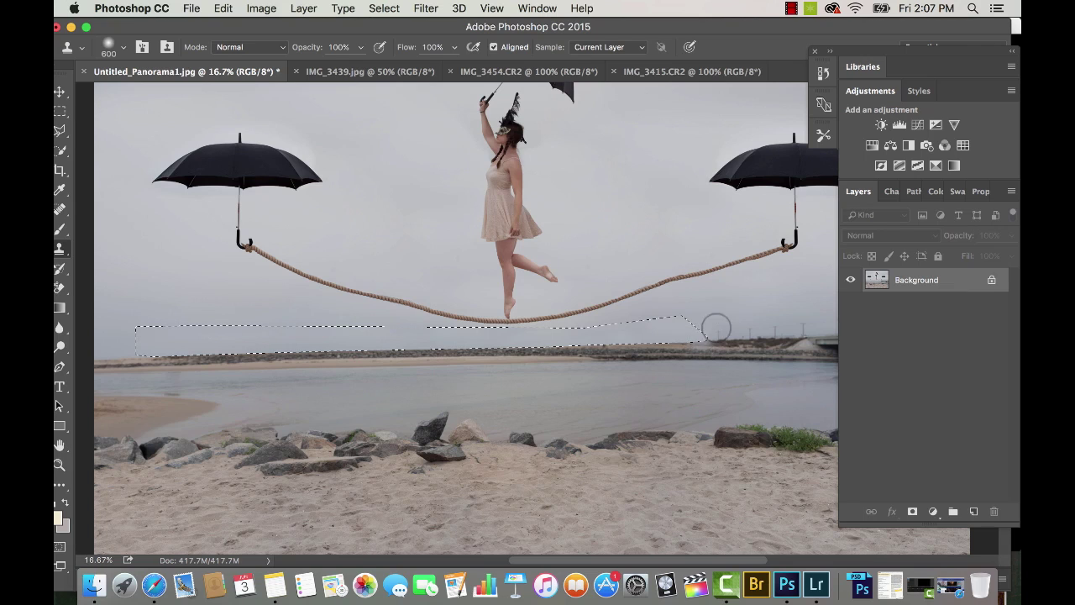
key("super+d")
Try cloning sky over the area between the rope and the jetty with a 400 px Clone Stamp, and undo the stroke.
scroll(723, 312, "up", 2)
key("bracketleft")
key("bracketleft")
left_click(691, 298, "alt")
left_click_drag(630, 318, 529, 334)
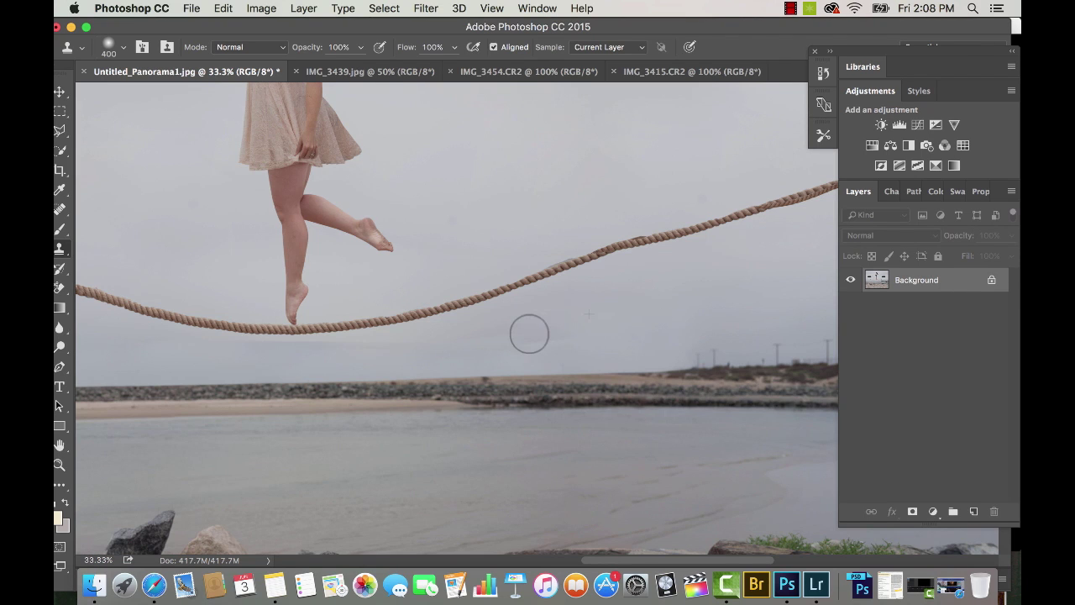
key("super+z")
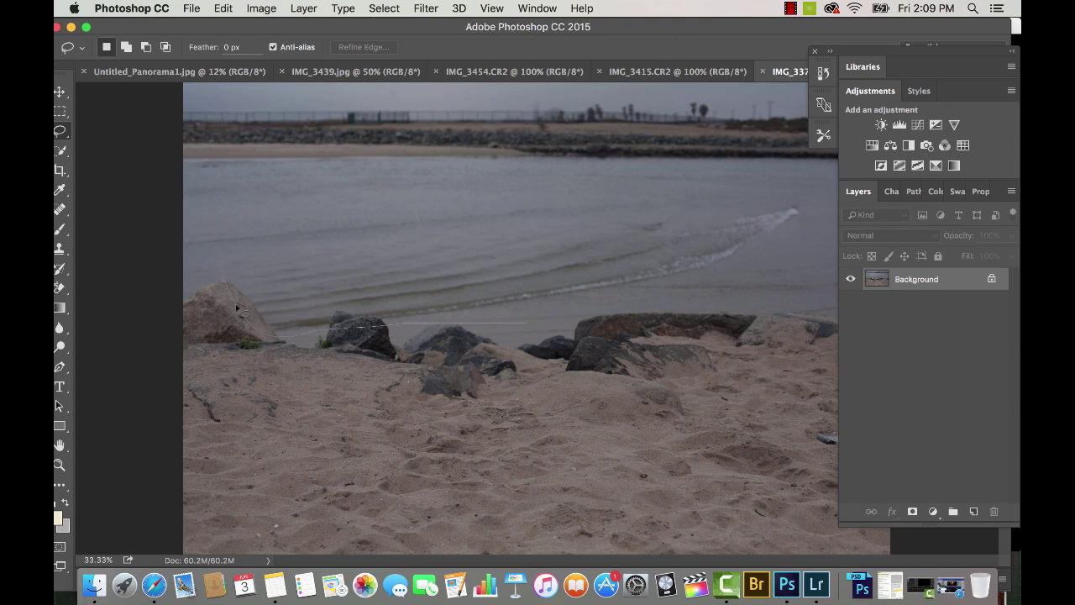
Lasso the rippling water with the small wave in the source beach photo, copy it and close that photo.
left_click_drag(703, 309, 693, 310)
key("super+c")
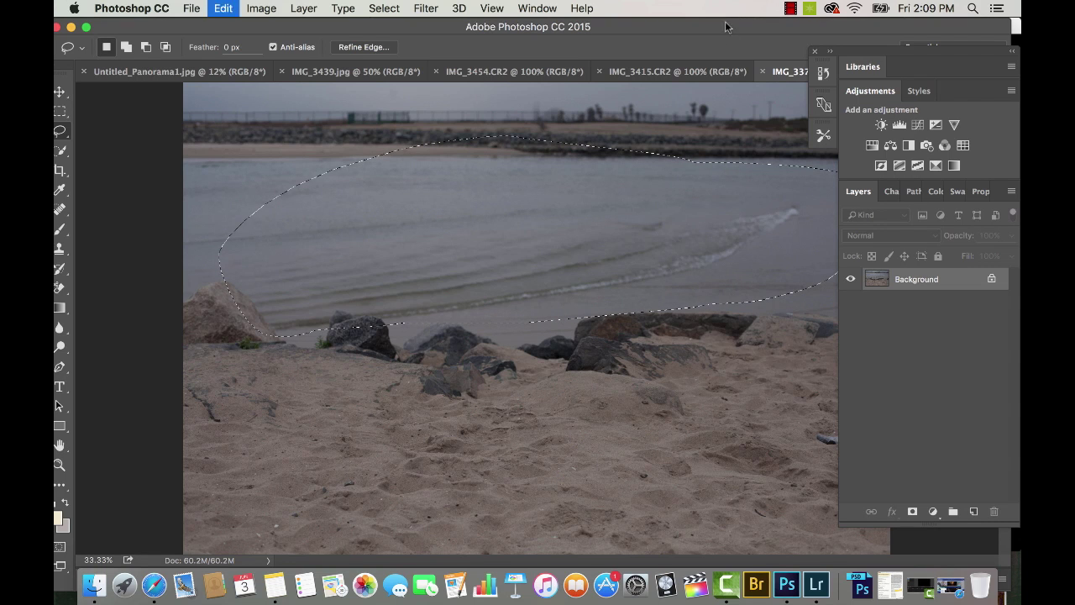
left_click(764, 72)
left_click(497, 220)
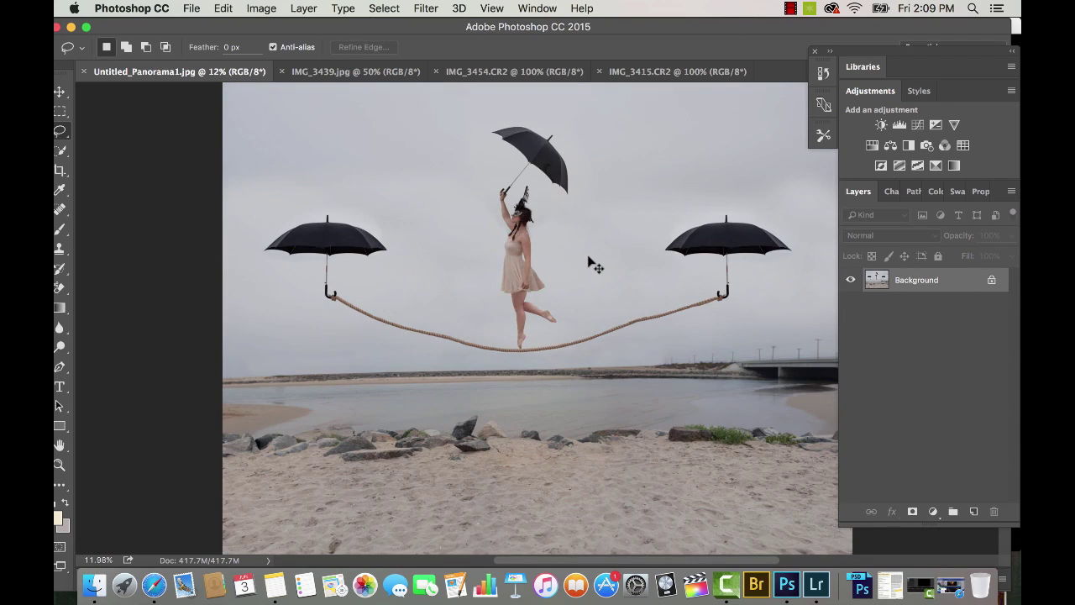
Paste the water patch into the panorama, place it on the water beneath the rope and brighten it with Curves.
key("super+v")
key("v")
left_click_drag(576, 311, 648, 374)
key("super+m")
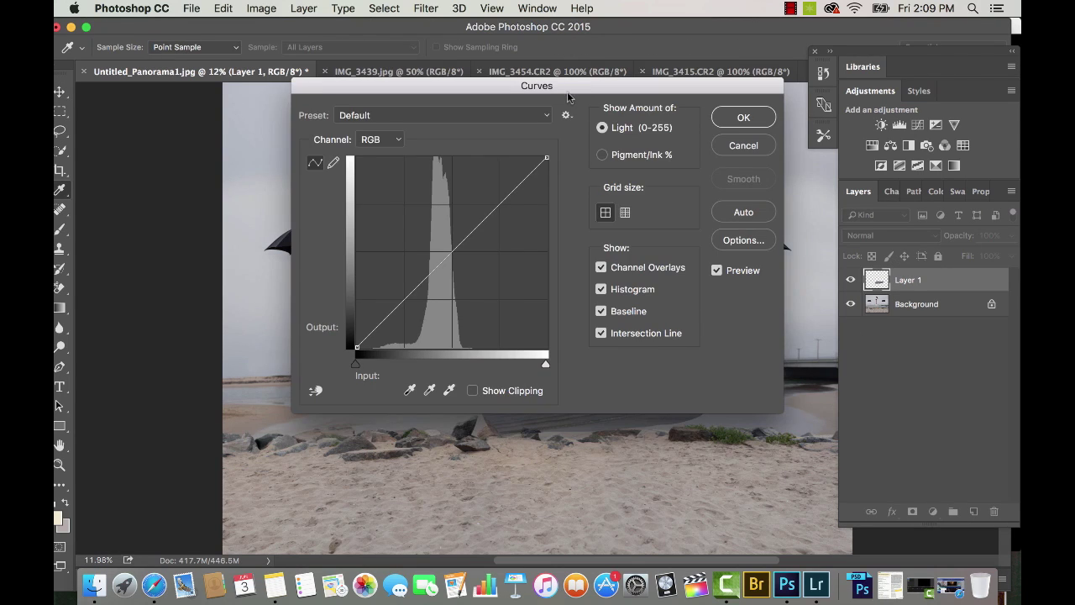
left_click_drag(570, 99, 531, 4)
left_click_drag(414, 182, 407, 184)
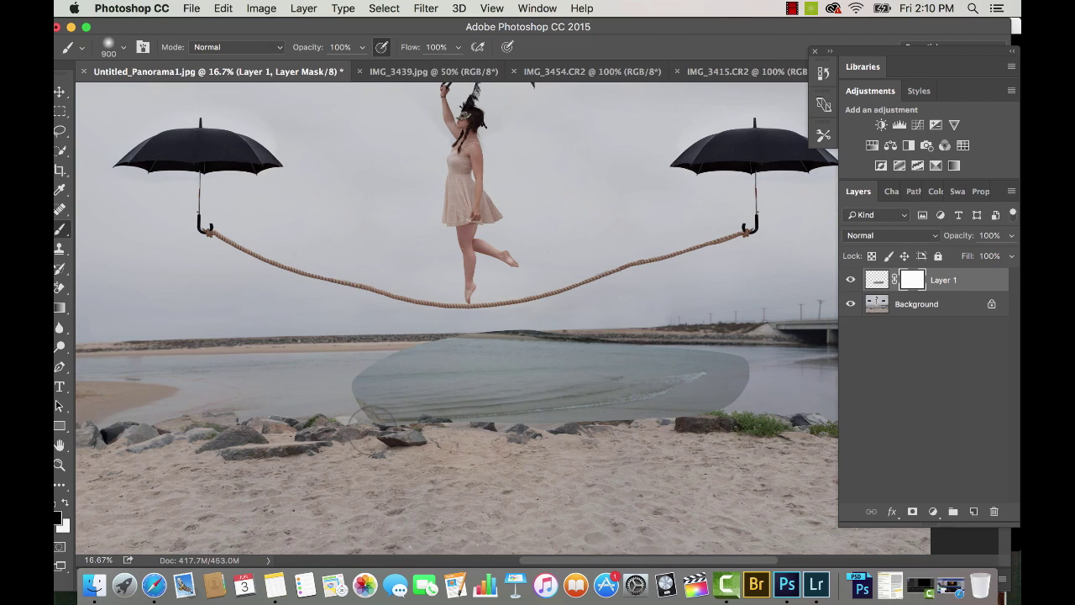
Blend the water patch's edges on Layer 1's mask with a 900 to 1100 px soft brush, and touch up the rocks at 45 px, undoing the last stroke.
mouse_move(364, 372)
left_mouse_down()
mouse_move(494, 337)
mouse_move(676, 338)
mouse_move(746, 351)
mouse_move(746, 379)
mouse_move(689, 424)
mouse_move(730, 394)
left_mouse_up()
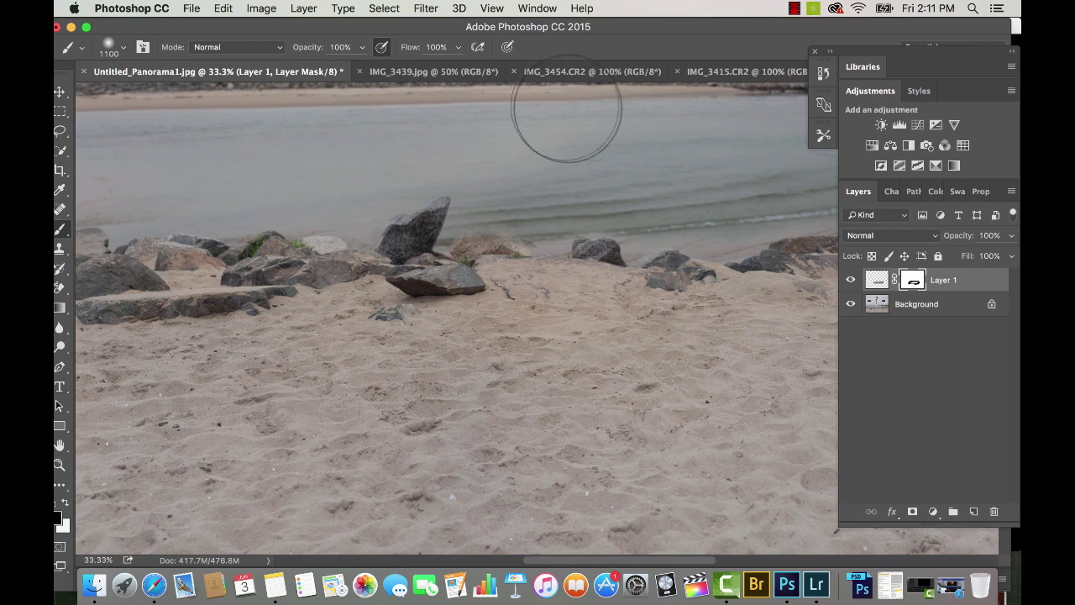
left_click_drag(560, 115, 481, 160)
key("bracketleft")
key("bracketleft")
key("bracketleft")
key("bracketleft")
key("bracketleft")
key("bracketleft")
key("bracketleft")
key("bracketleft")
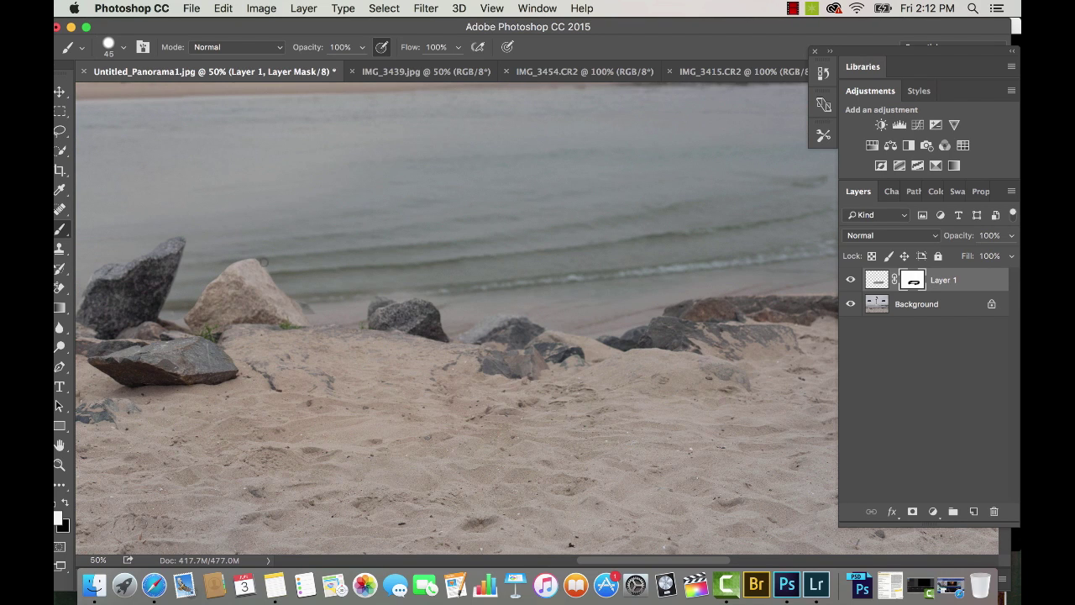
key("super+z")
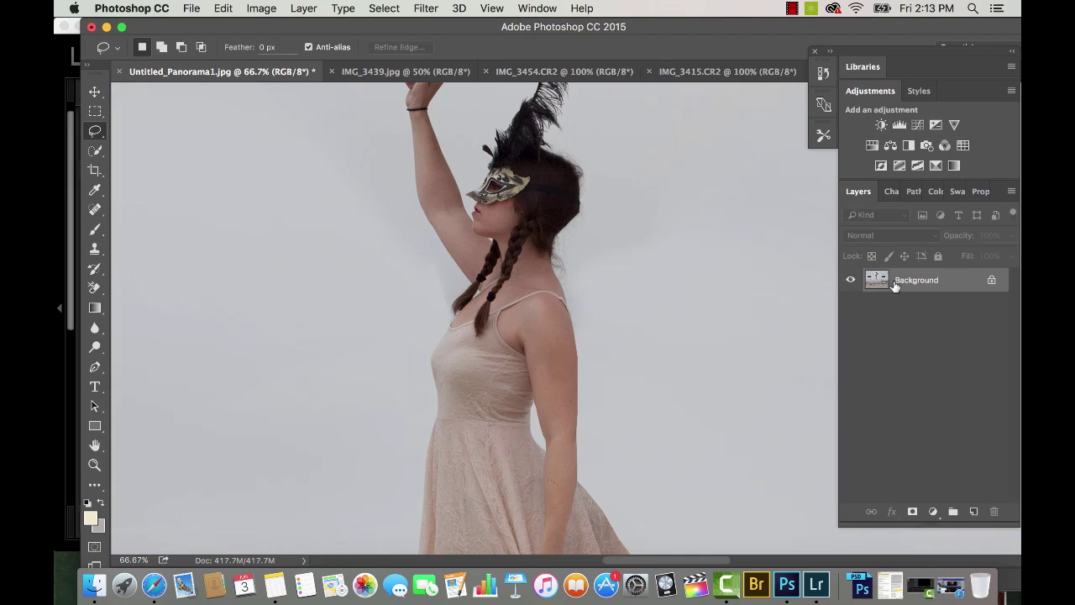
Duplicate the Background layer and reshape the woman's waist beside her lowered arm in Liquify with a 200 px brush.
left_click_drag(895, 286, 973, 511)
left_click(426, 8)
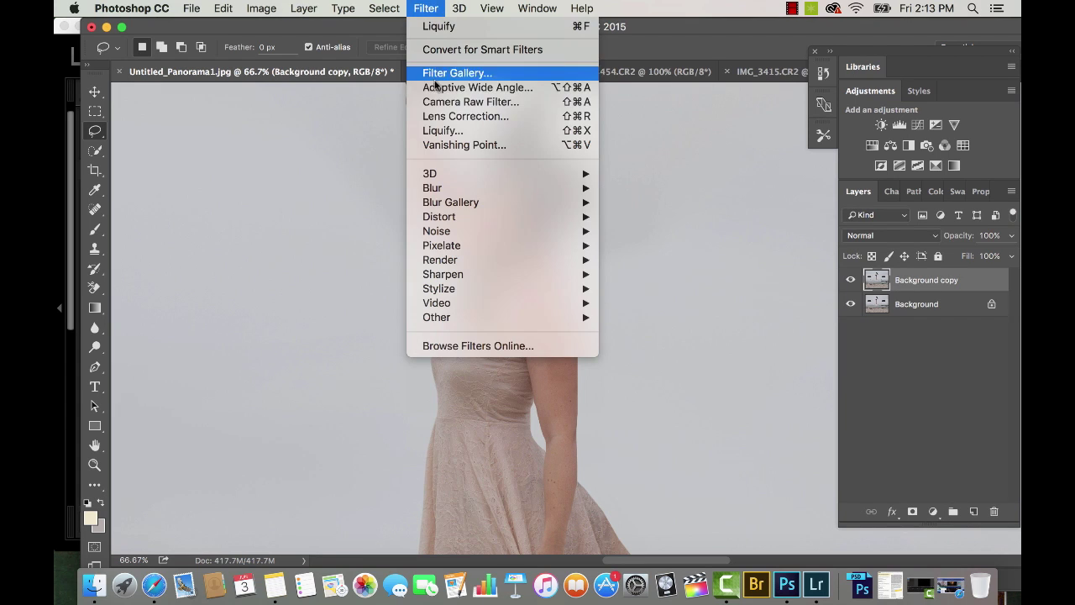
left_click(447, 130)
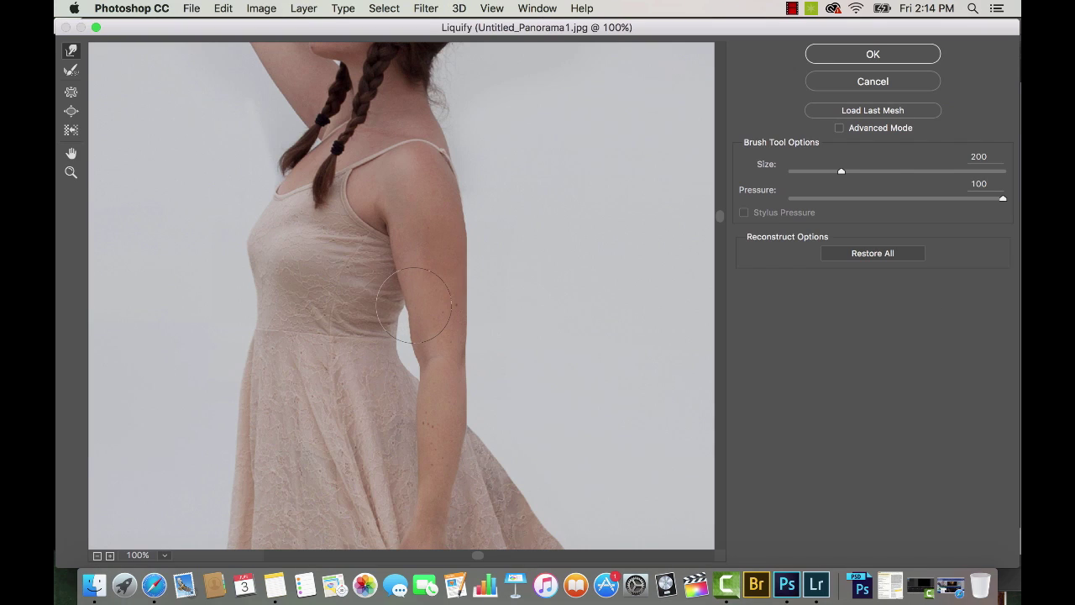
mouse_move(413, 339)
left_mouse_down()
mouse_move(412, 289)
mouse_move(424, 298)
mouse_move(394, 250)
left_mouse_up()
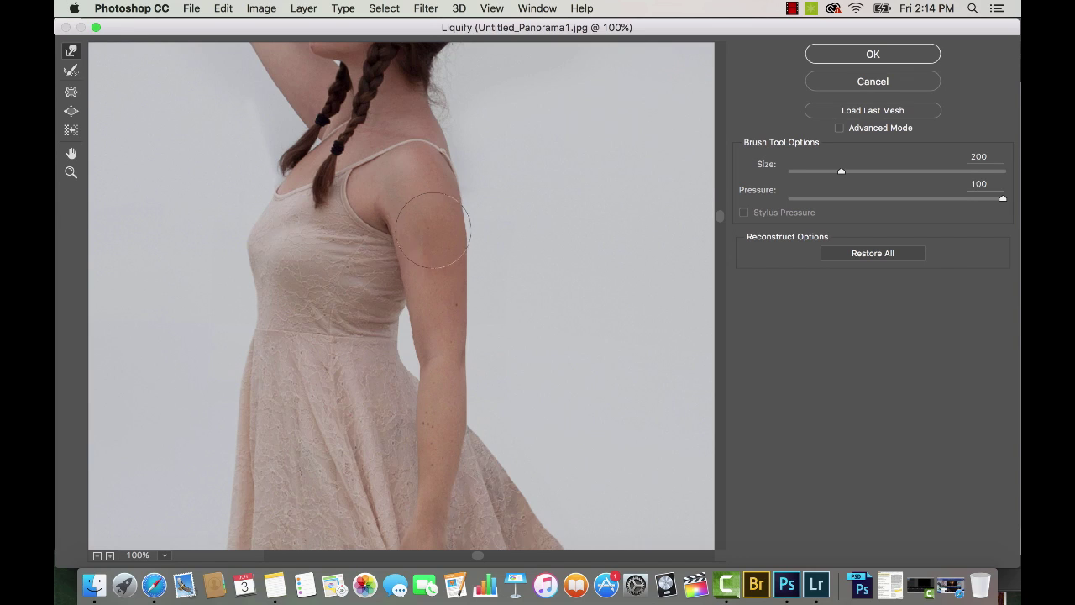
Reduce the Liquify brush to 175 px and round out the back of the woman's hair, undoing the first push.
scroll(437, 243, "up", 5)
key("bracketleft")
left_click_drag(478, 288, 511, 293)
key("super+z")
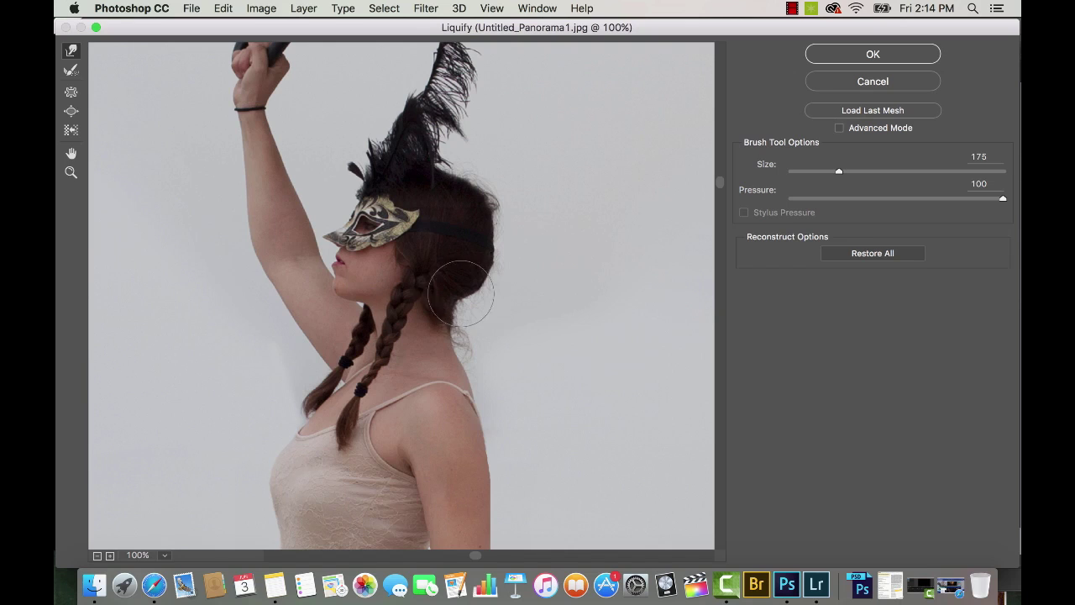
left_click_drag(489, 239, 492, 237)
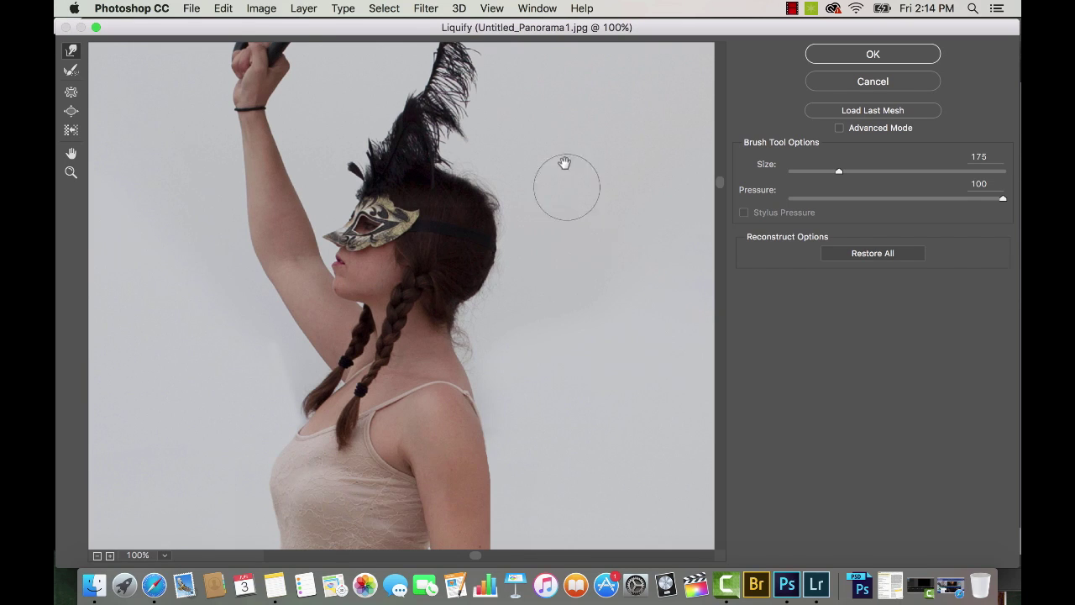
Try pushing the mask's feather outward with a 500 px Liquify brush, undo that push and apply the Liquify edits.
left_click_drag(562, 172, 573, 338)
key("bracketright")
key("bracketright")
key("bracketright")
key("bracketright")
key("bracketright")
key("bracketright")
key("bracketright")
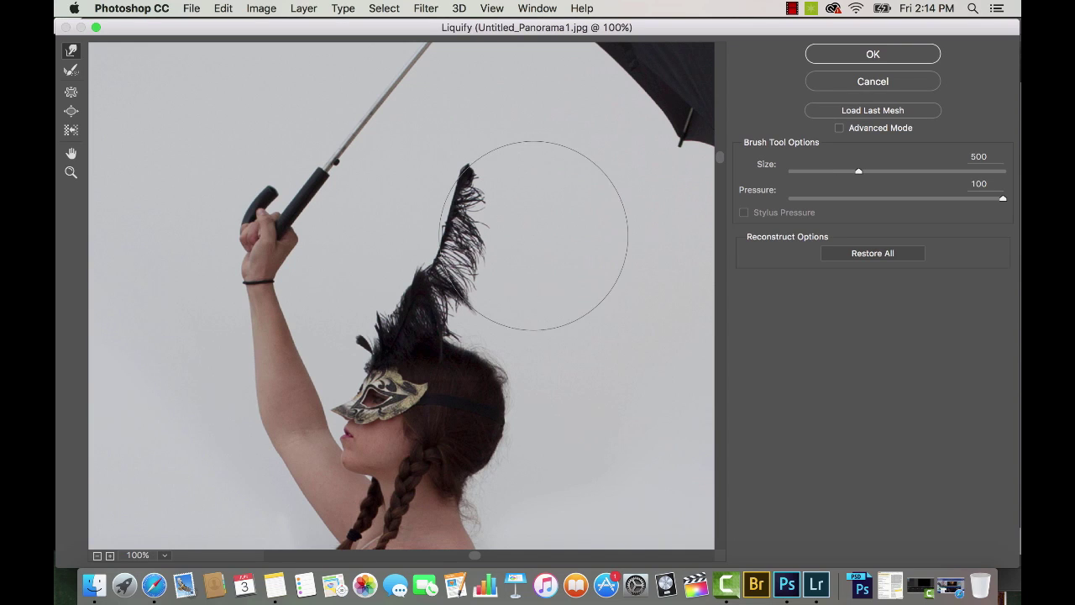
left_click_drag(513, 207, 544, 211)
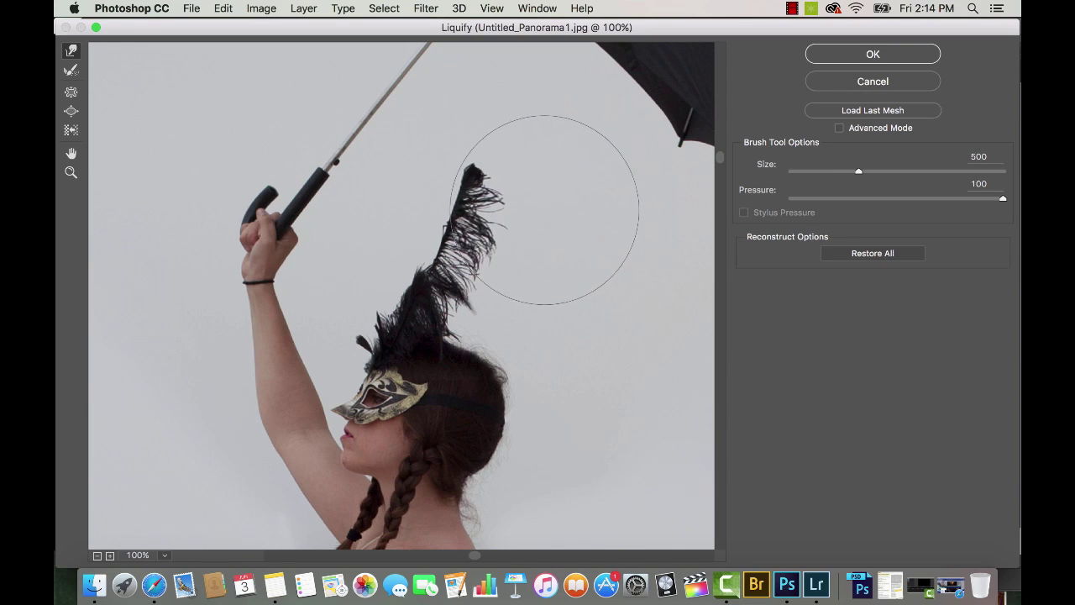
key("super+z")
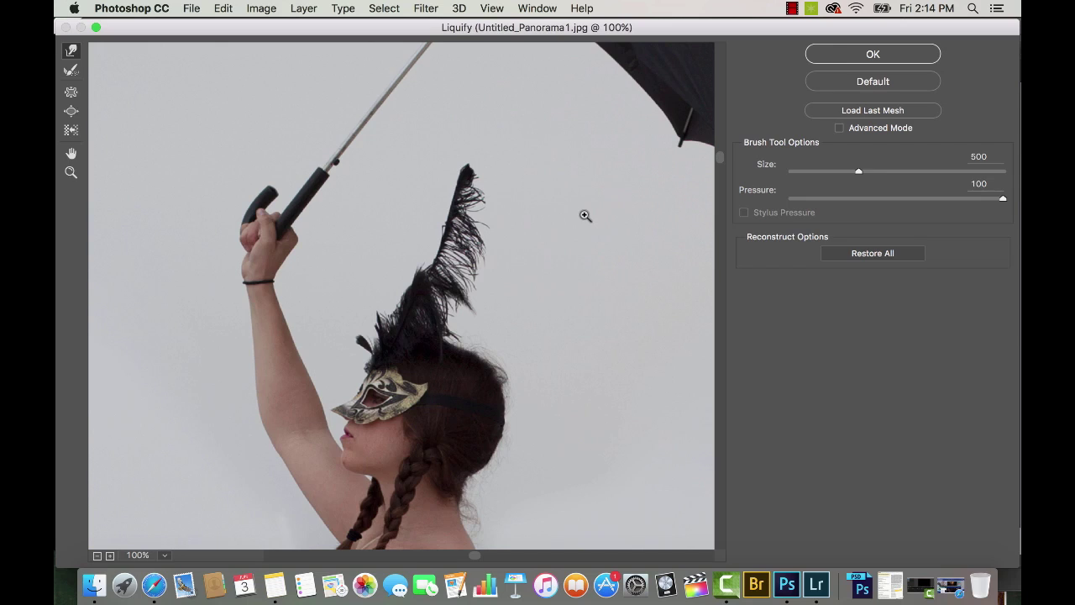
key("Return")
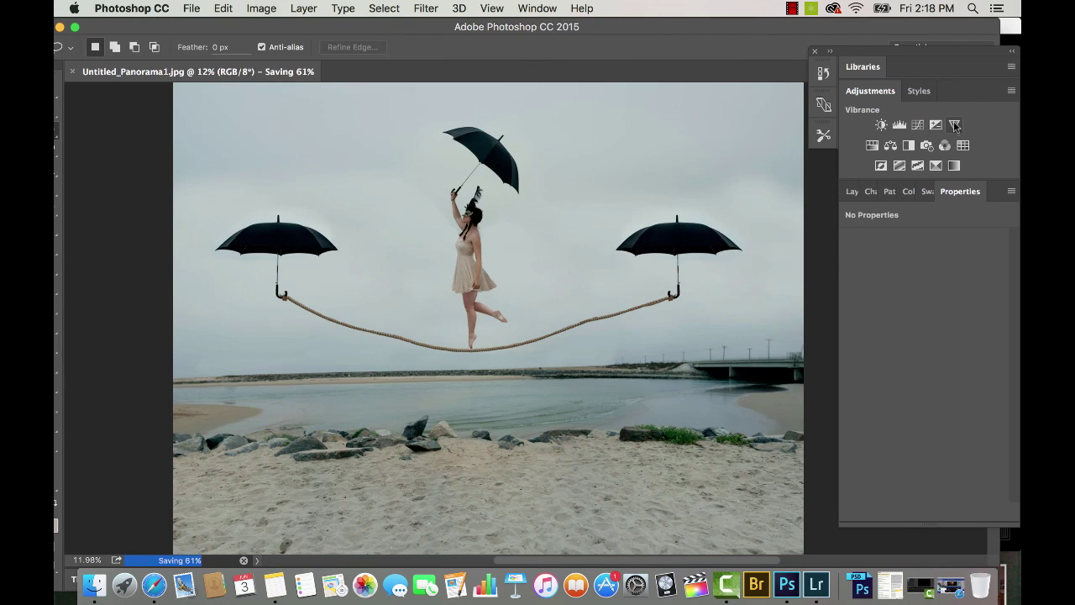
Add a Vibrance adjustment layer and strongly raise its saturation.
left_click(955, 125)
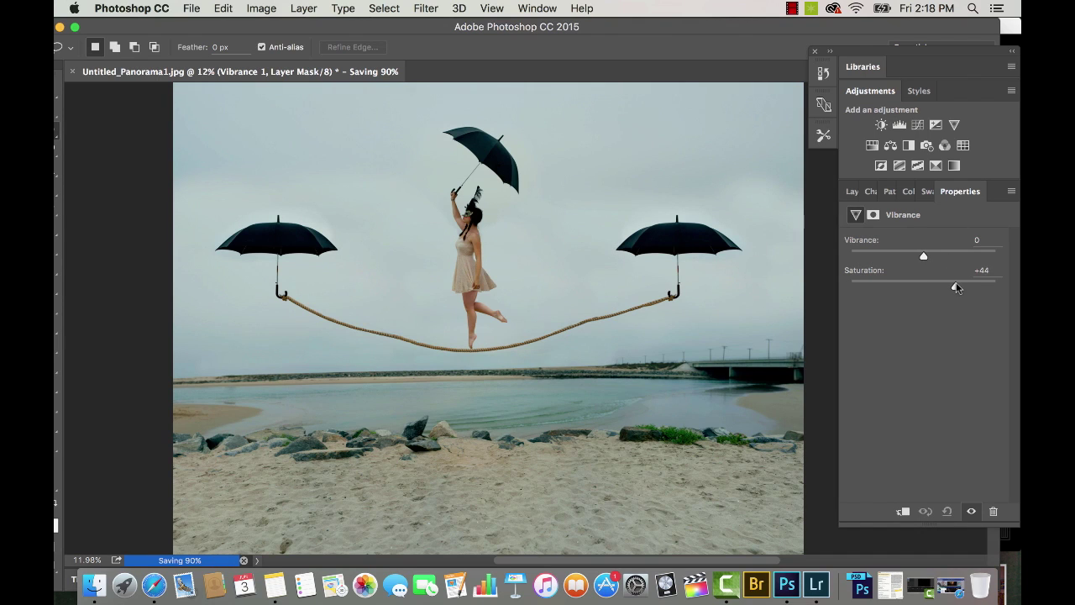
left_click_drag(962, 285, 964, 285)
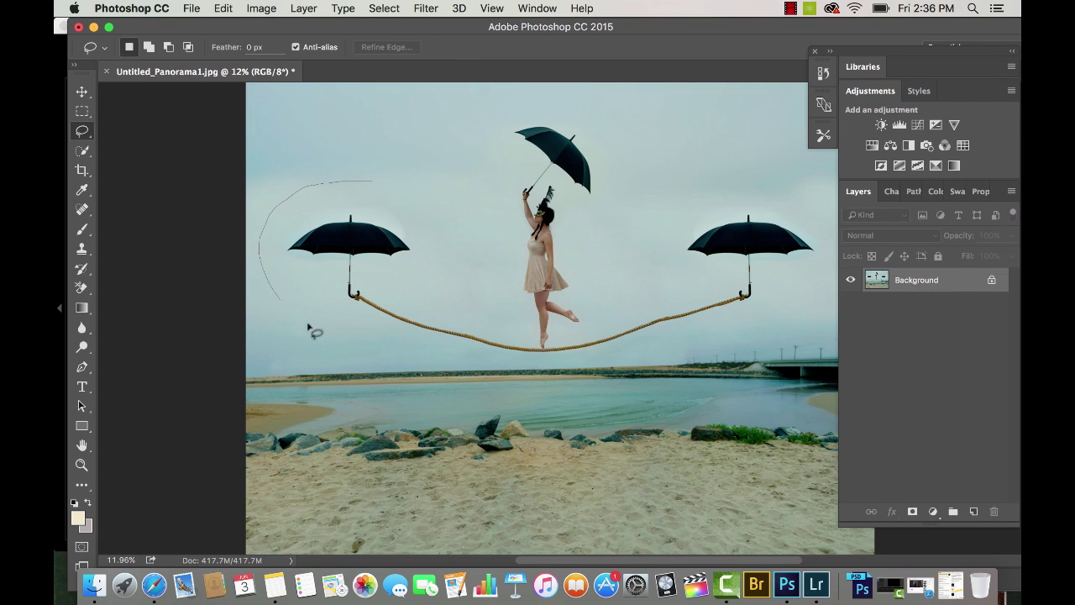
Lasso the left floating umbrella with its rope end, copy it to a new layer and move the copy closer to the woman.
left_click_drag(308, 327, 353, 337)
mouse_move(430, 344)
left_mouse_down()
mouse_move(458, 302)
mouse_move(457, 248)
mouse_move(450, 232)
mouse_move(438, 242)
mouse_move(485, 263)
left_mouse_up()
key("ctrl+j")
key("v")
Lasso the right floating umbrella with its rope end, copy it from the Background to a new layer and move the copy closer to the woman.
key("l")
left_click_drag(759, 153, 631, 309)
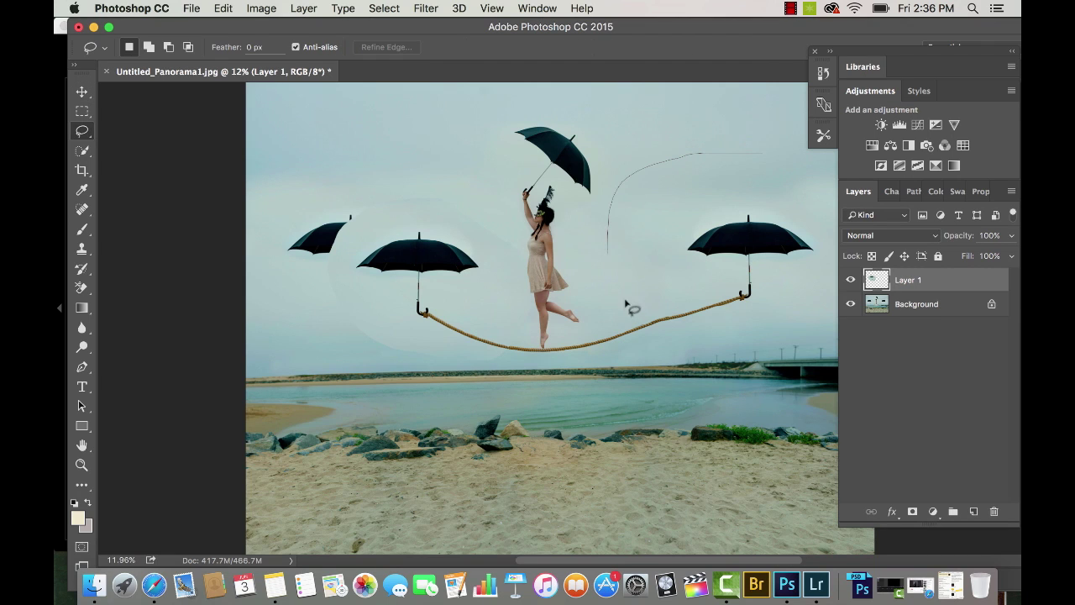
left_click_drag(884, 162, 877, 161)
left_click(895, 302)
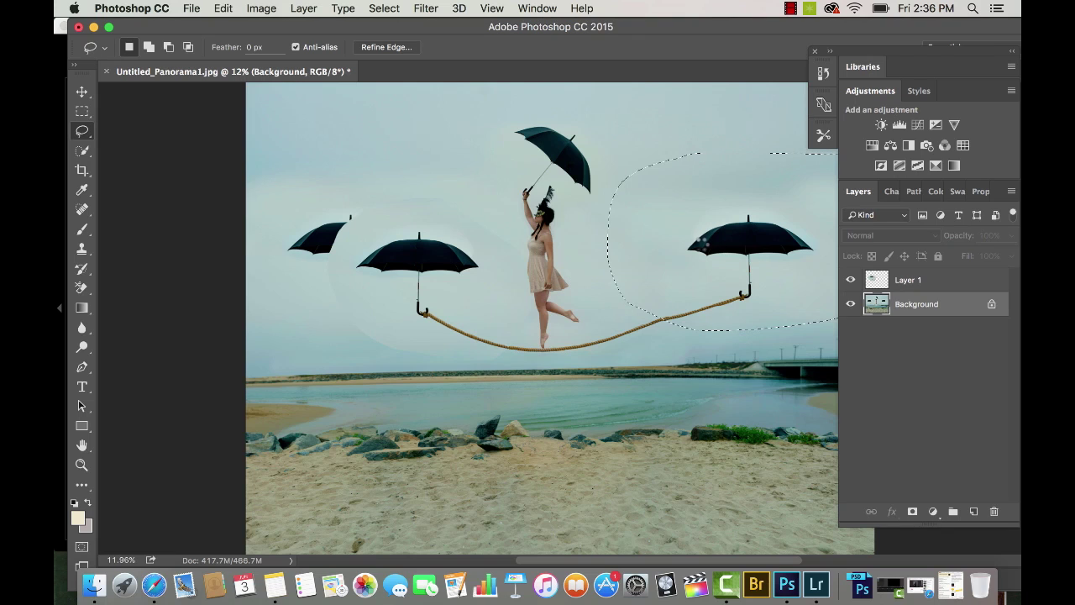
key("ctrl+j")
key("v")
left_click_drag(745, 246, 690, 265)
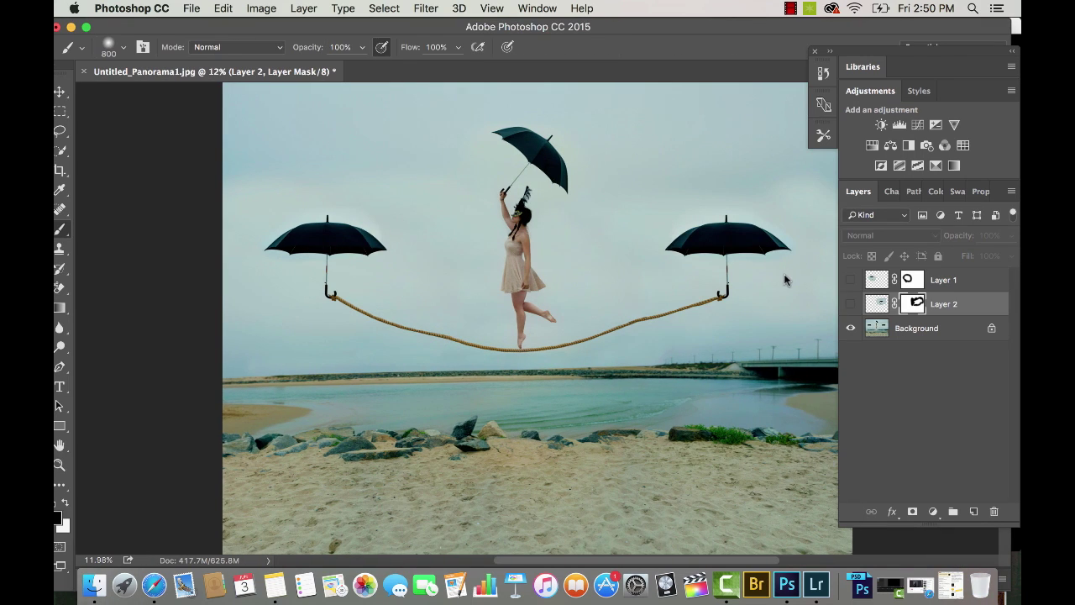
Make the two masked umbrella layers, Layer 2 and Layer 1, visible.
left_click(852, 305)
left_click(851, 281)
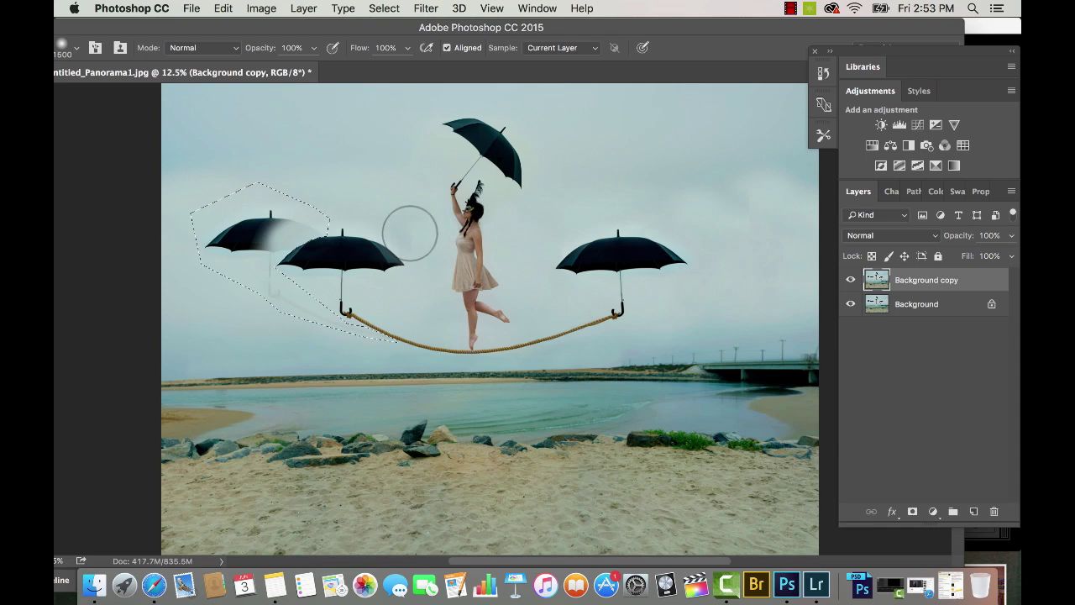
Clone sampled sky over the leftover original umbrella inside the selection beside the moved left umbrella.
mouse_move(408, 233)
left_mouse_down()
mouse_move(244, 225)
mouse_move(267, 233)
mouse_move(233, 247)
mouse_move(248, 250)
mouse_move(301, 235)
mouse_move(313, 220)
mouse_move(278, 293)
mouse_move(270, 282)
mouse_move(379, 333)
left_mouse_up()
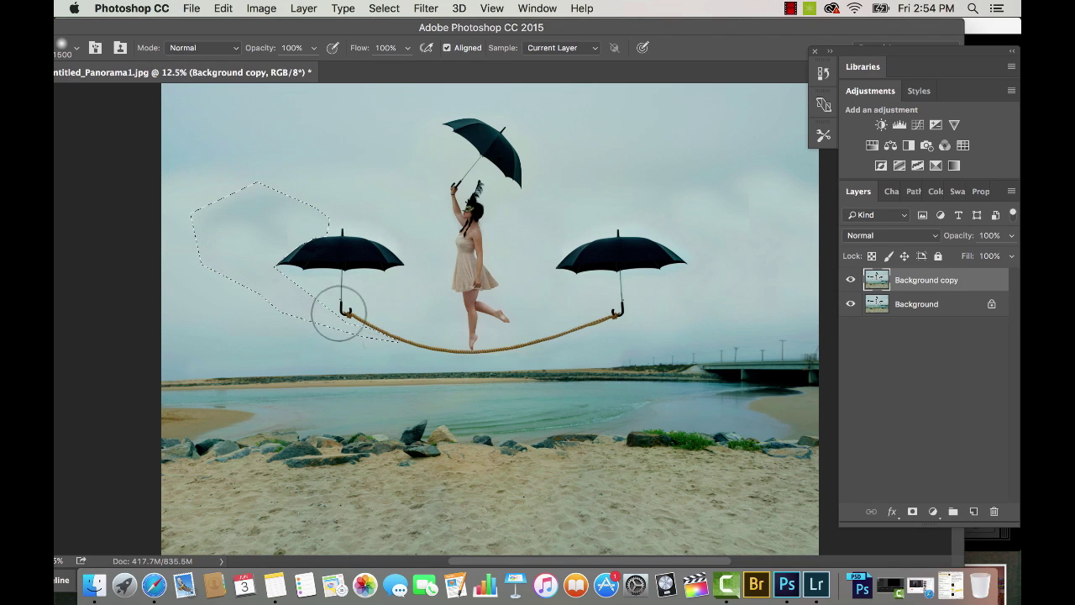
left_click(348, 171, "alt")
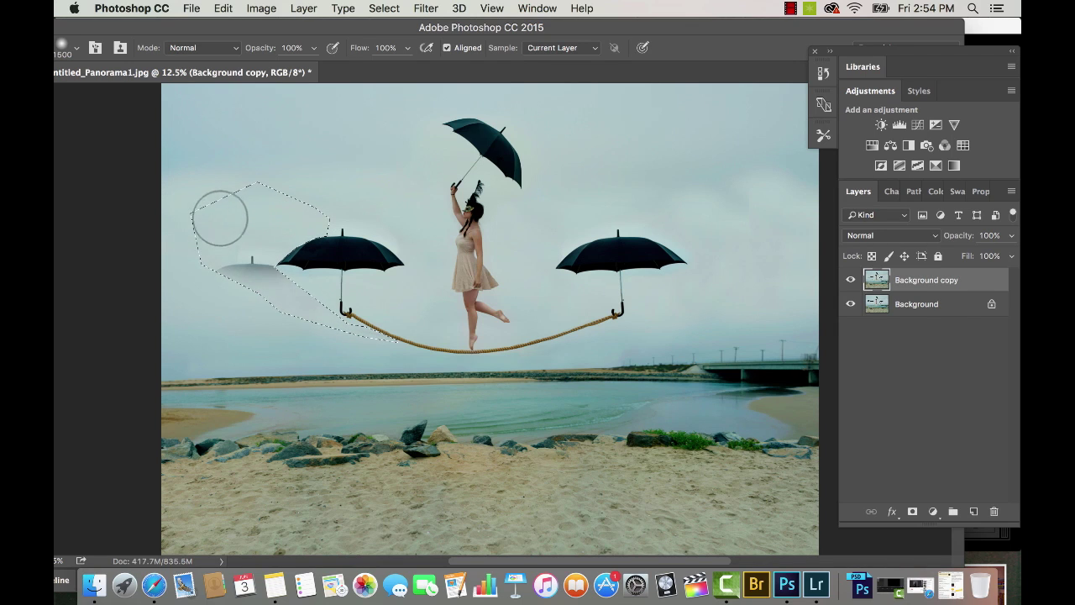
left_click_drag(212, 221, 319, 190)
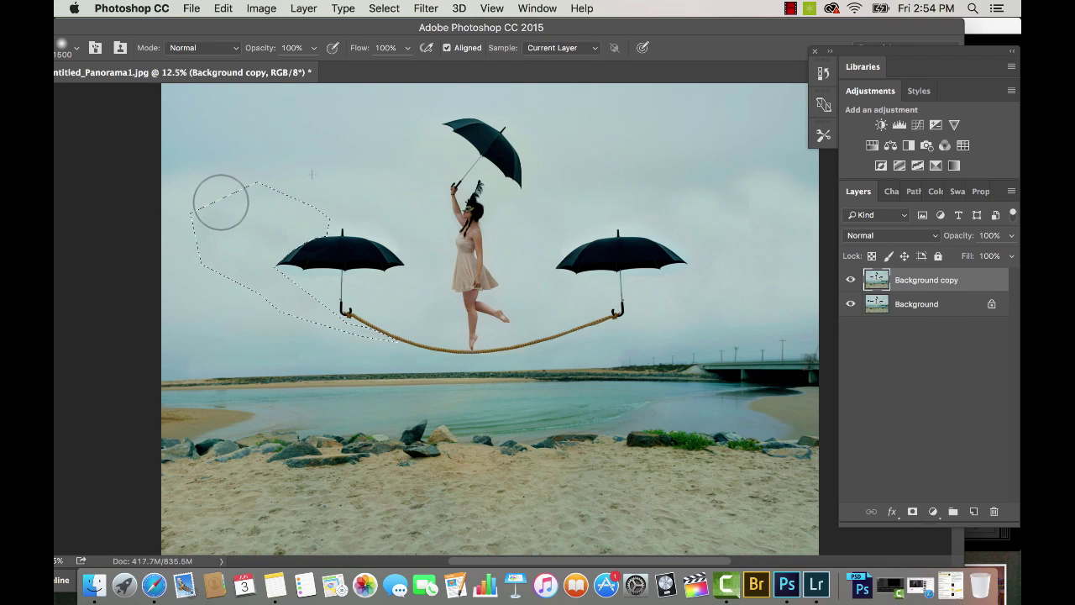
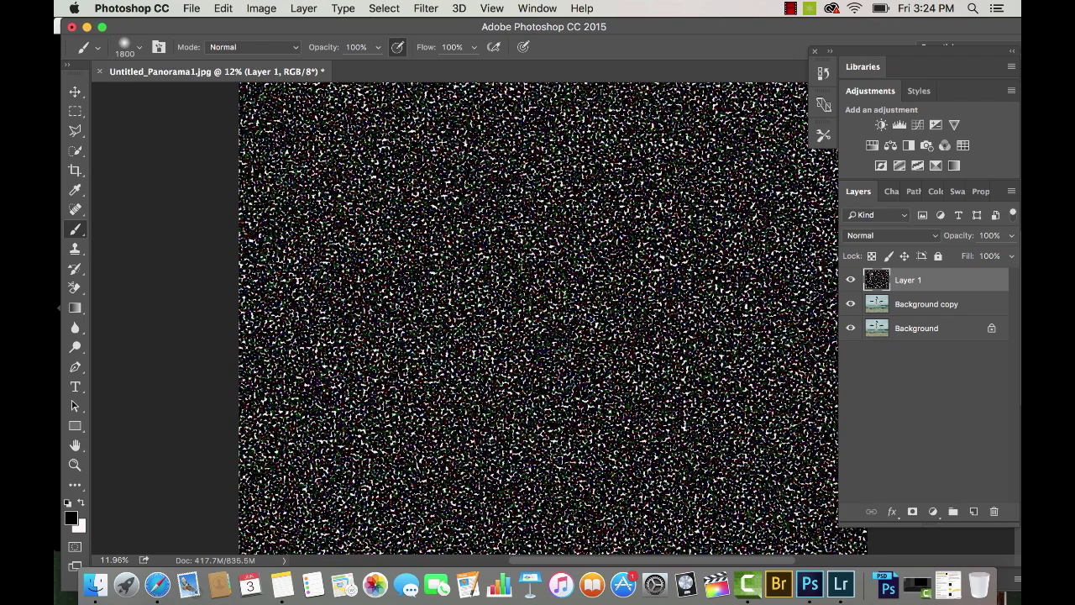
Apply Threshold to Layer 1's speckle pattern with the level moved towards its maximum, and set the layer's blend mode to Screen.
left_click(278, 8)
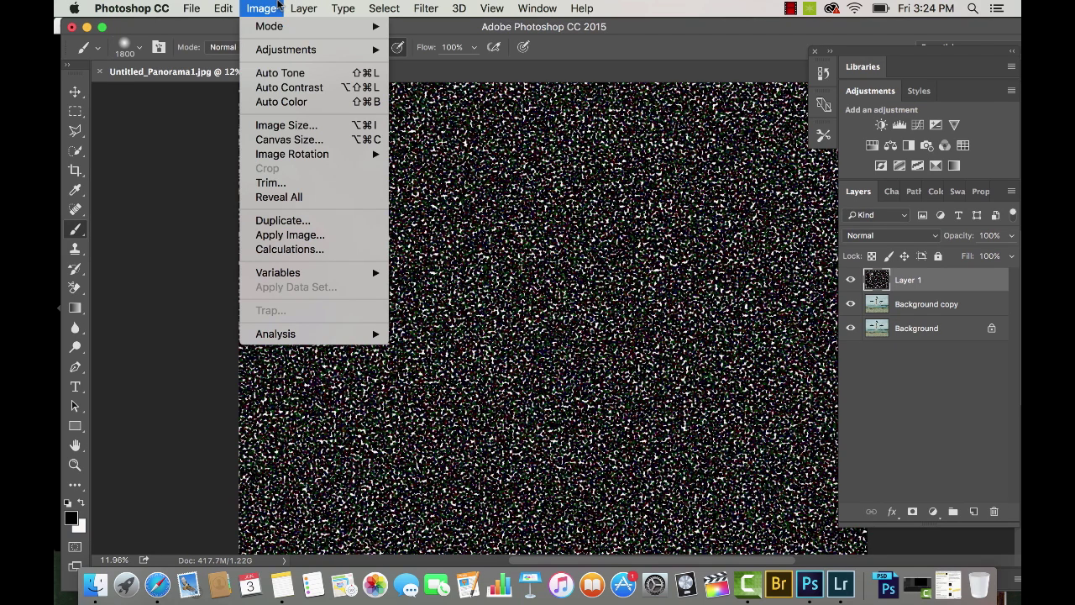
mouse_move(292, 49)
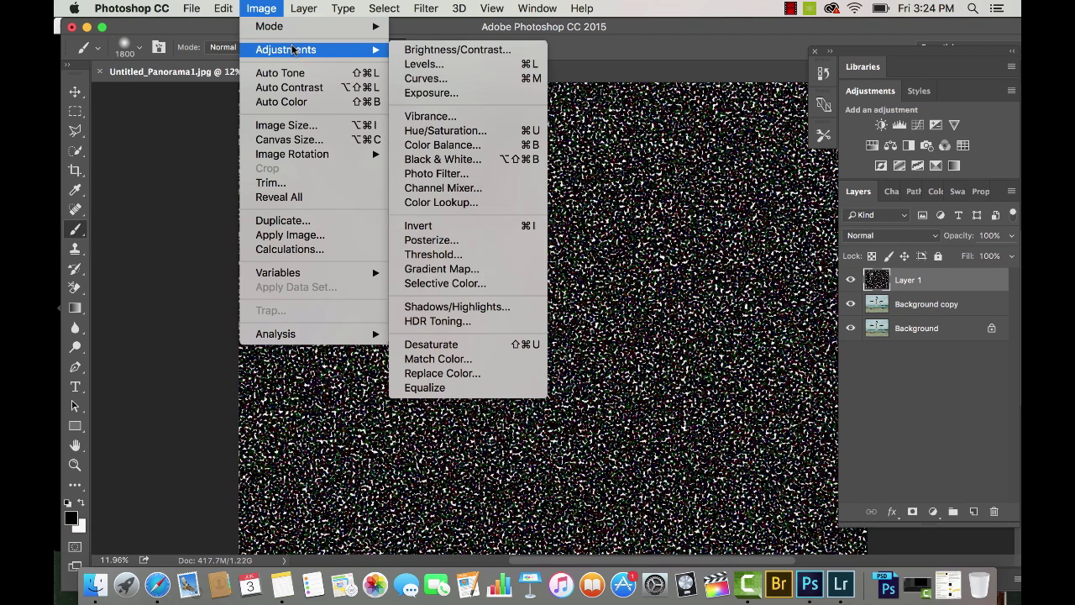
left_click(436, 254)
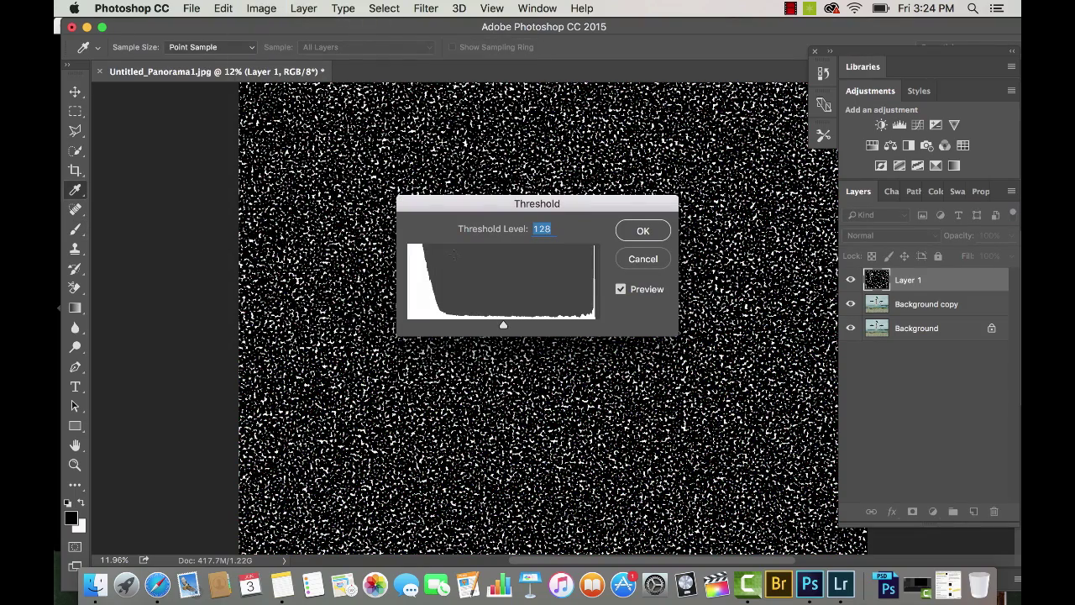
mouse_move(503, 325)
left_mouse_down()
mouse_move(474, 324)
mouse_move(590, 326)
left_mouse_up()
key("Return")
key("b")
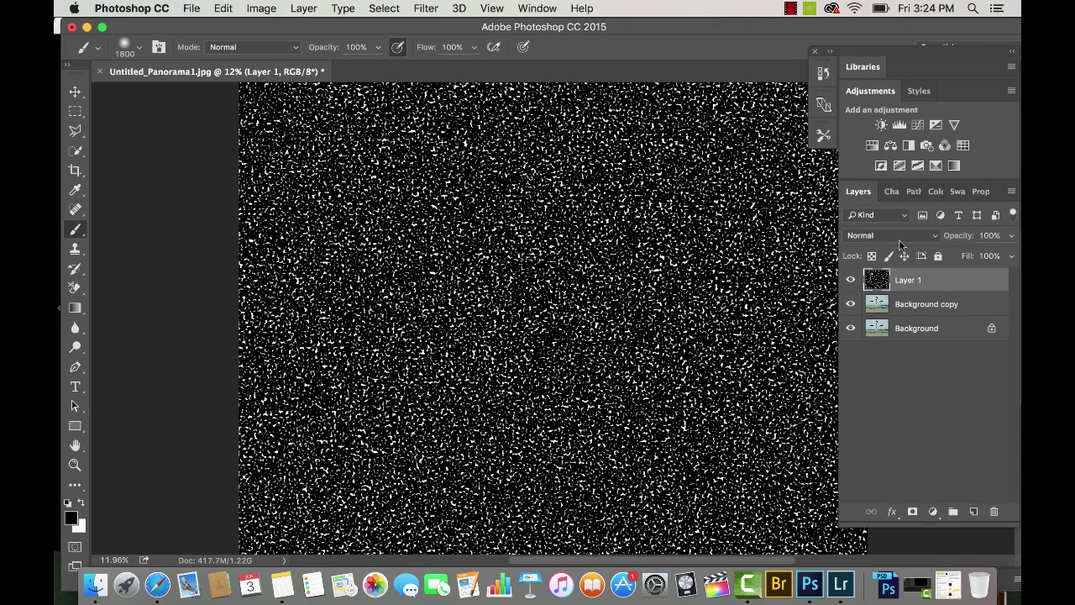
left_click(898, 239)
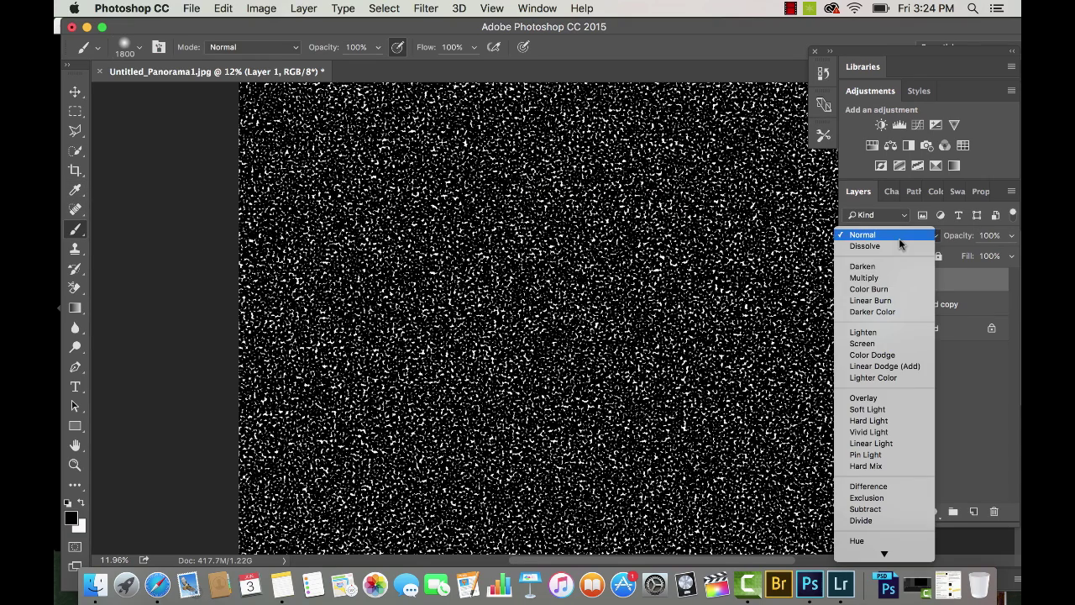
left_click(881, 343)
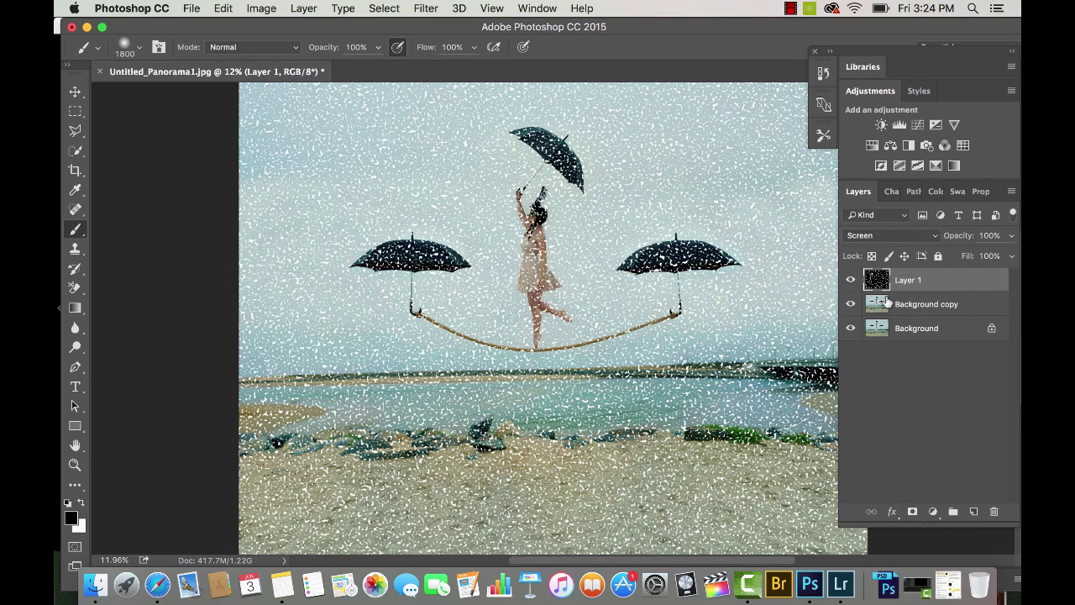
Apply a Motion Blur of -22° and 469 pixels to Layer 1 for rain streaks, and compare the image without and with it.
left_click(424, 8)
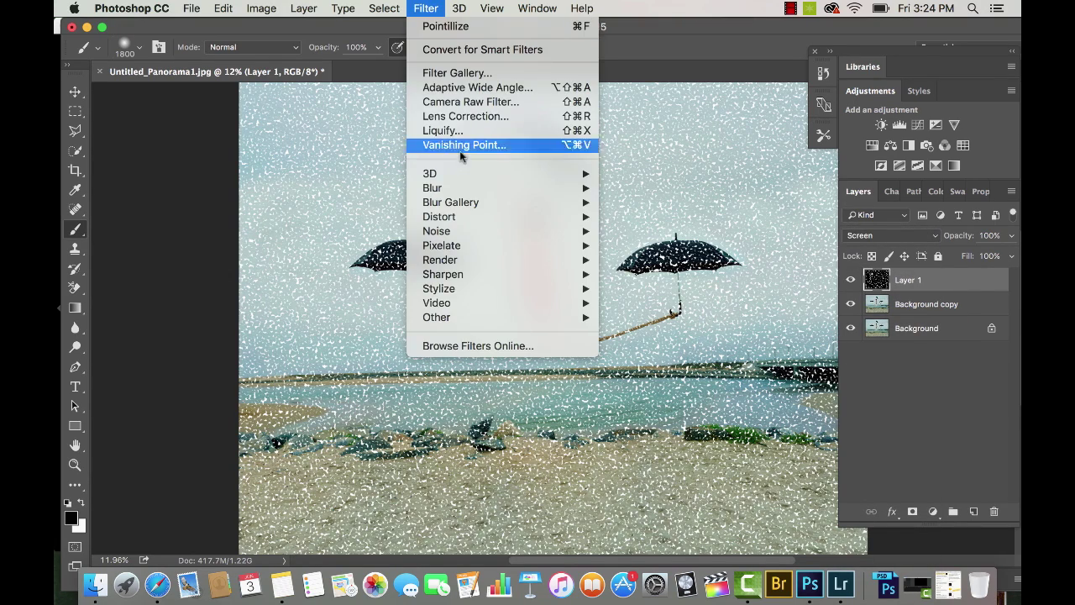
mouse_move(467, 183)
left_click(640, 272)
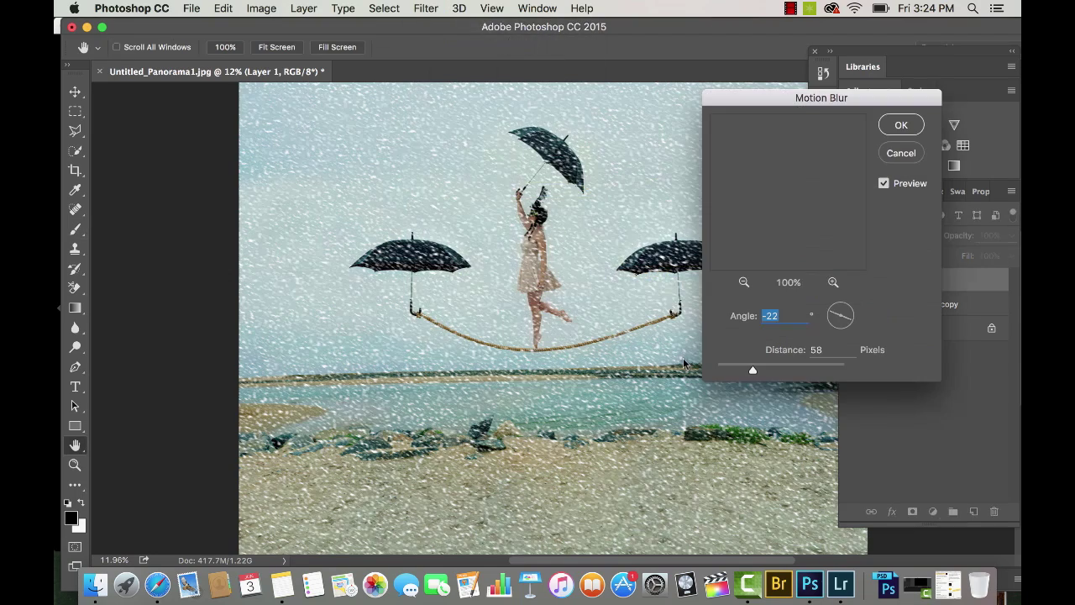
left_click_drag(761, 371, 807, 371)
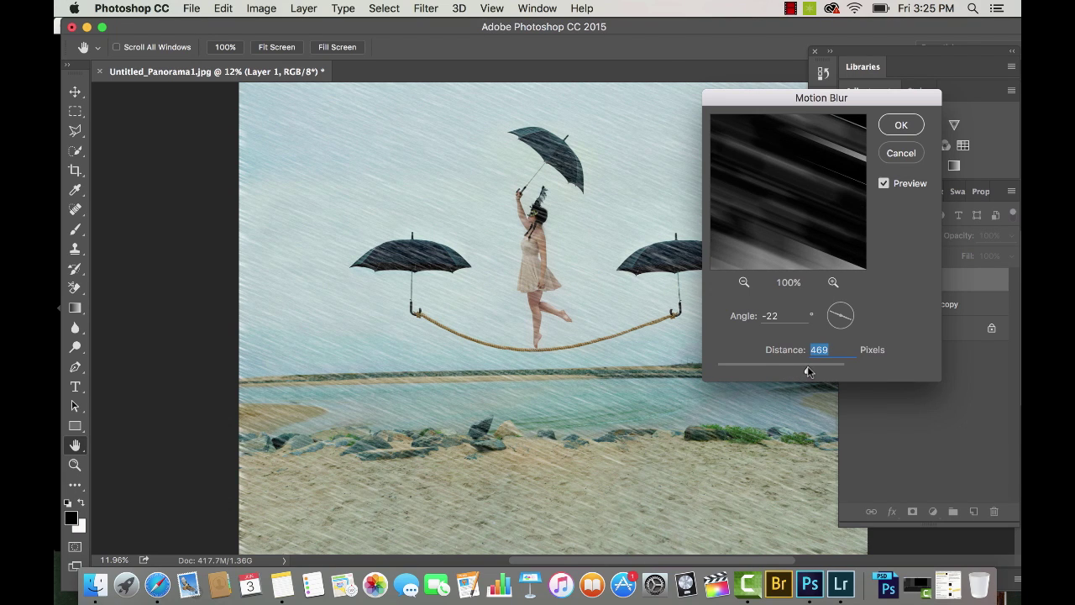
key("Return")
left_click(850, 281)
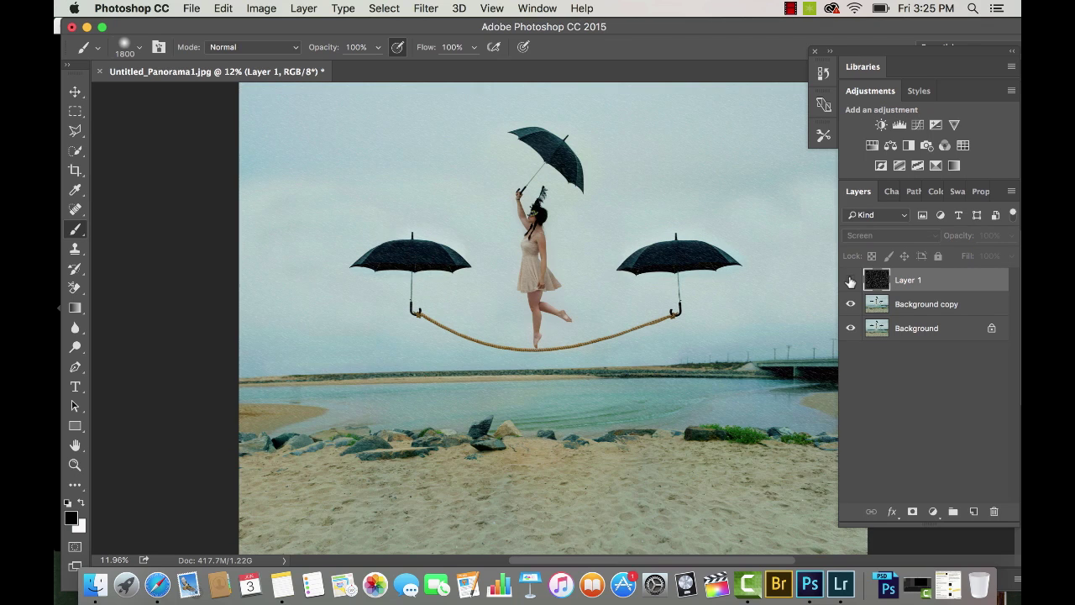
left_click(850, 281)
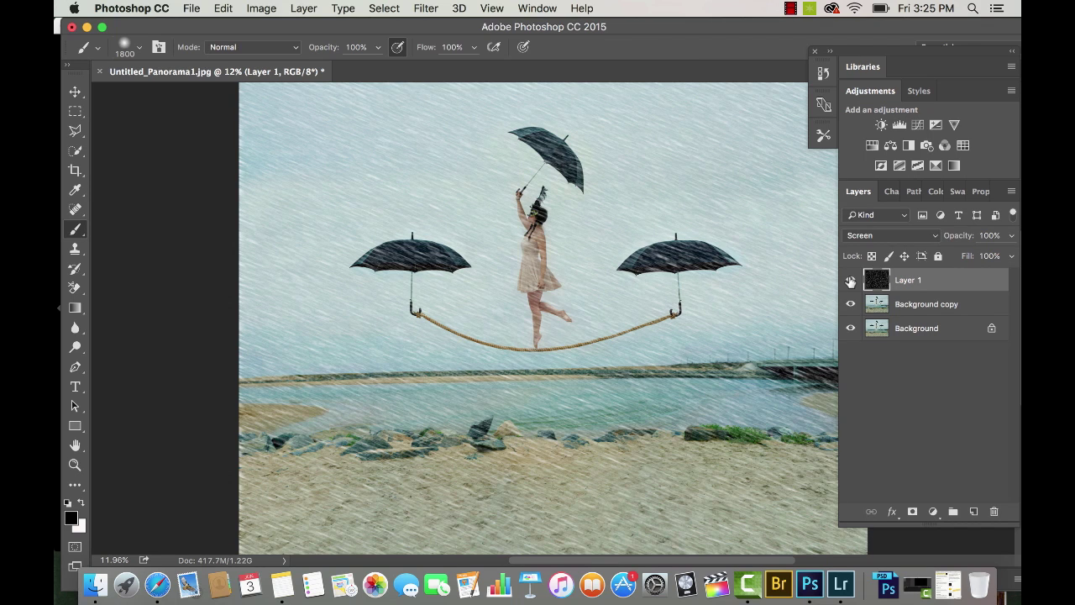
Add a layer mask to the rain layer and prepare a larger Brush with reduced opacity and flow.
left_click(912, 512)
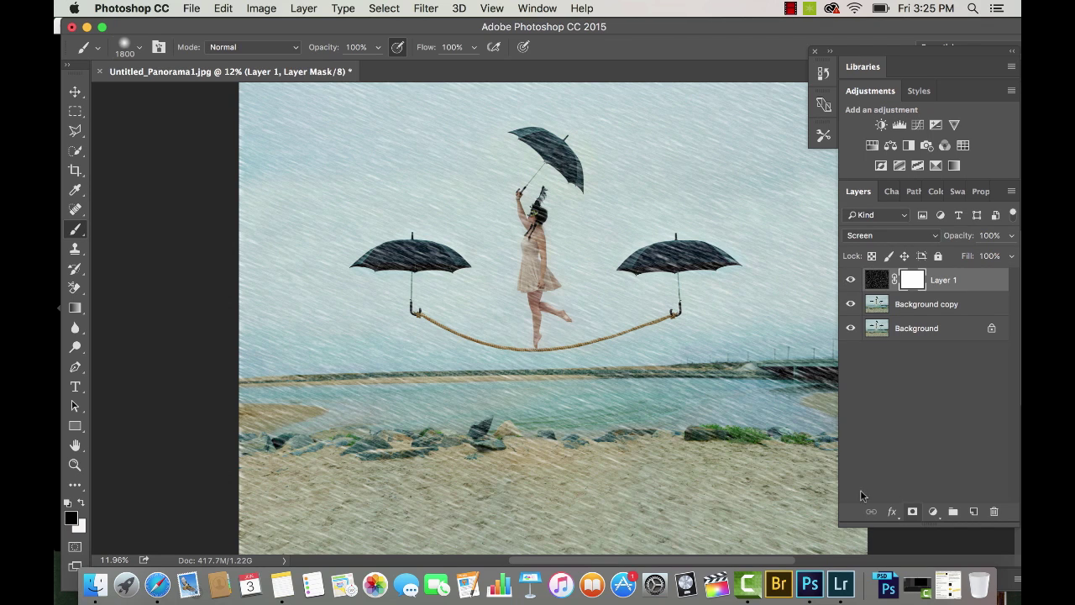
left_click(378, 47)
left_click_drag(378, 66, 341, 66)
left_click(472, 47)
left_click_drag(447, 66, 437, 66)
key("bracketright")
key("bracketright")
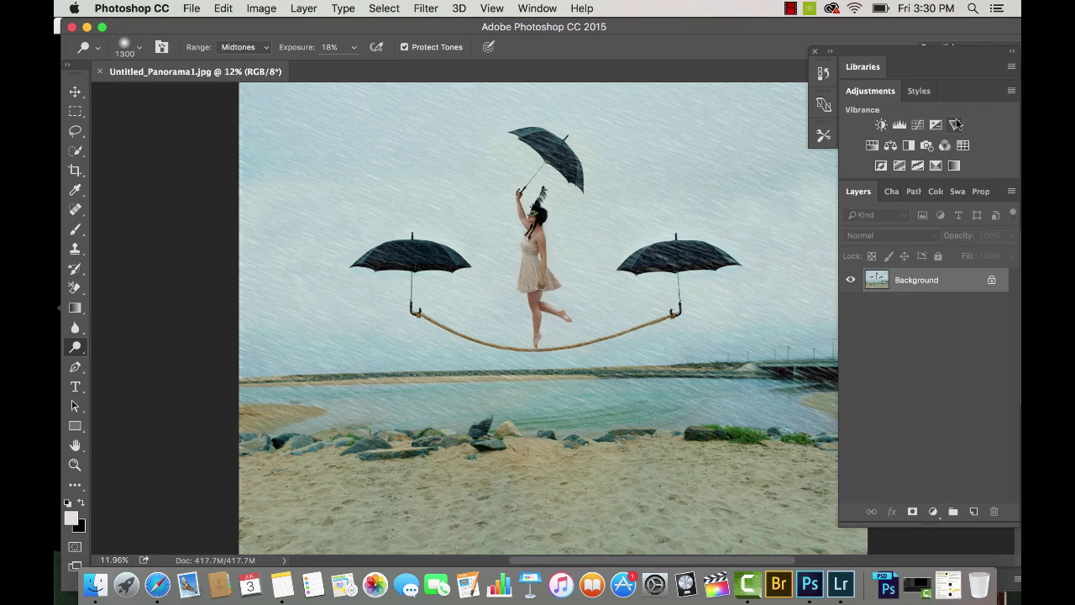
Add a Vibrance adjustment layer over the flattened rain image and raise its saturation slightly.
left_click(954, 125)
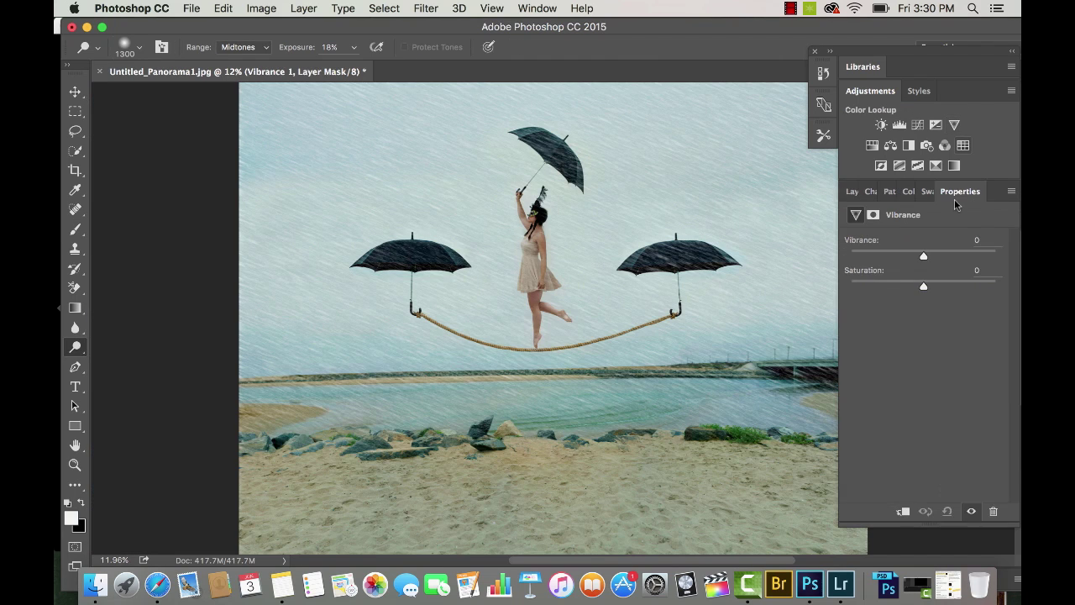
left_click(938, 286)
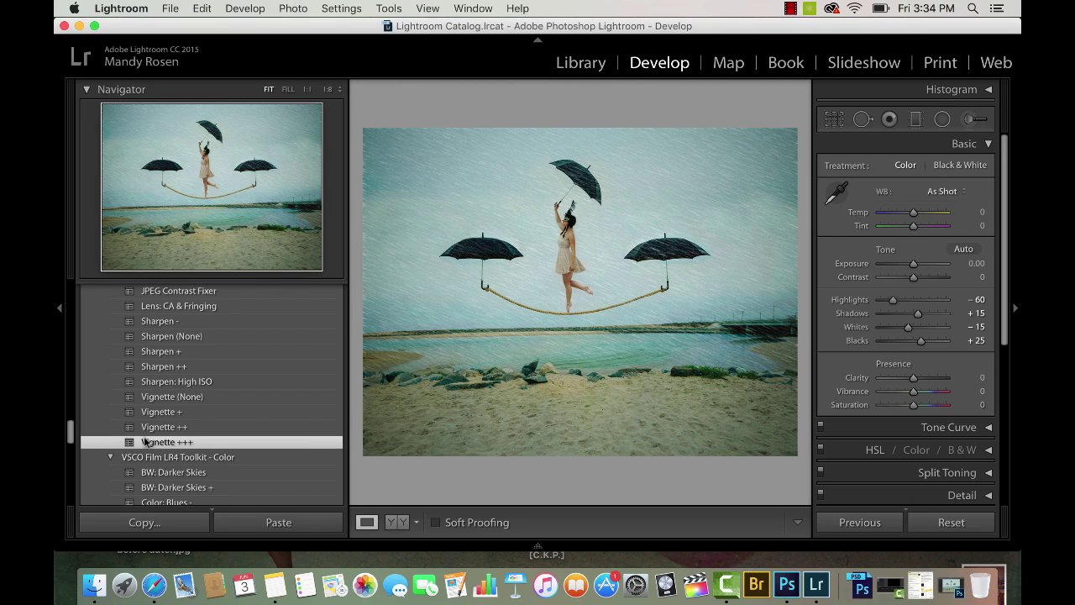
In Lightroom, apply the VSCO presets Color: Blues ++, Color: Saturation ++ and Tone: Kodak 2 to the composite.
scroll(145, 440, "down", 5)
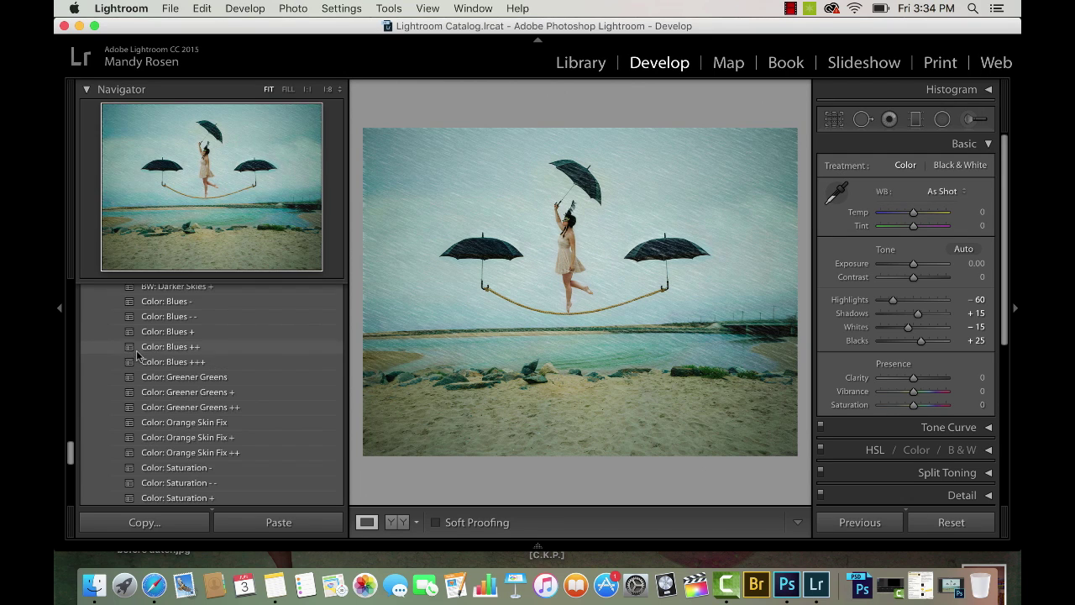
left_click(137, 347)
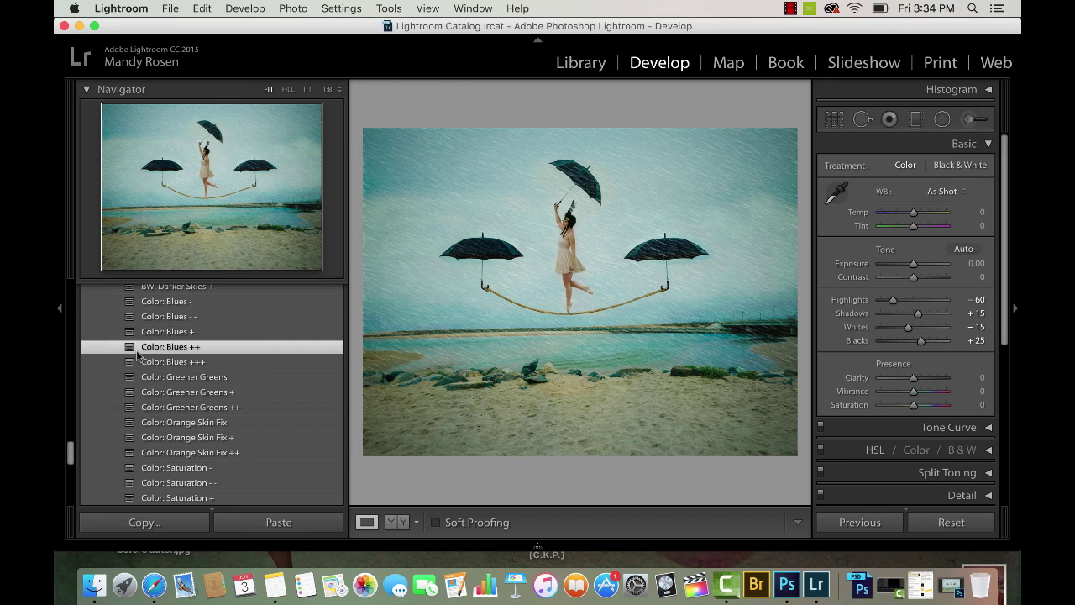
scroll(137, 351, "down", 2)
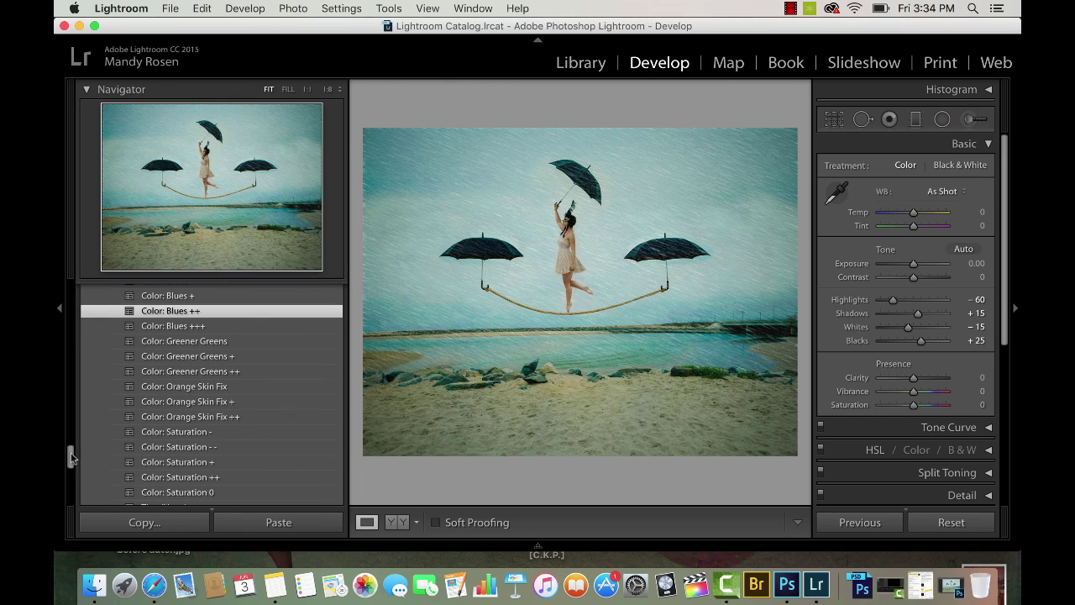
left_click(131, 478)
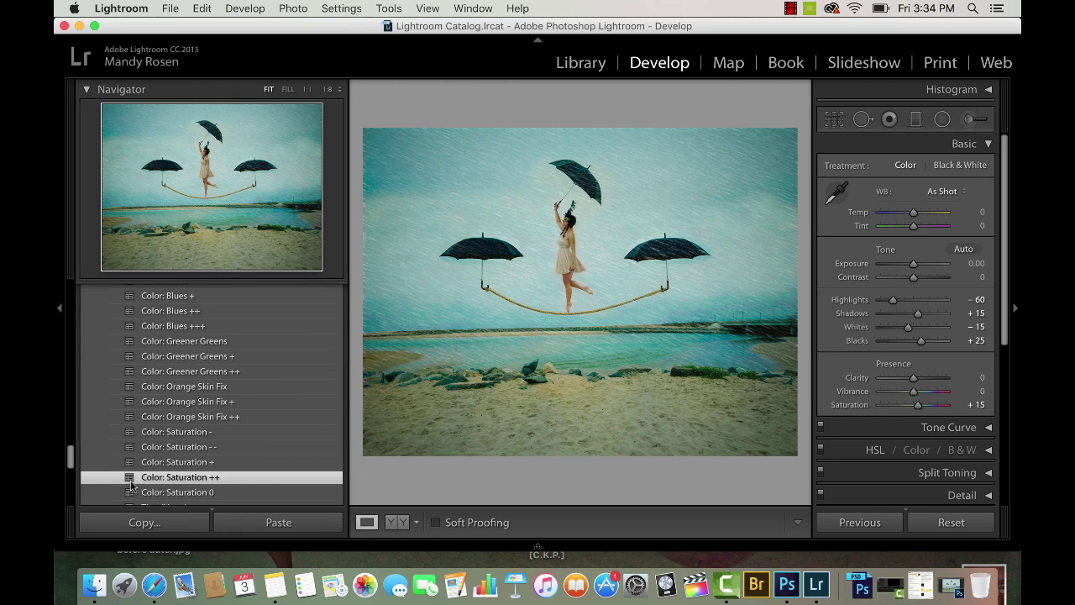
scroll(131, 485, "down", 5)
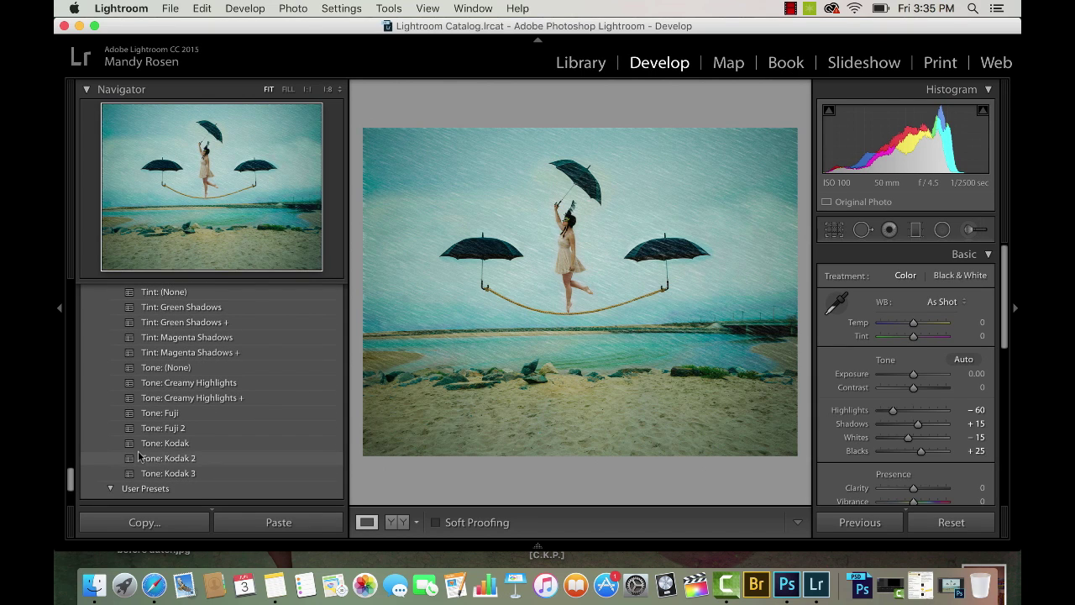
left_click(139, 458)
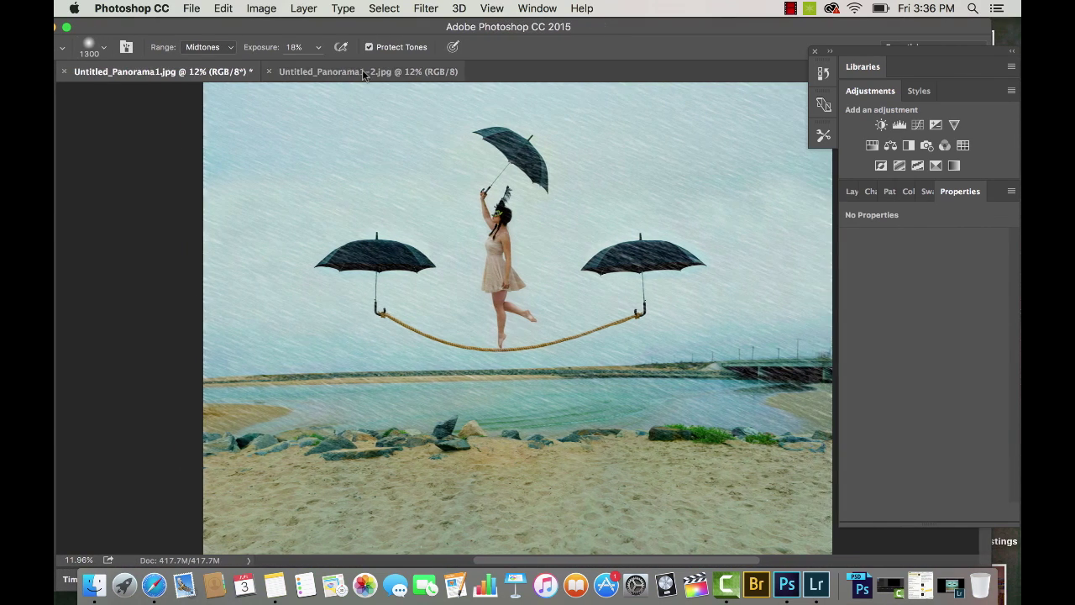
In Photoshop, compare Untitled_Panorama1.jpg with the Lightroom-graded Untitled_Panorama1-2.jpg by switching between the two documents.
left_click(364, 74)
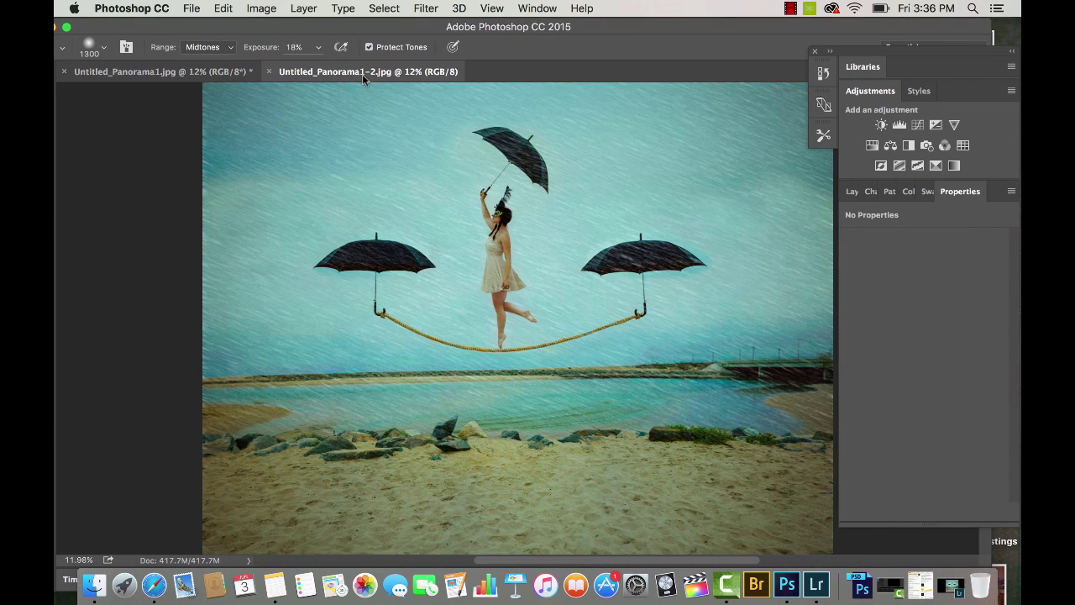
left_click(223, 73)
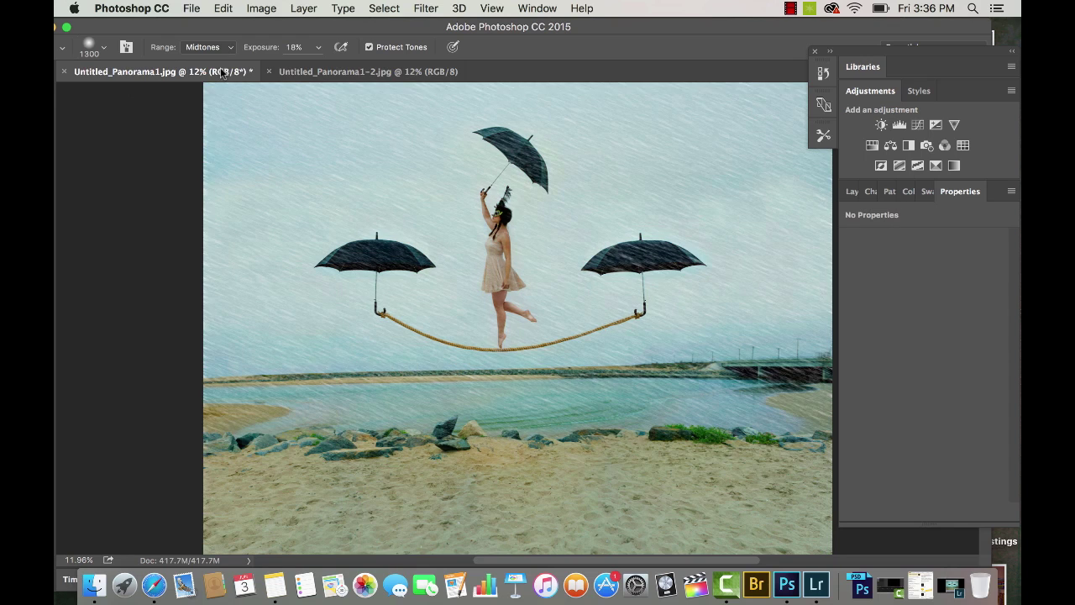
left_click(308, 73)
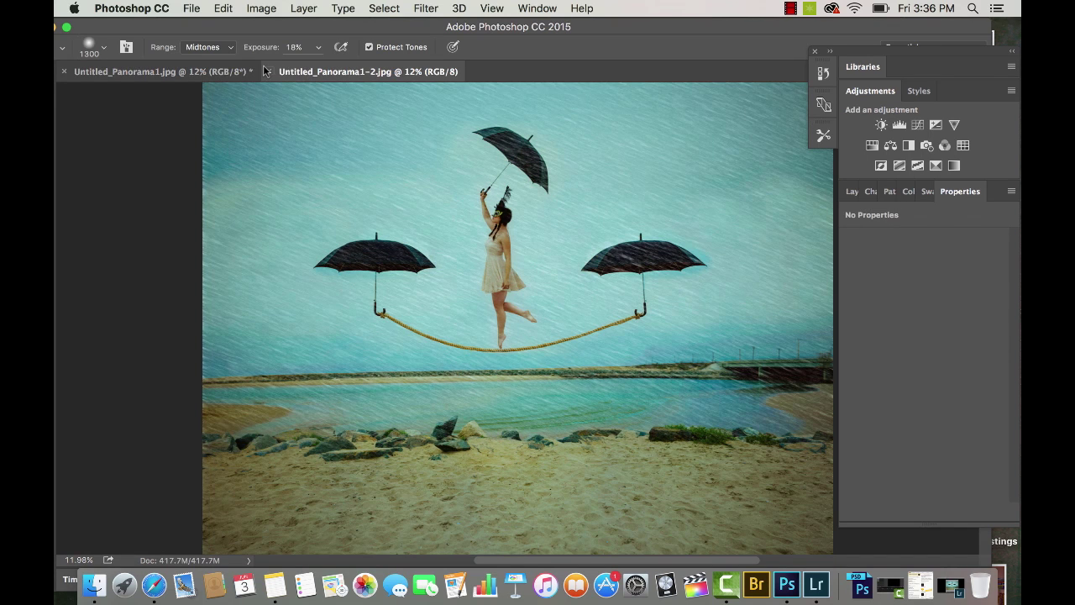
left_click(204, 71)
left_click(309, 71)
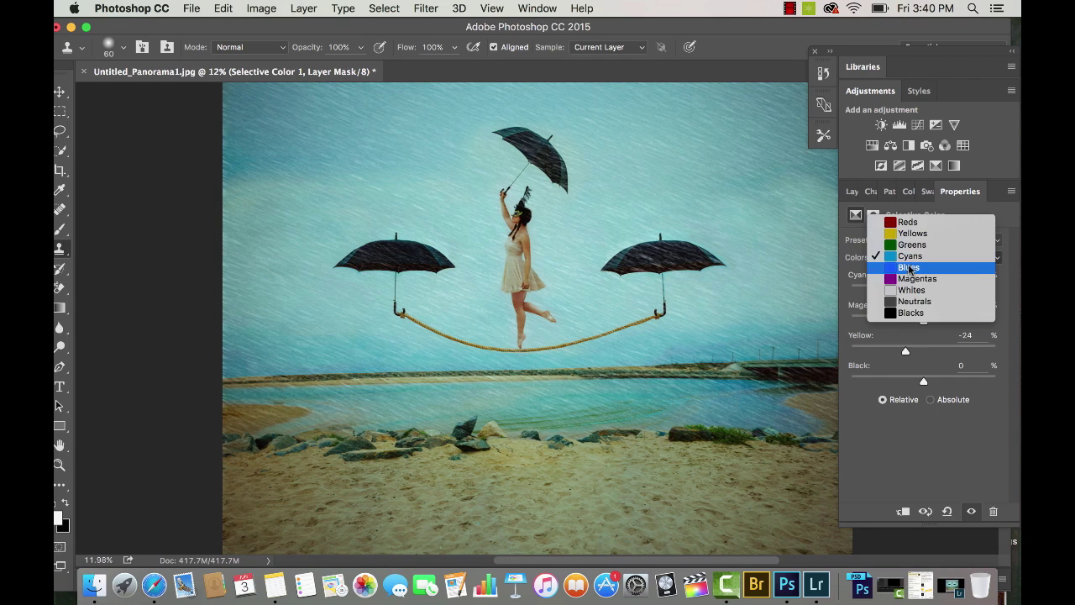
Lower the yellow of the Blues in the Selective Color adjustment layer.
left_click(911, 268)
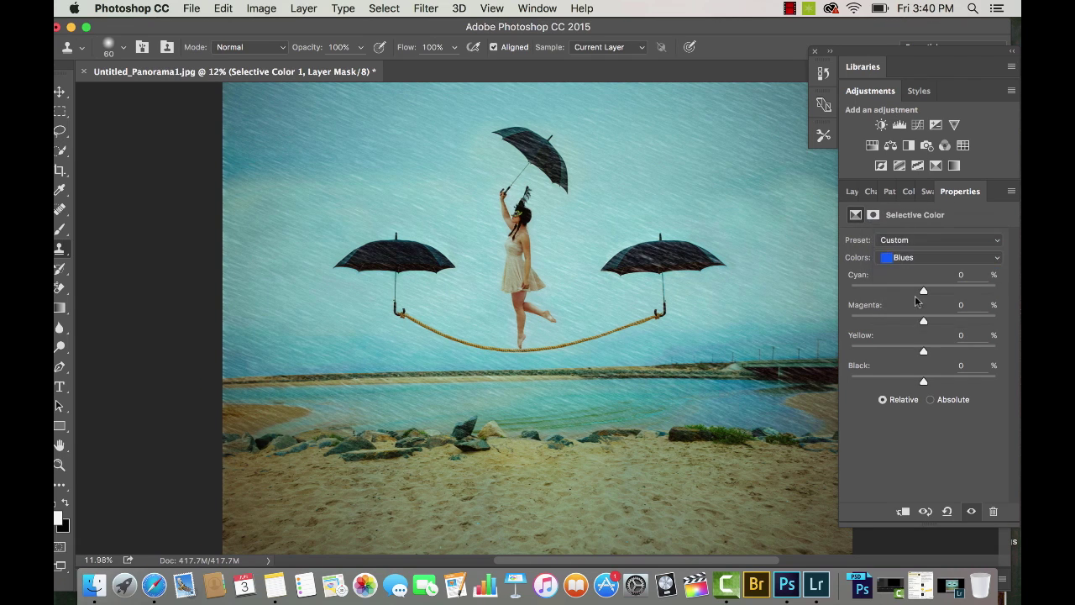
left_click(903, 352)
left_click_drag(903, 353, 889, 351)
Try strongly raising the cyan of the Cyans in the Selective Color adjustment layer, and undo that change.
left_click(942, 259)
left_click(957, 249)
left_click(988, 291)
key("super+z")
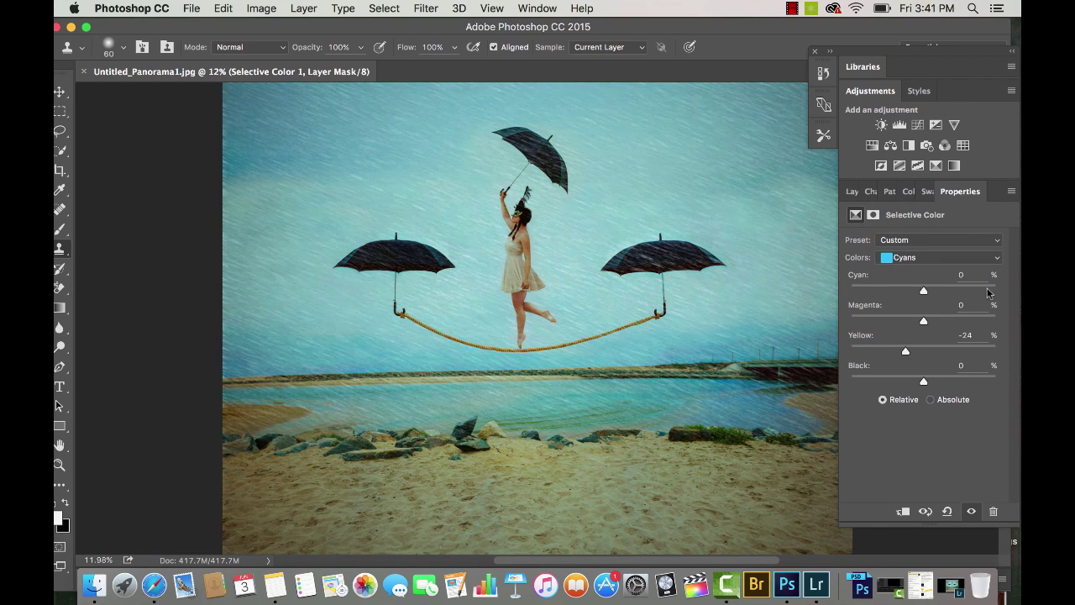
Set the cyan of the Cyans to +76% and slightly raise the cyan of another colour range in the Selective Color adjustment.
left_click_drag(988, 292, 979, 291)
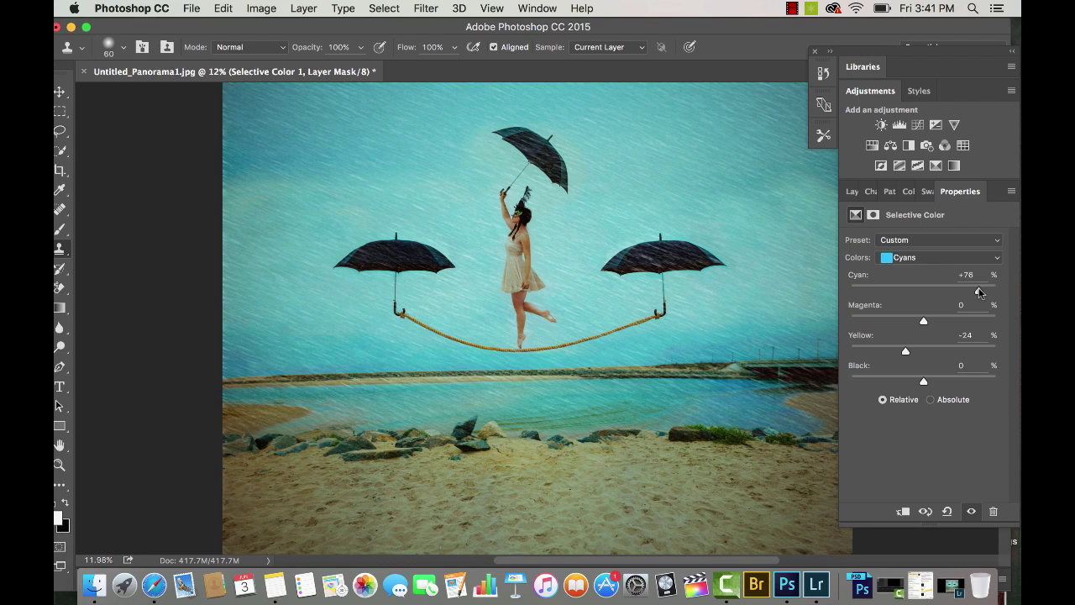
left_click(940, 257)
left_click(912, 262)
left_click_drag(923, 291, 932, 292)
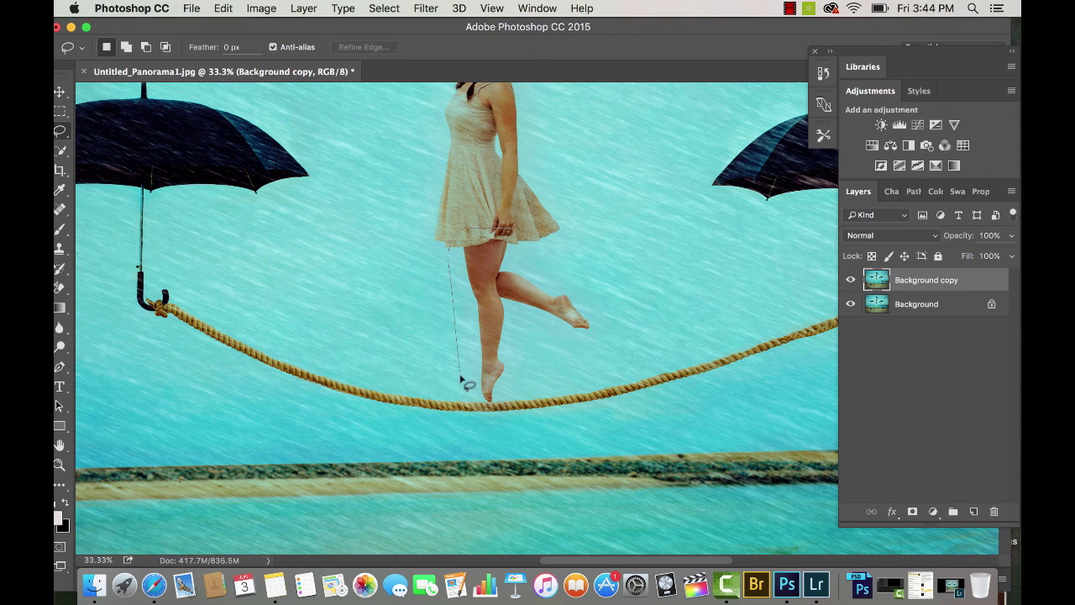
Select the woman on the Background copy layer with a loose lasso outline around her legs, body and head.
mouse_move(472, 391)
left_mouse_down()
mouse_move(502, 408)
mouse_move(522, 347)
mouse_move(542, 328)
mouse_move(595, 334)
mouse_move(582, 283)
mouse_move(528, 235)
left_mouse_up()
scroll(526, 268, "up", 10)
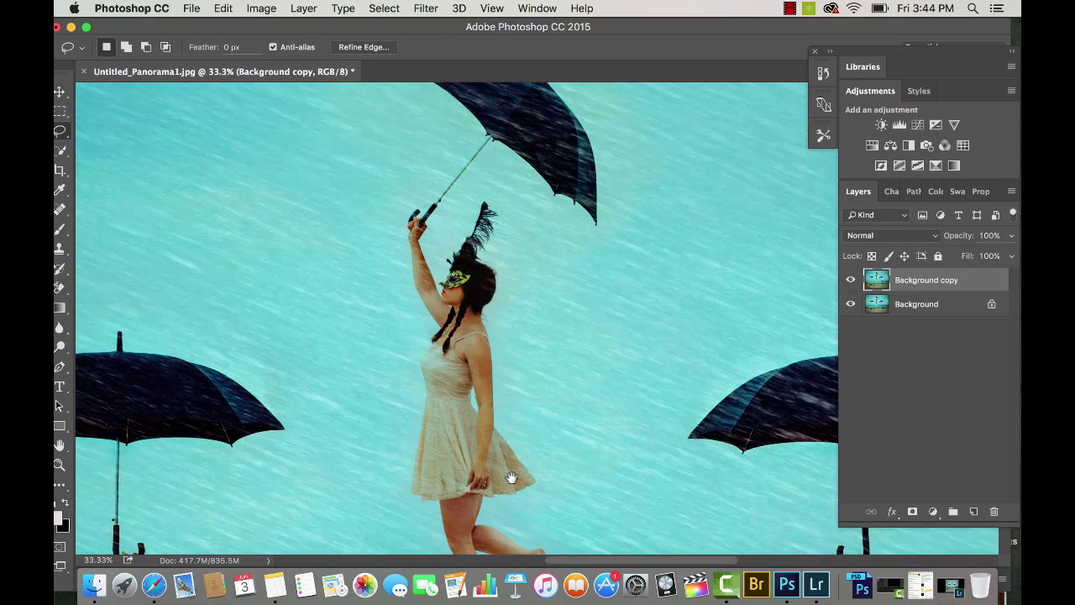
mouse_move(412, 323)
left_mouse_down()
mouse_move(474, 508)
mouse_move(500, 455)
mouse_move(508, 290)
mouse_move(497, 227)
left_mouse_up()
key("super+minus")
key("super+minus")
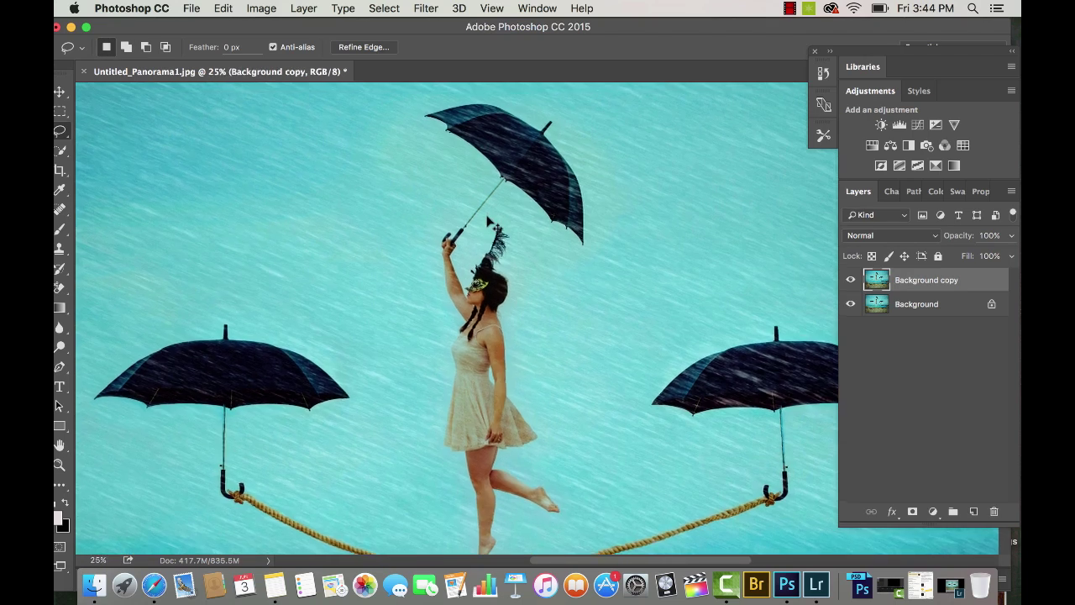
Apply Reduce Noise to the selection with strength 10, preserve details 10%, reduce color noise 13% and sharpen details 15%.
left_click(434, 8)
mouse_move(458, 228)
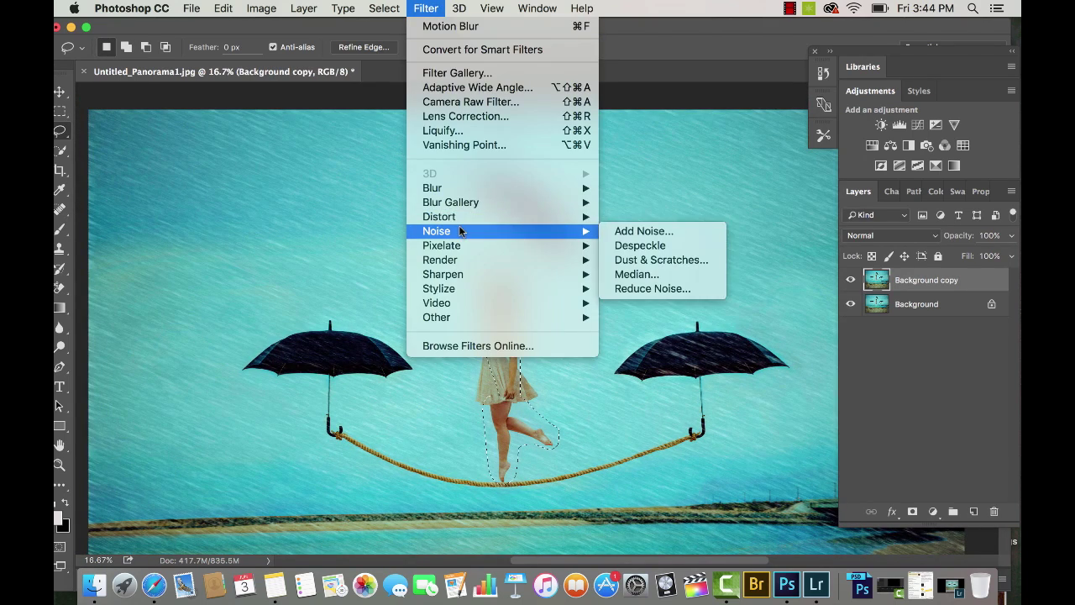
left_click(619, 289)
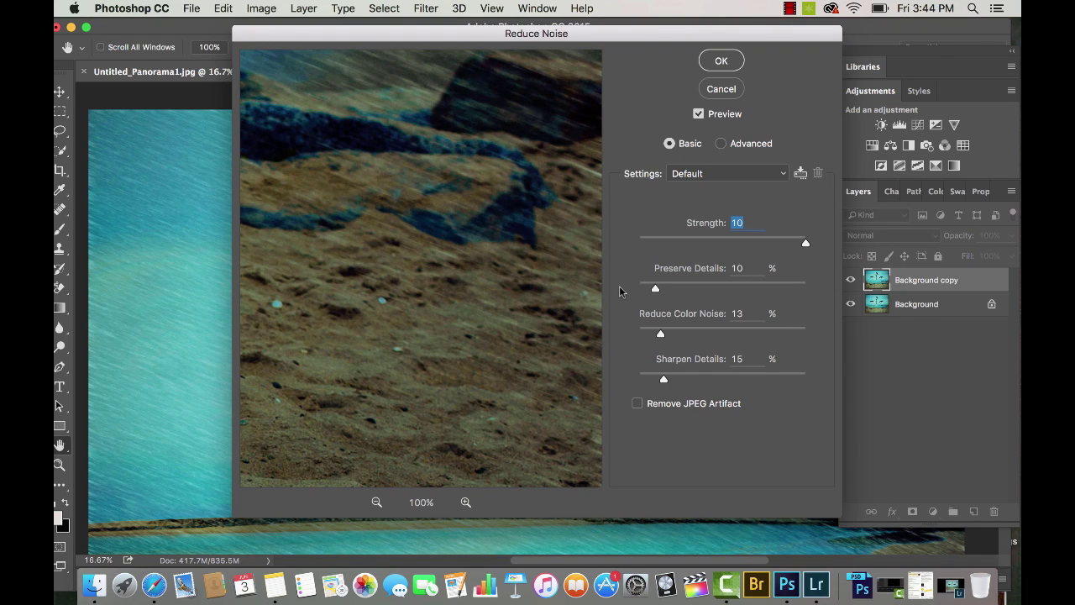
key("Return")
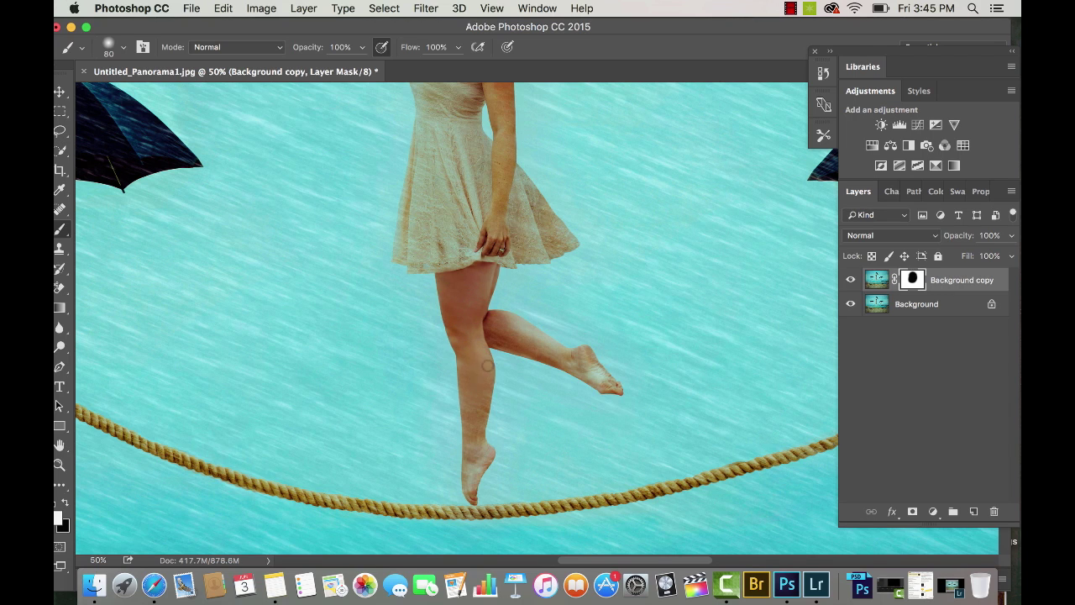
Paint white on the Background copy layer mask over the woman's skin, enlarging the brush to 100.
scroll(486, 387, "up", 5)
key("bracketright")
key("bracketright")
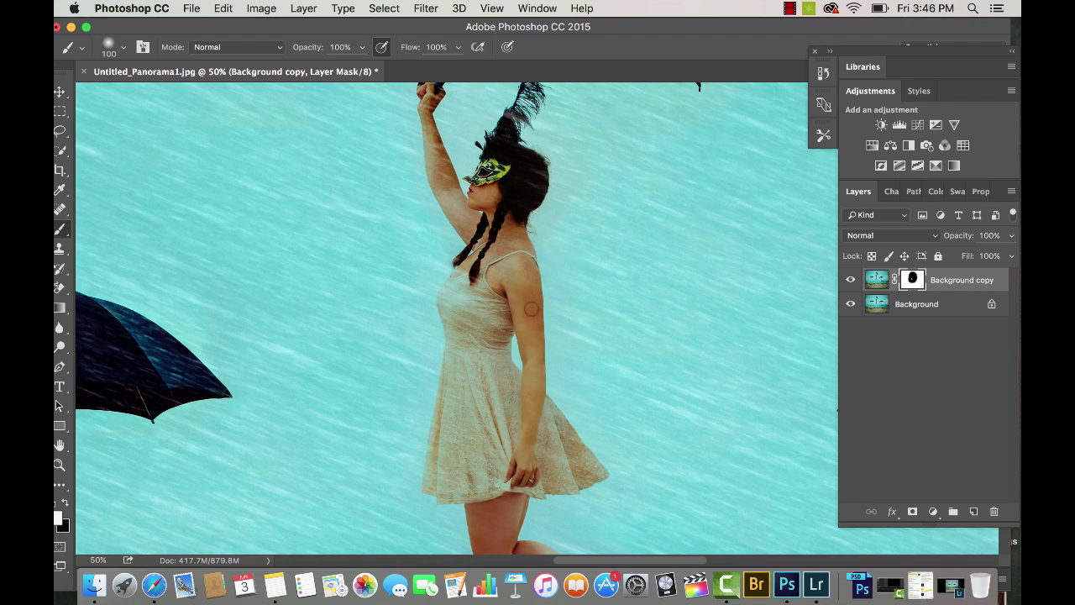
scroll(464, 321, "up", 2)
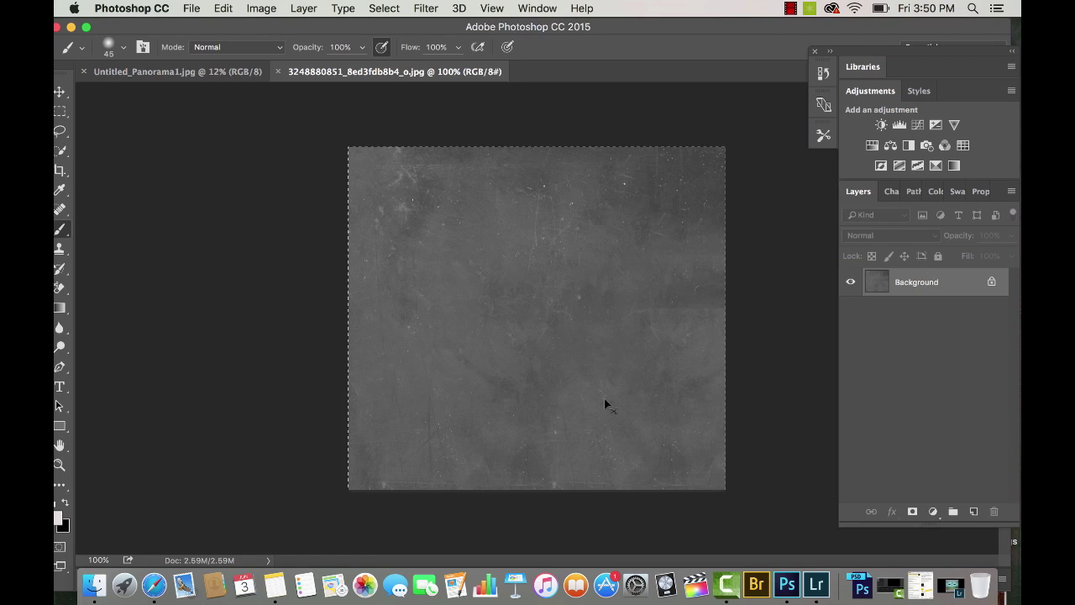
Copy the entire grey scratched texture image, close its document and paste it into Untitled_Panorama1.jpg.
key("super+a")
key("super+c")
left_click(281, 71)
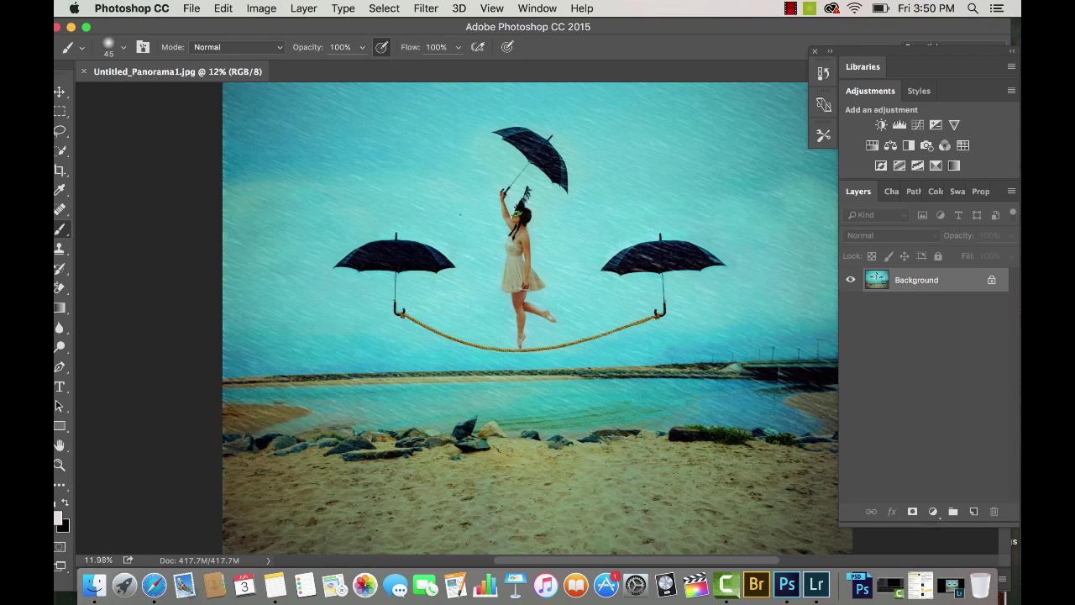
key("super+v")
Move and stretch the pasted texture layer so that it covers the whole canvas.
key("v")
left_click_drag(540, 329, 832, 542)
key("super")
key("super+t")
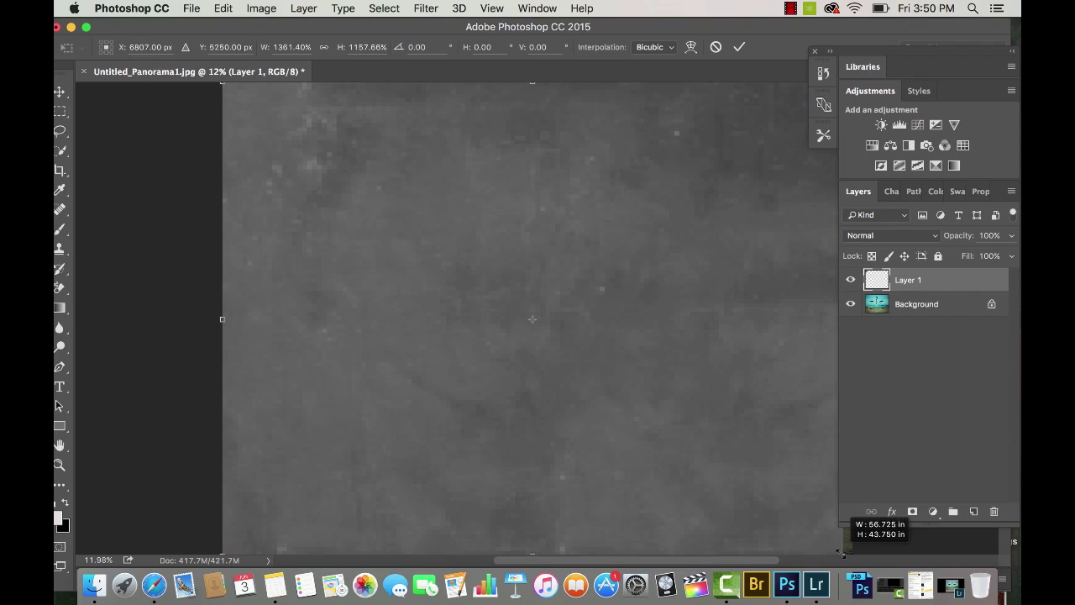
key("Return")
Set the texture layer's blend mode to Soft Light and compare the composite with and without the texture.
left_click(890, 235)
left_click(868, 409)
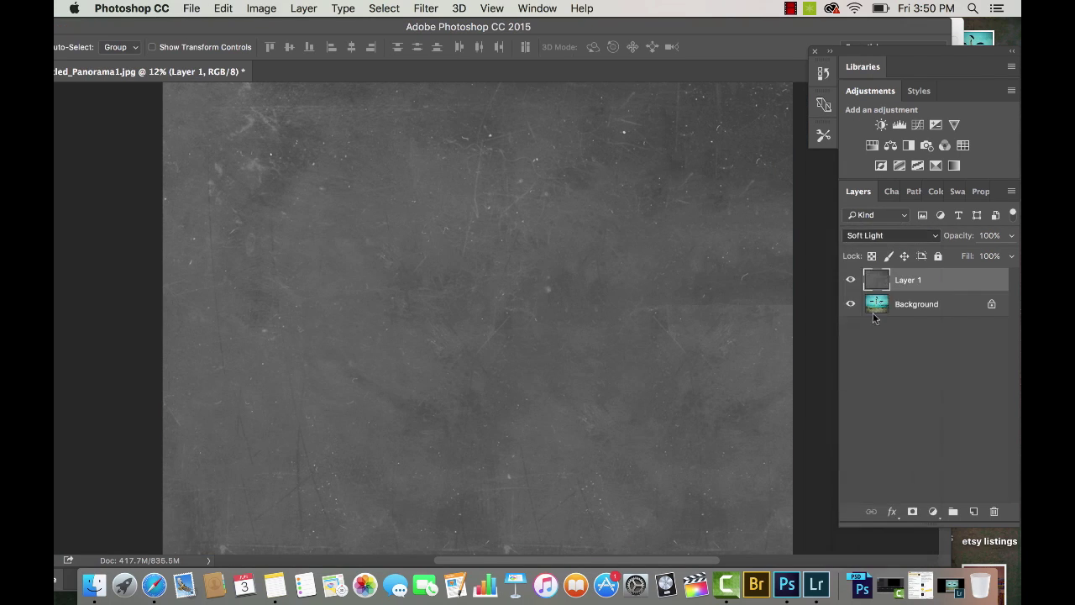
left_click(849, 284)
left_click(849, 284)
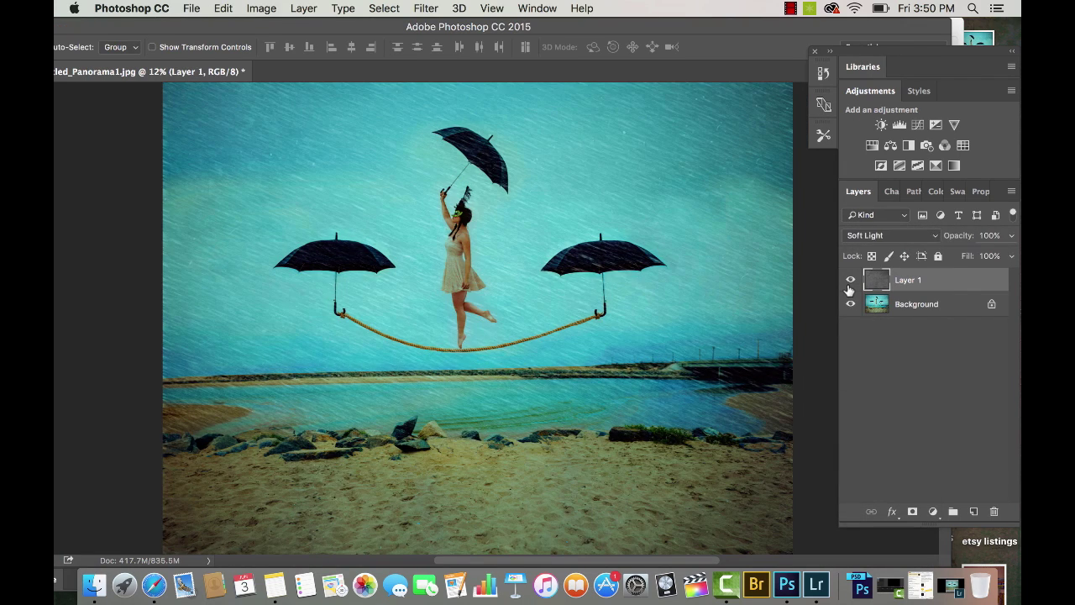
left_click(849, 285)
left_click(849, 286)
left_click(849, 286)
left_click(849, 286)
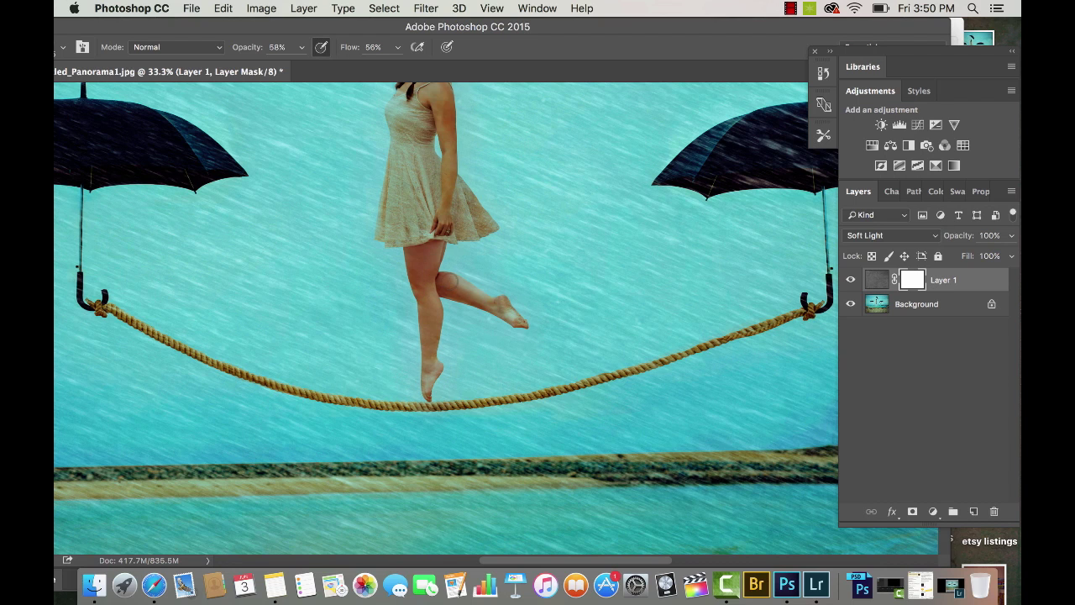
Examine the finished composite in full-screen view, closing in on the woman, the rope and the umbrellas.
scroll(503, 316, "up", 4)
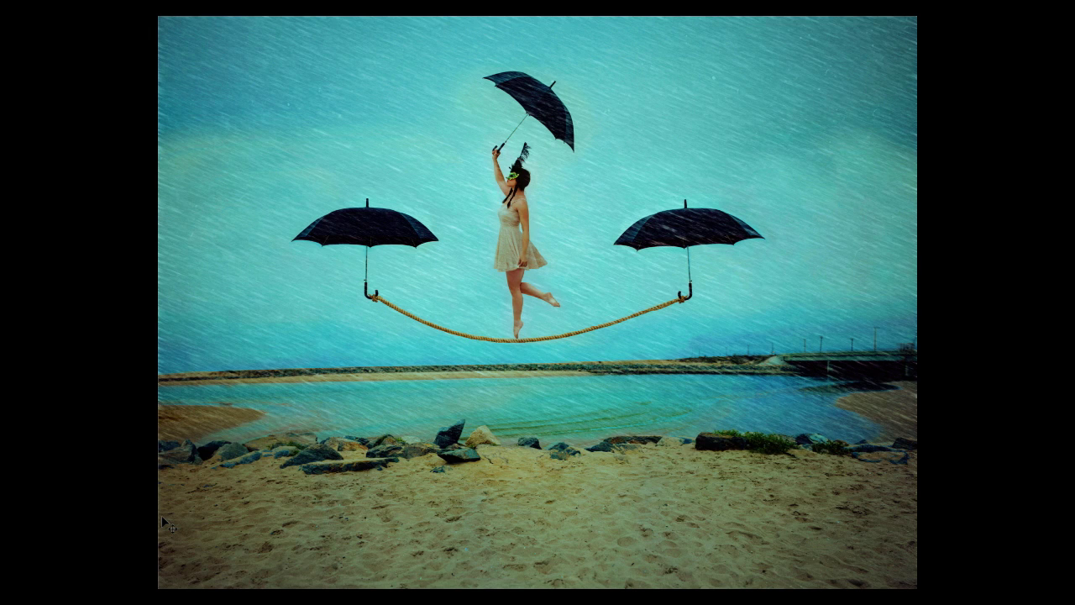
key("super+plus")
key("super+plus")
key("super+plus")
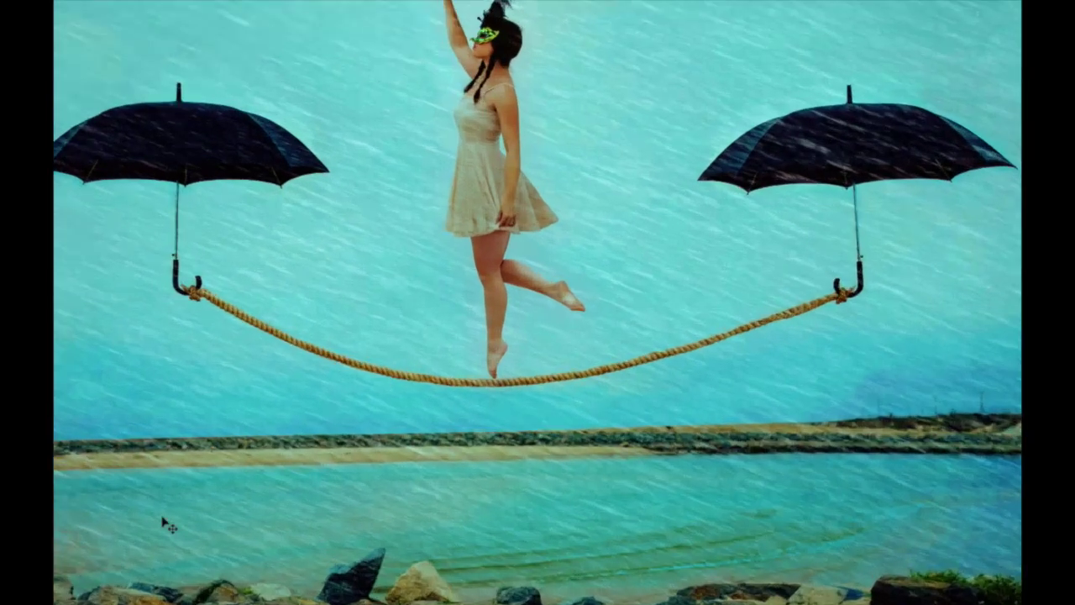